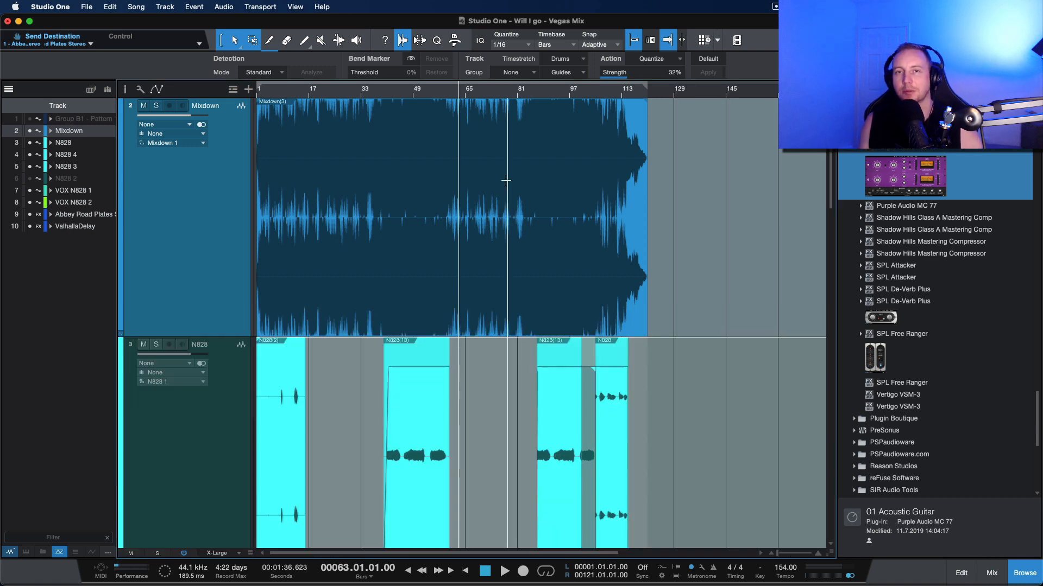
Select the Mixdown event, restore its enlarged waveform display to normal height, and show the mixing console.
key("F3")
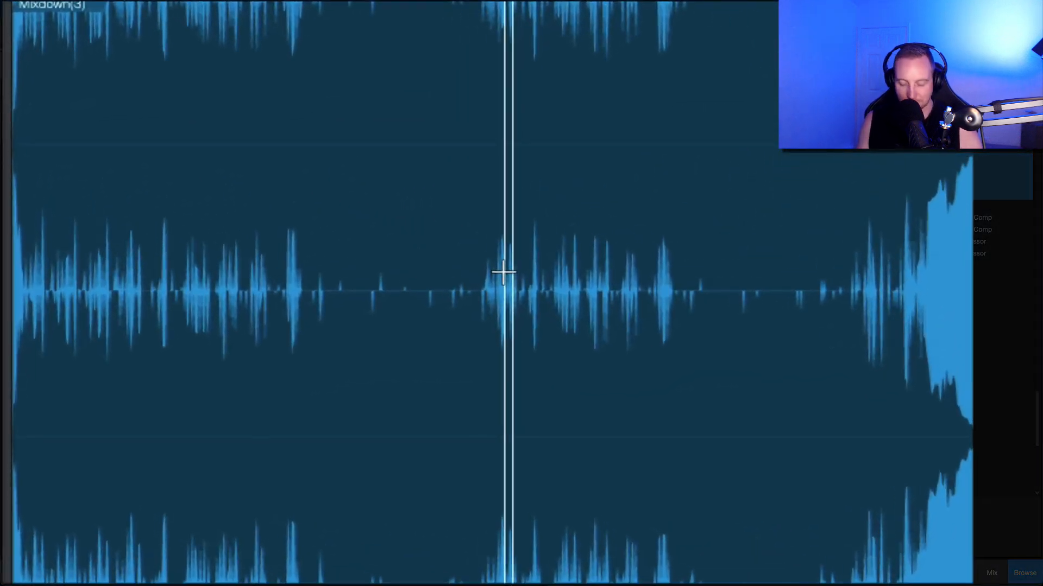
left_click_drag(504, 273, 459, 255)
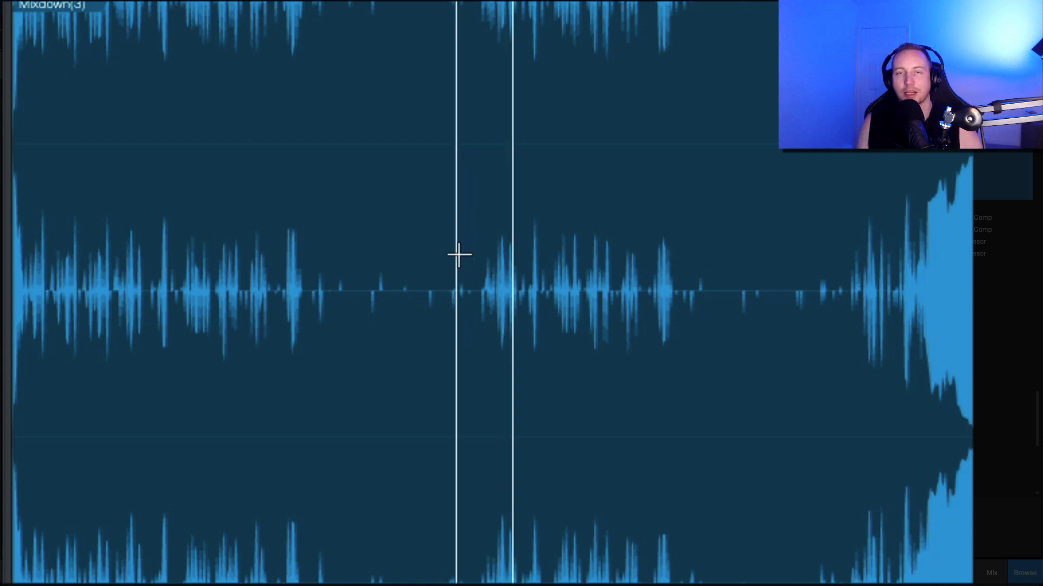
left_click(493, 482)
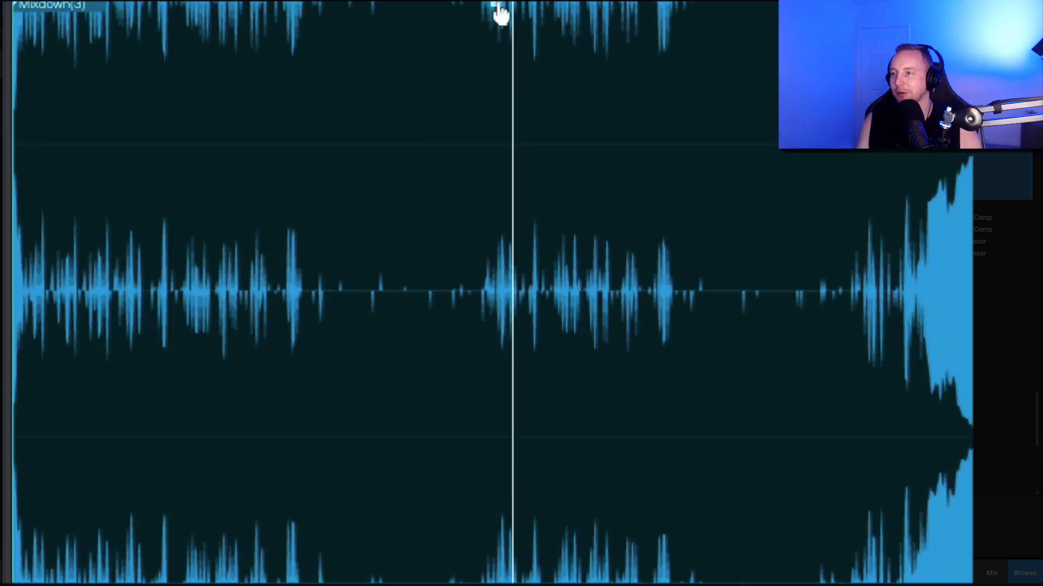
key("ctrl+z")
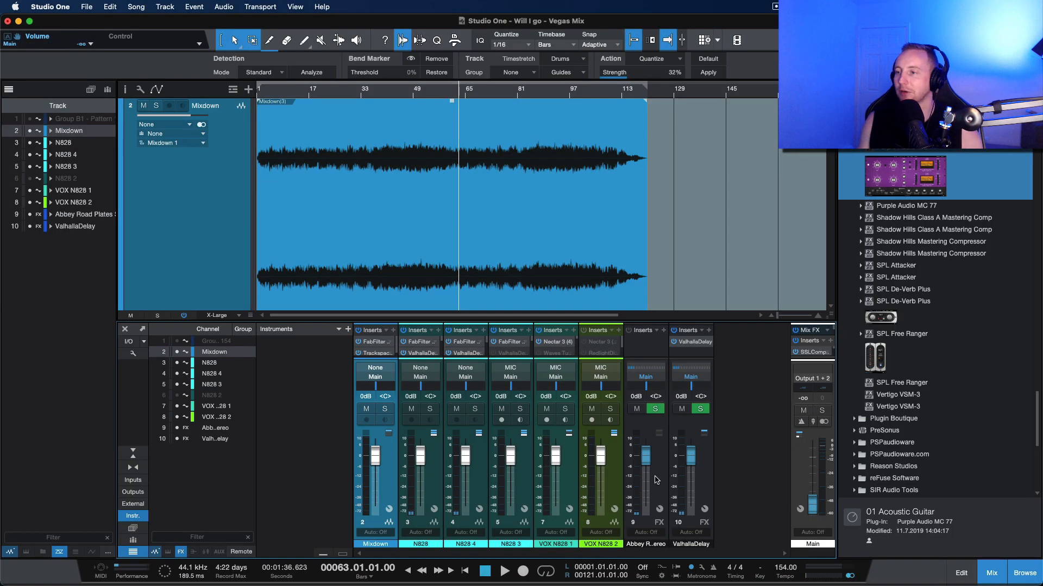
Play the song twice from bar 63 to check the level of the vocals against the Mixdown channel.
key("space")
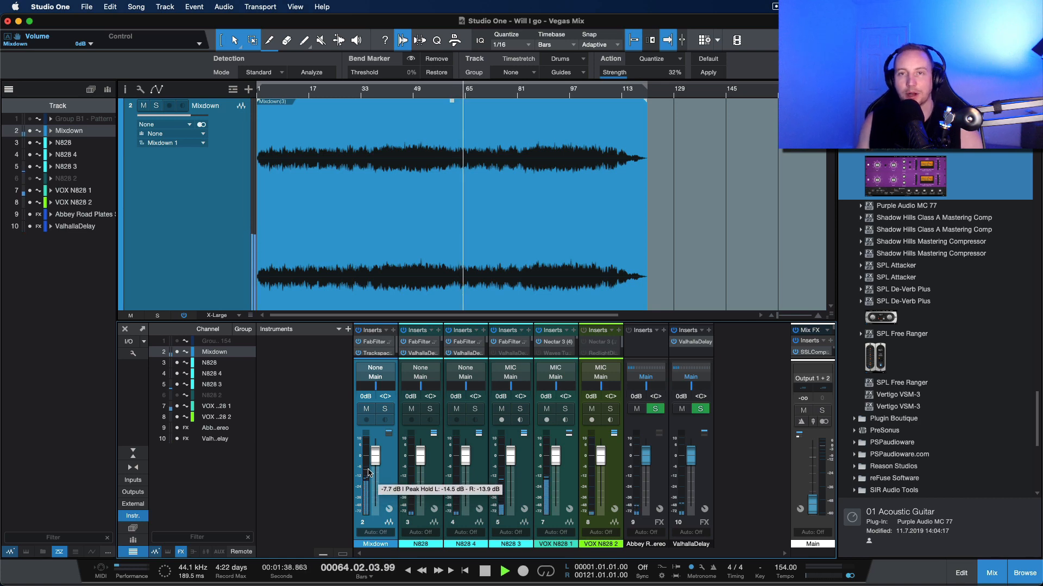
key("space")
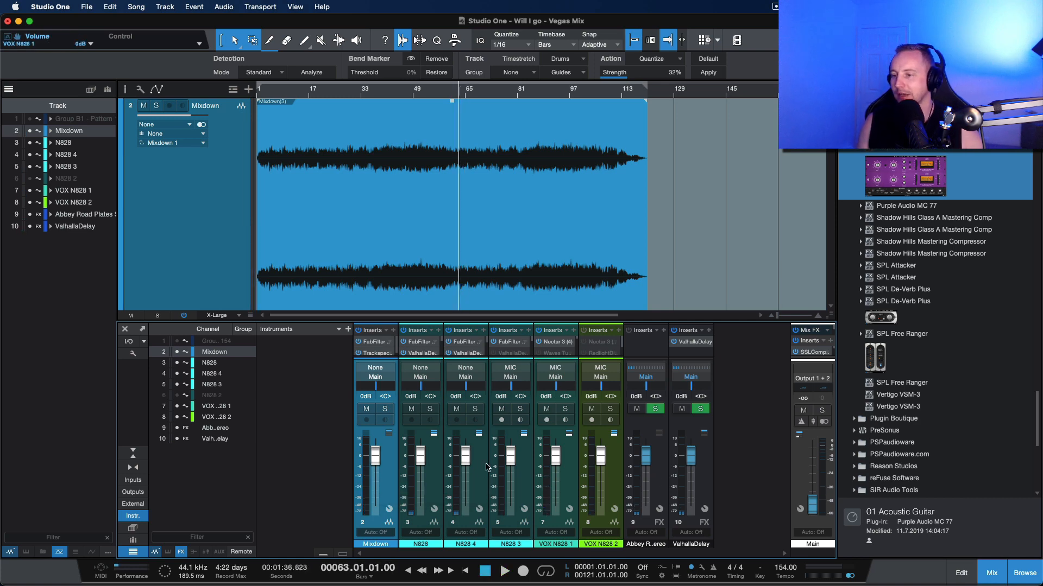
key("space")
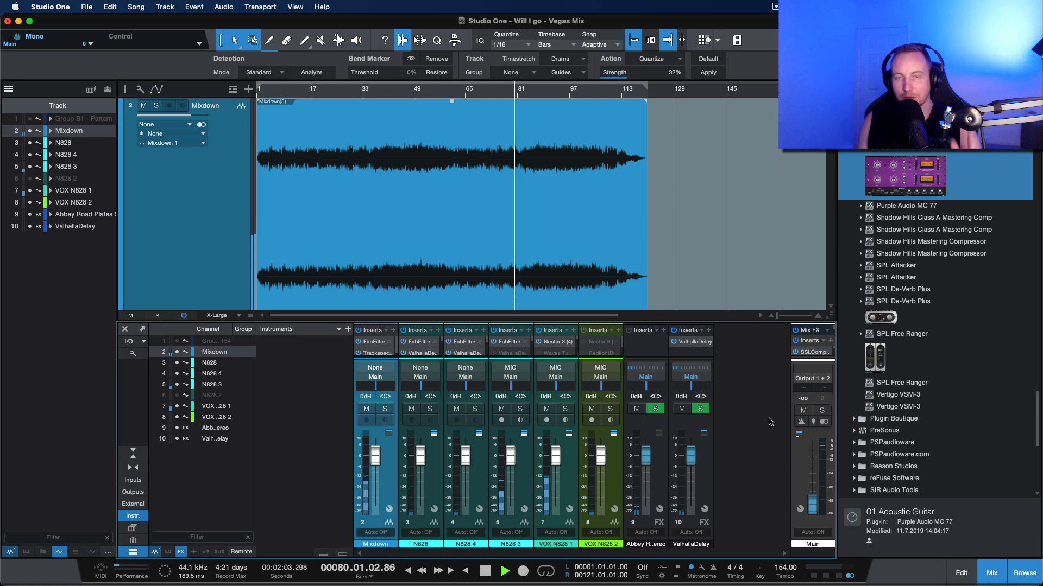
key("space")
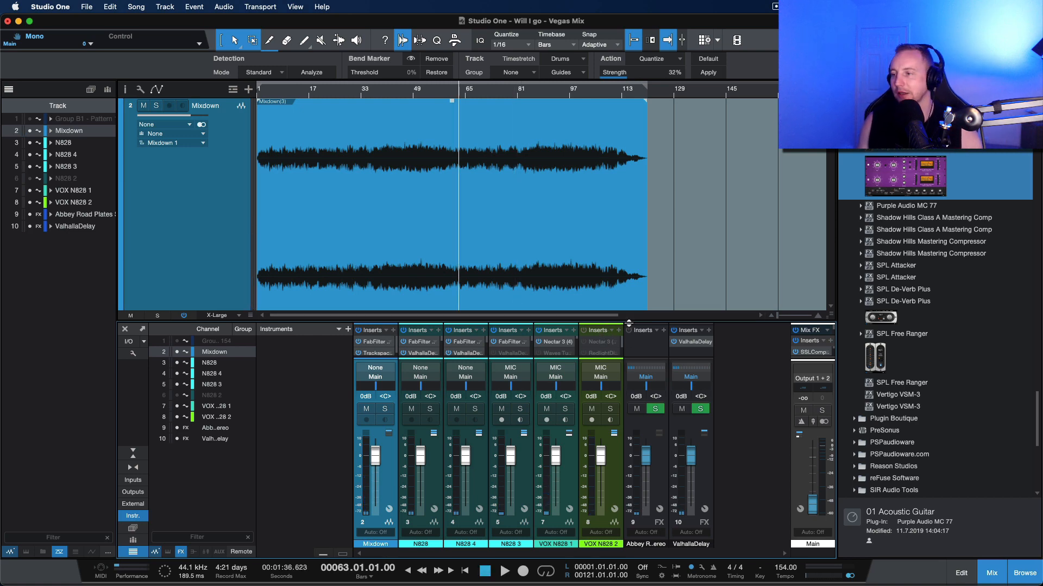
Examine the waveforms on the N828 3 and VOX N828 1 vocal tracks in the arrangement.
key("F3")
scroll(550, 337, "down", 14)
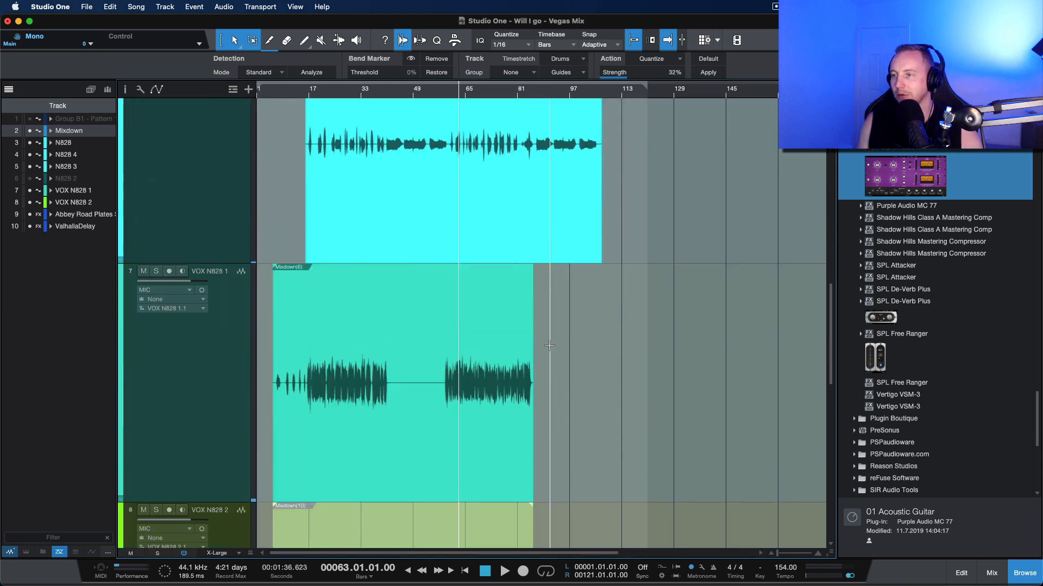
scroll(550, 346, "up", 4)
scroll(509, 349, "up", 6)
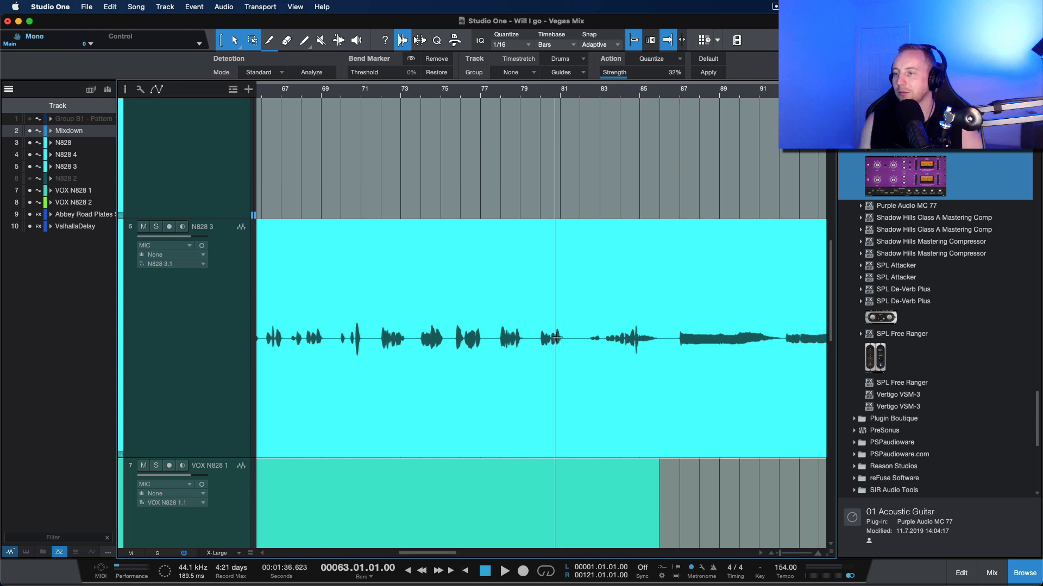
scroll(555, 338, "down", 10)
Review the Nectar 3 insert on the VOX N828 1 channel in the enlarged mixing console and disable the plug-in.
key("F3")
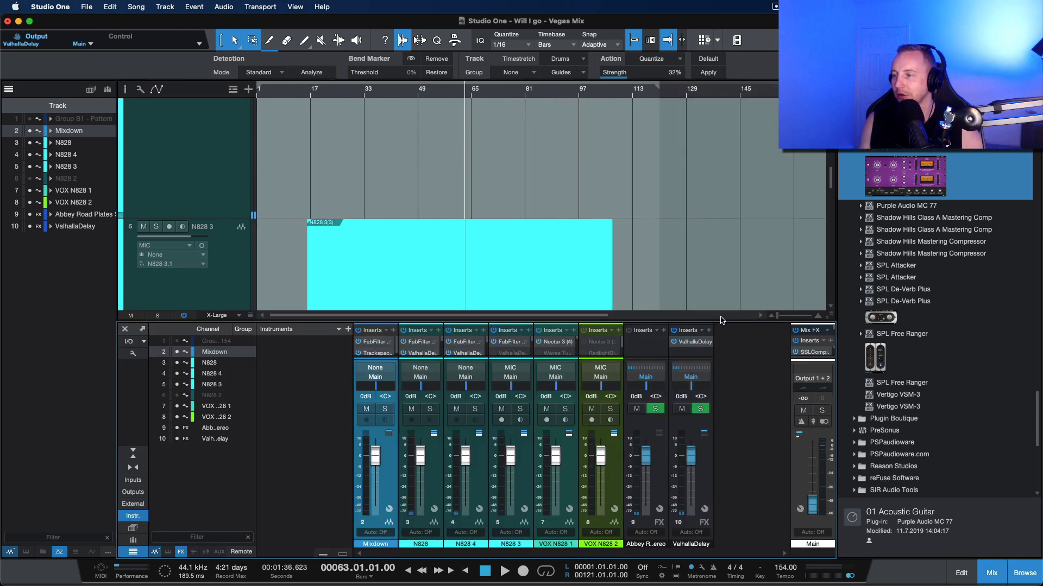
left_click_drag(728, 320, 727, 138)
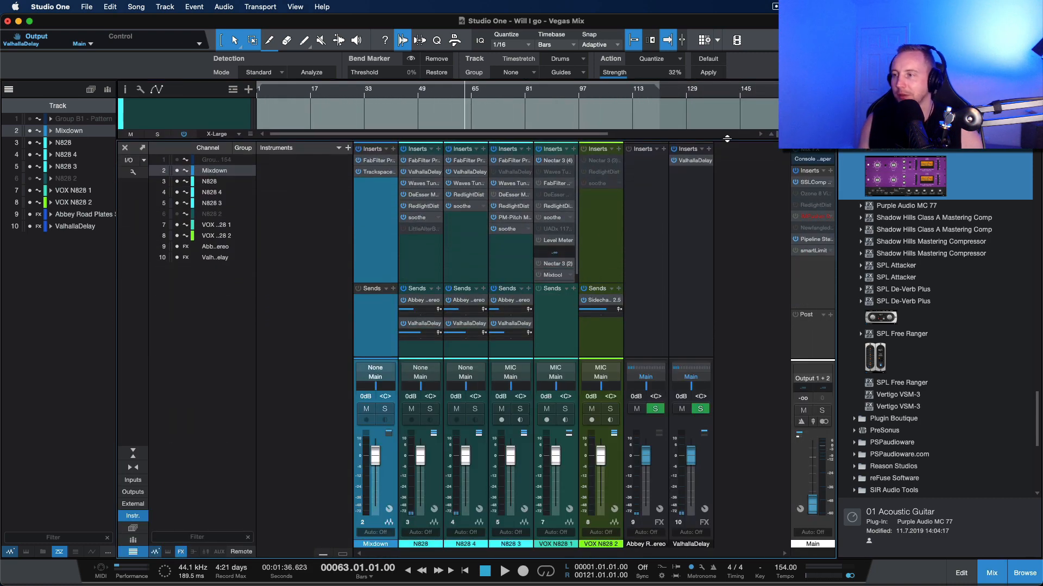
left_click(561, 161)
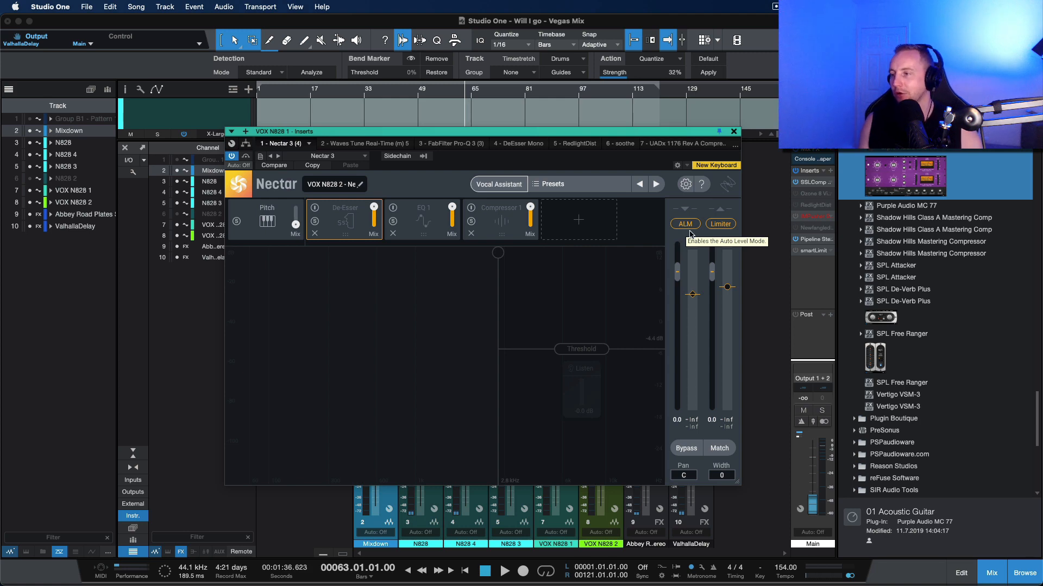
left_click(733, 132)
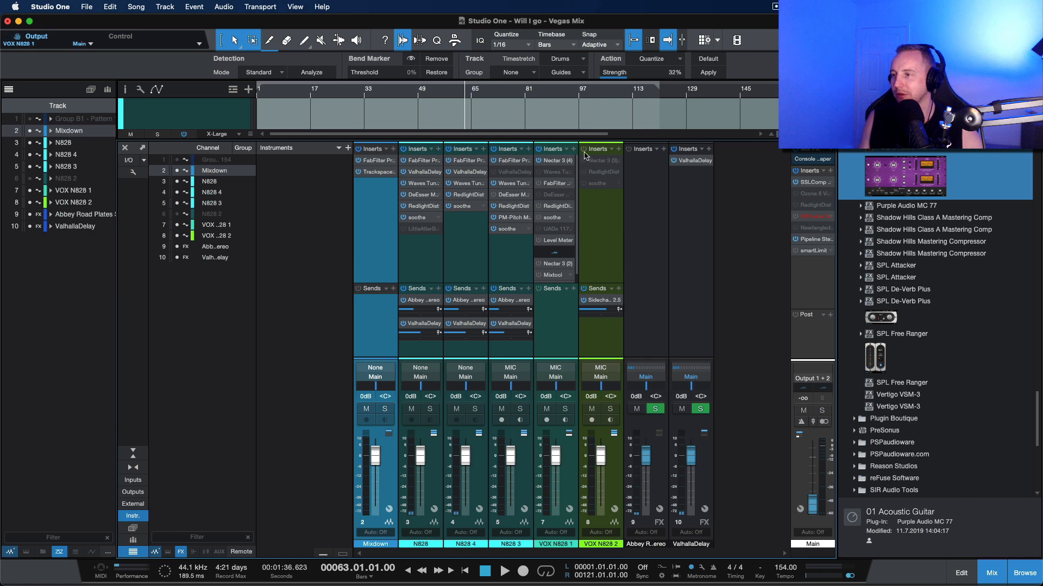
left_click(570, 161)
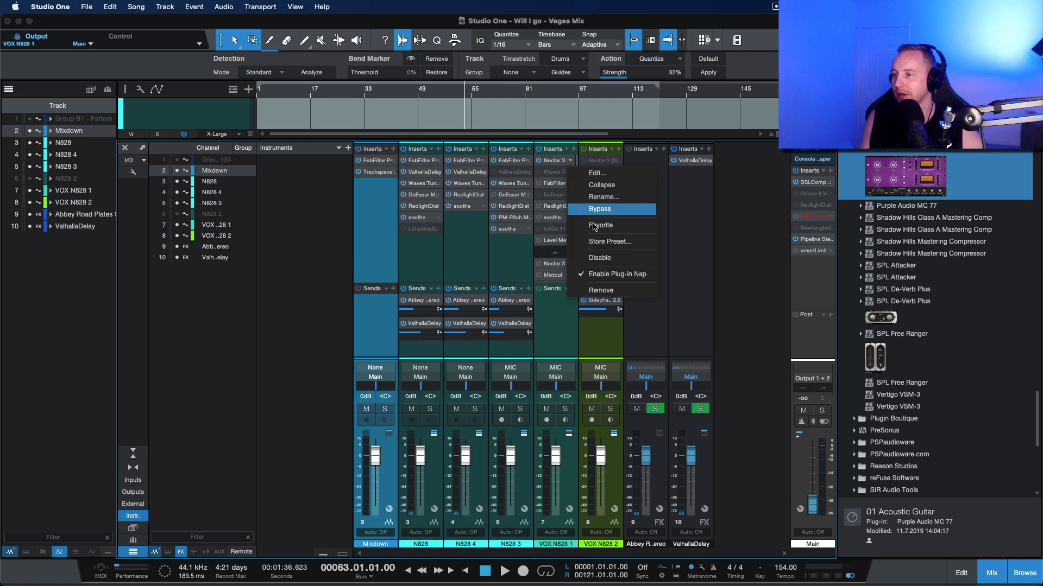
left_click(605, 258)
Compare the waveforms of the VOX N828 1 and VOX N828 2 events in the arrangement.
key("F3")
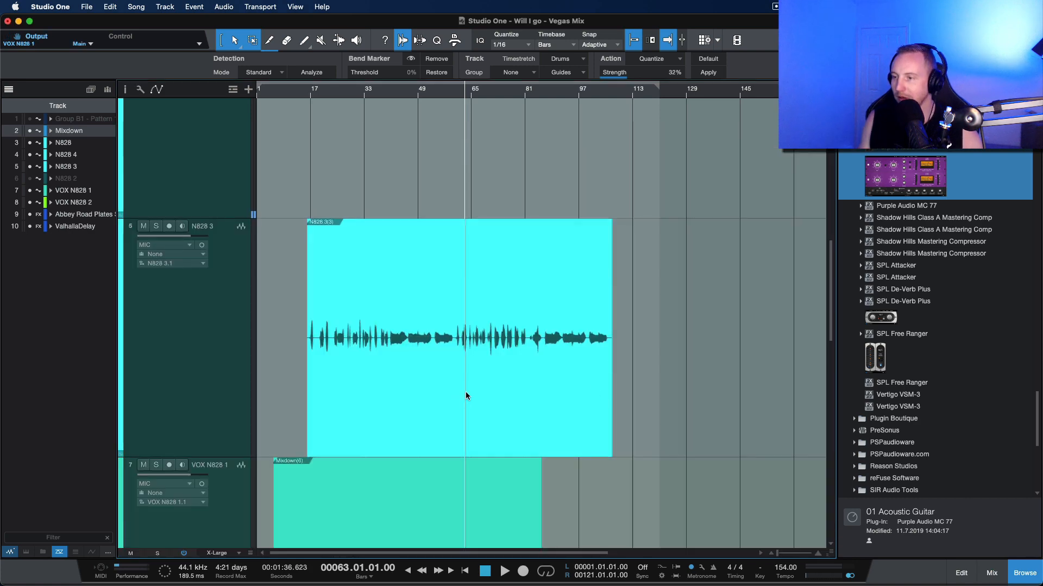
scroll(465, 392, "down", 8)
scroll(378, 261, "up", 8)
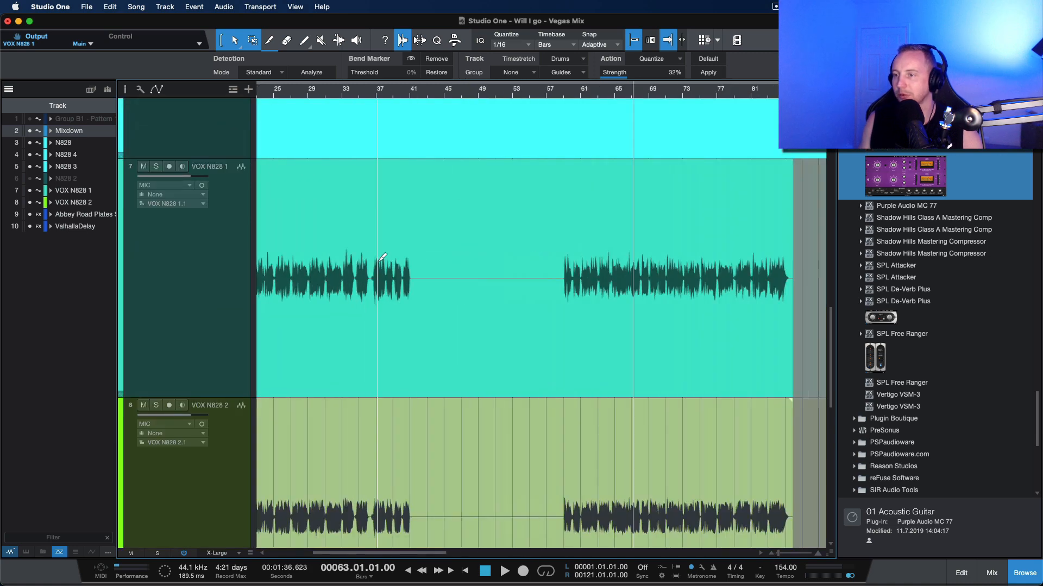
scroll(378, 261, "left", 10)
scroll(379, 261, "down", 5)
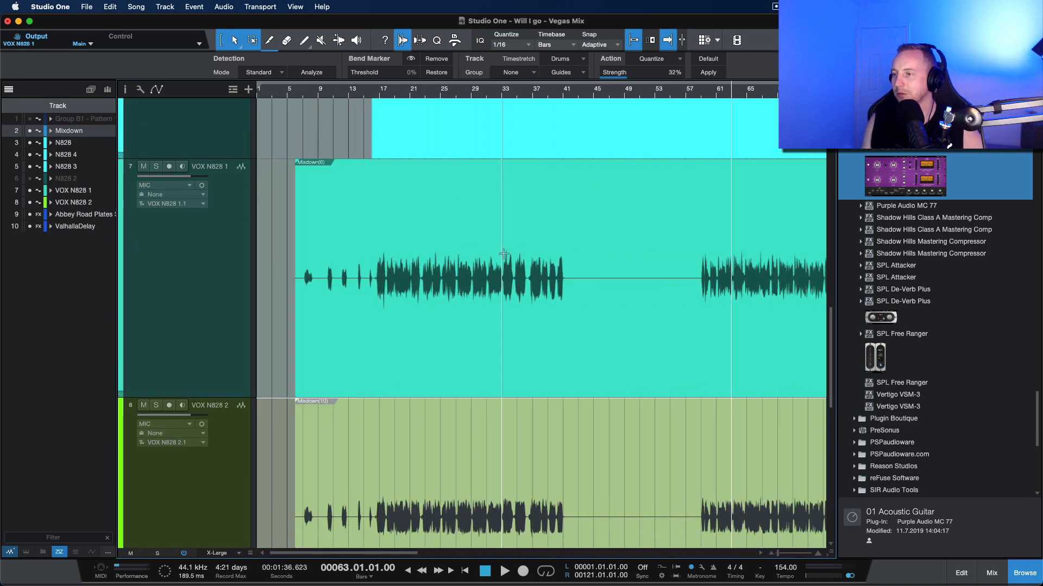
scroll(516, 251, "down", 3)
scroll(513, 270, "down", 4)
scroll(513, 270, "down", 5)
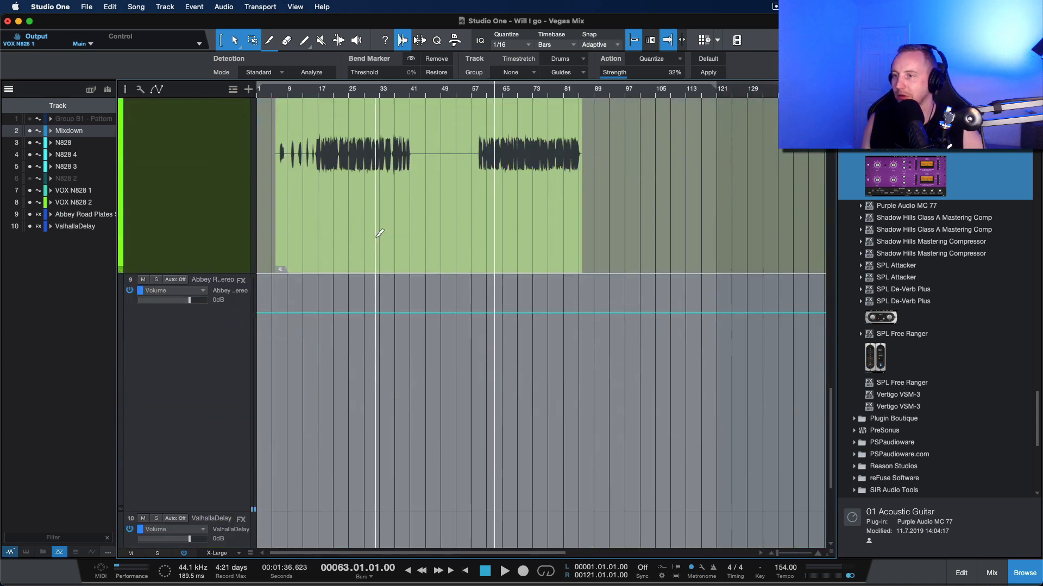
scroll(514, 270, "up", 3)
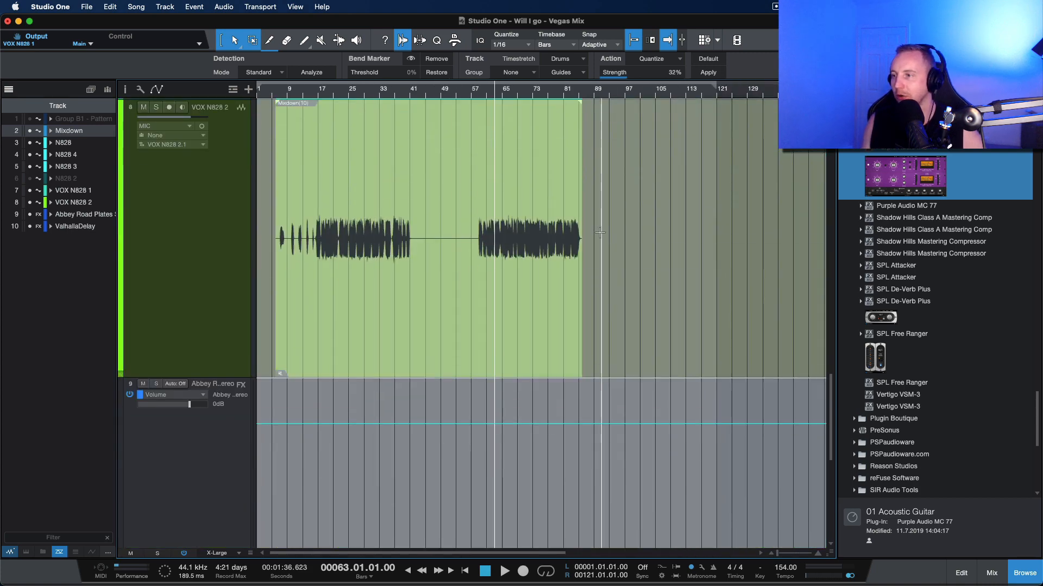
scroll(466, 265, "up", 5)
Reset the Main output fader to 0 dB and listen to the song from bar 63.
key("F3")
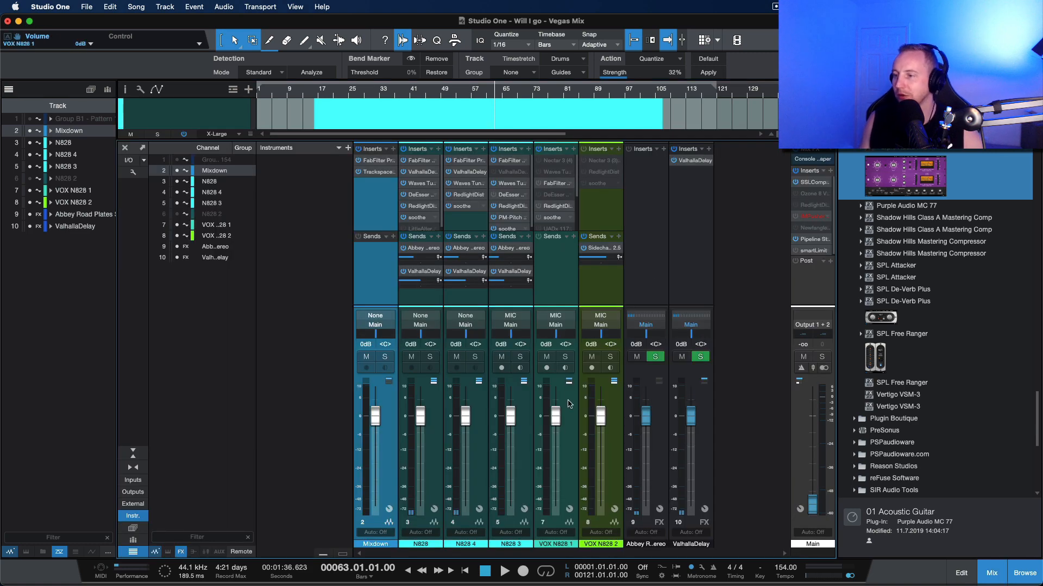
left_click(810, 511, "alt")
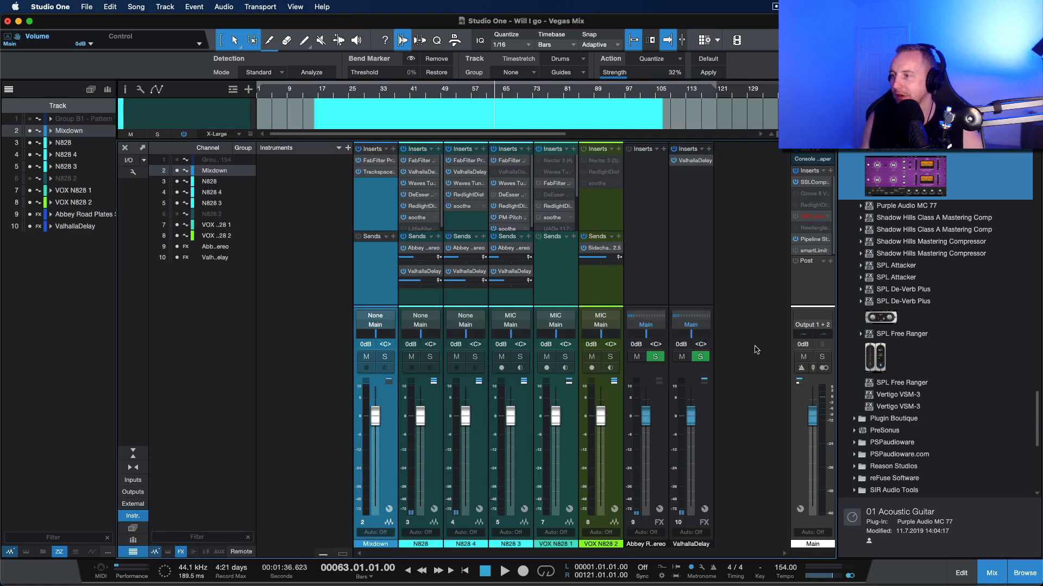
key("space")
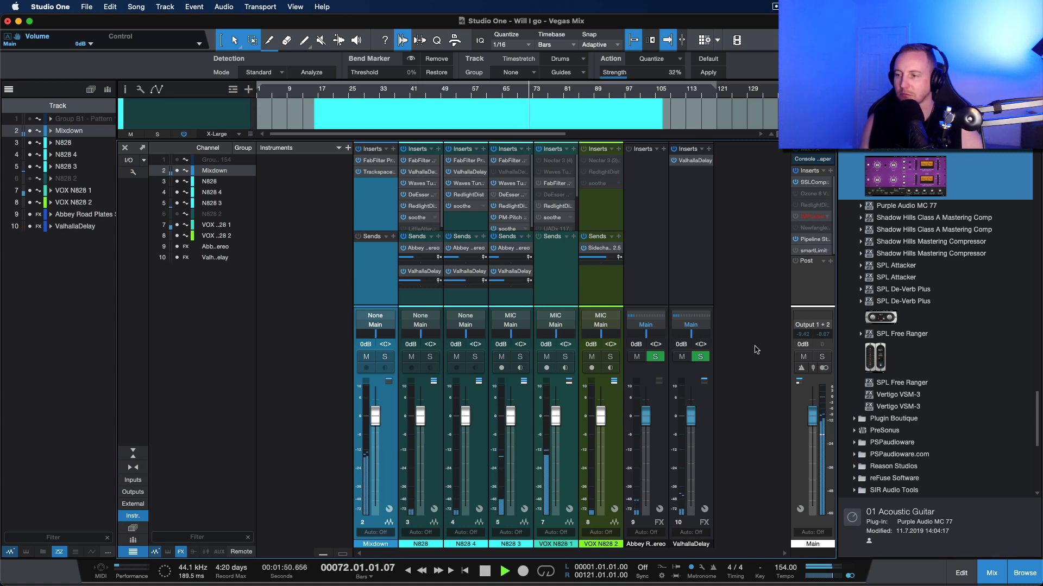
key("space")
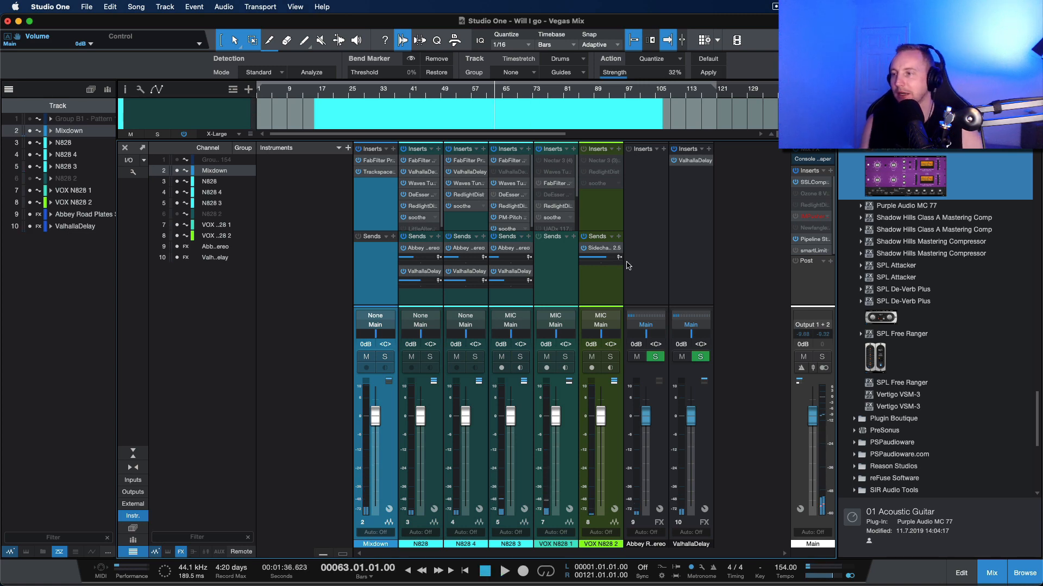
Re-enable Nectar 3 on the VOX N828 1 channel, open its editor and toggle the De-Esser bypass.
left_click(569, 166)
left_click(601, 192)
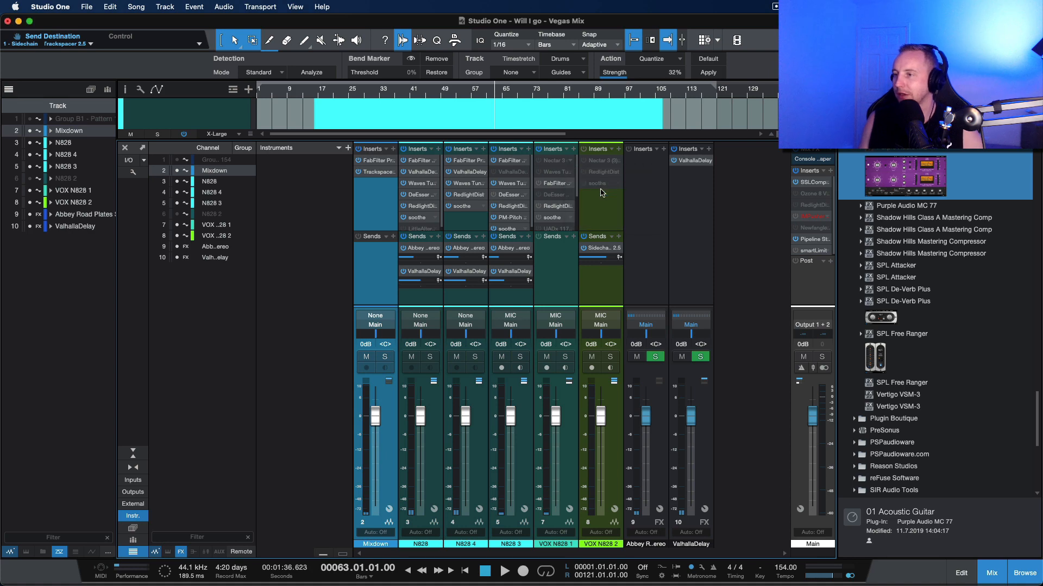
double_click(555, 163)
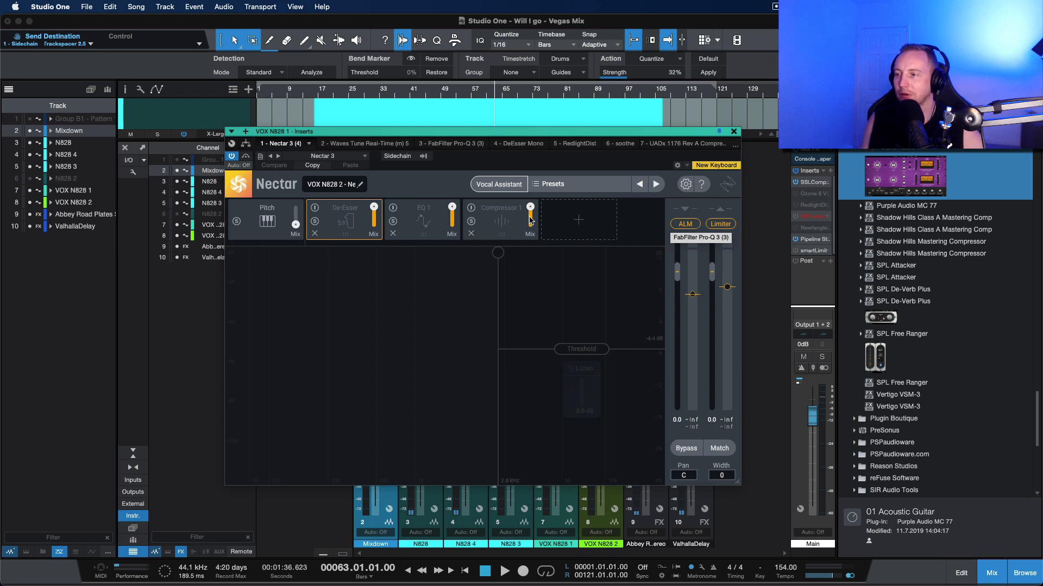
left_click(315, 209)
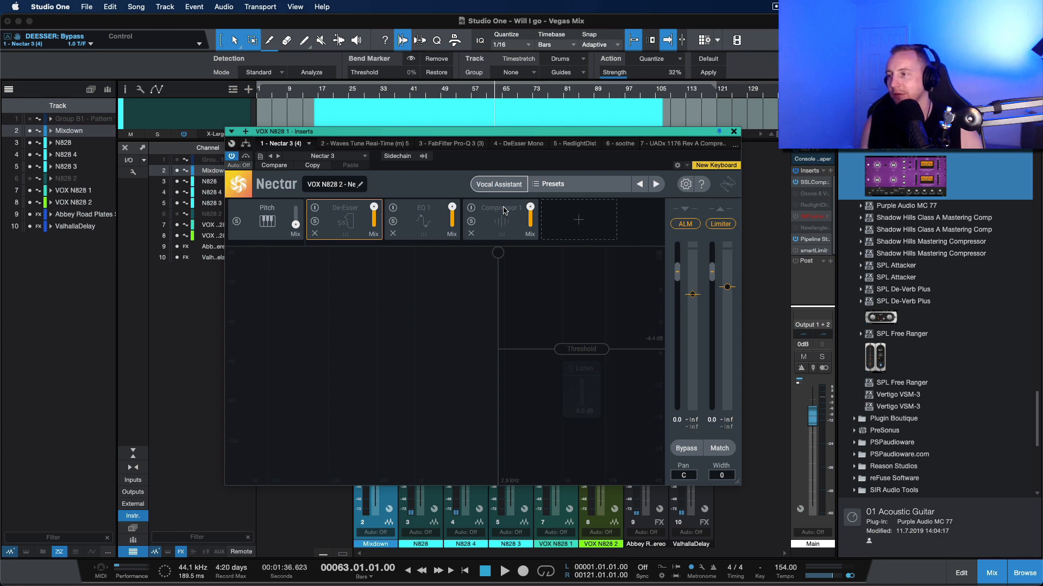
Turn off Nectar's limiter and set the ALM target level to -16.8 dB during playback.
left_click(720, 224)
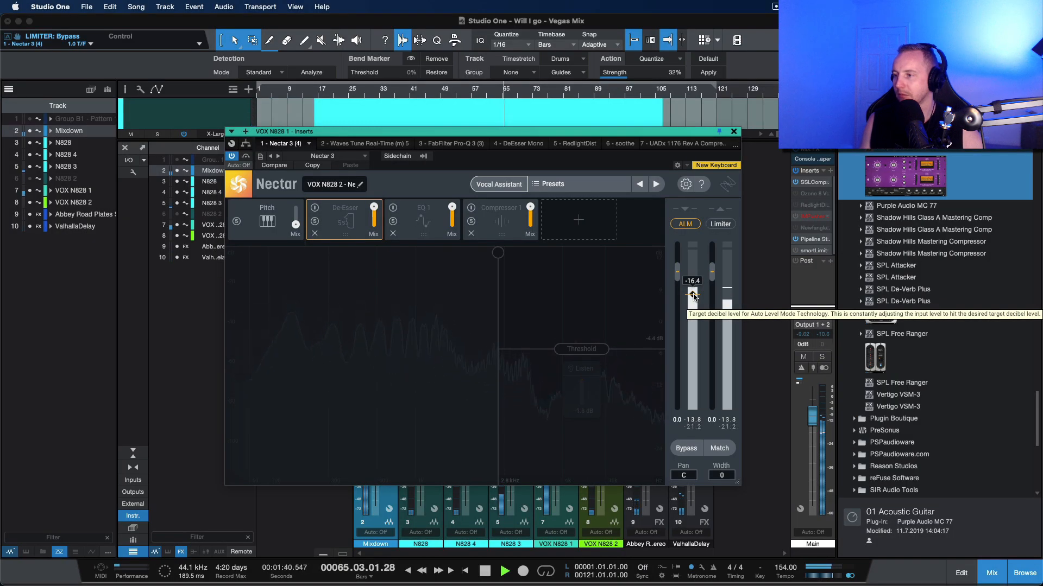
left_click_drag(693, 294, 693, 296)
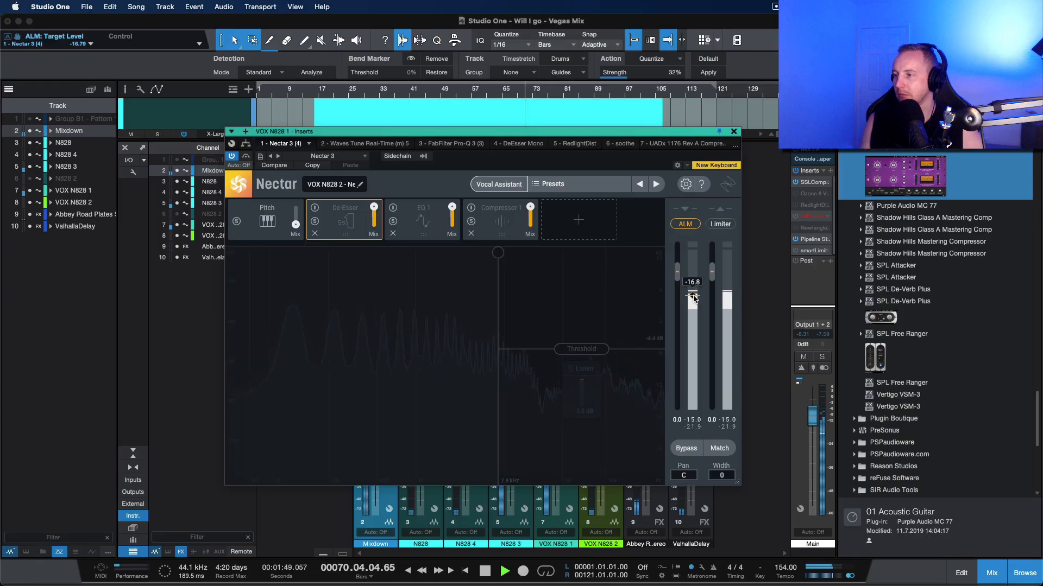
key("space")
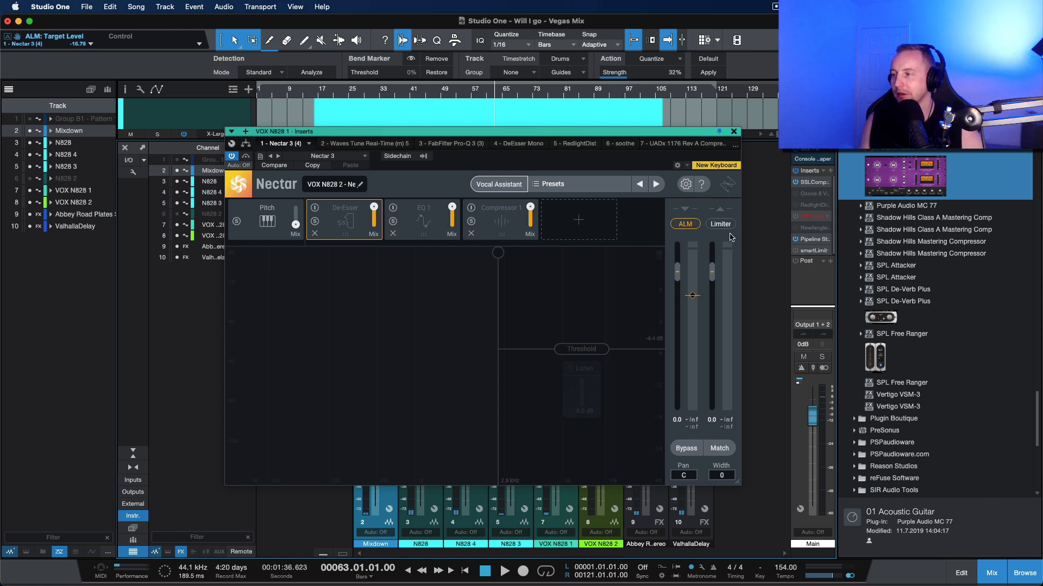
Turn Nectar's limiter on, set its threshold to about -15.9 dB and close the plug-in window.
left_click(729, 226)
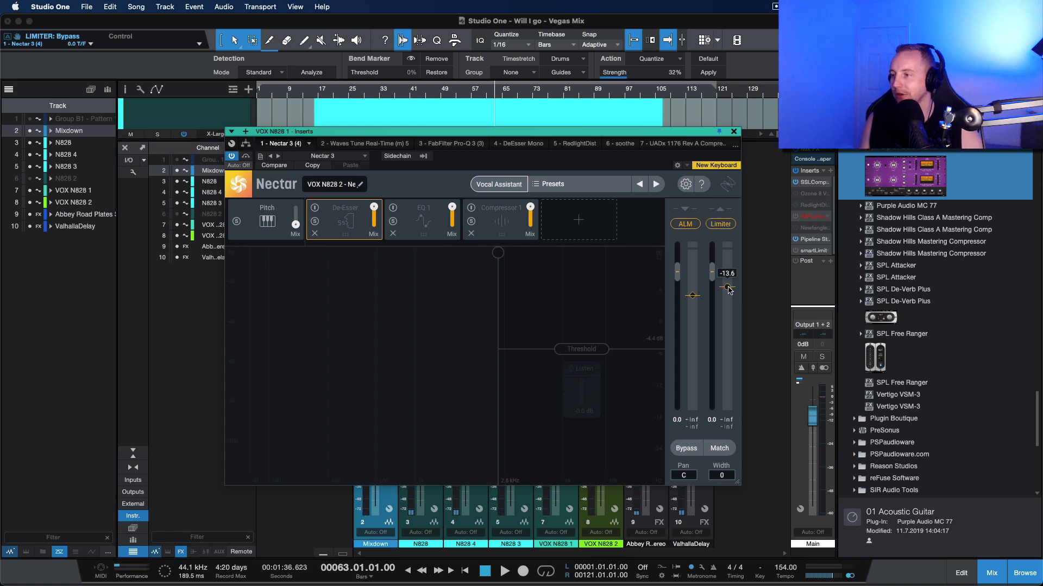
left_click_drag(729, 290, 728, 292)
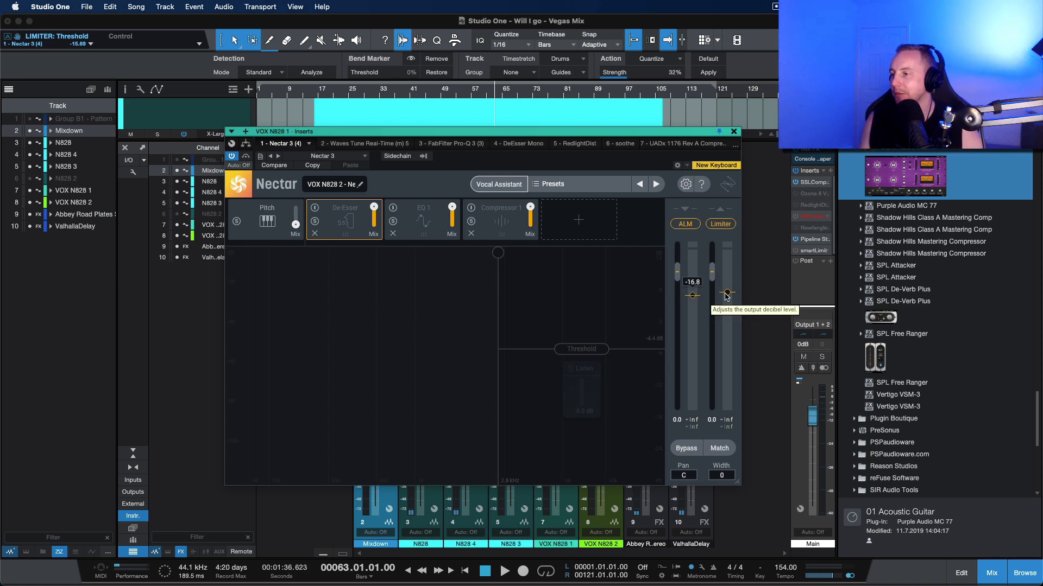
left_click_drag(727, 294, 728, 295)
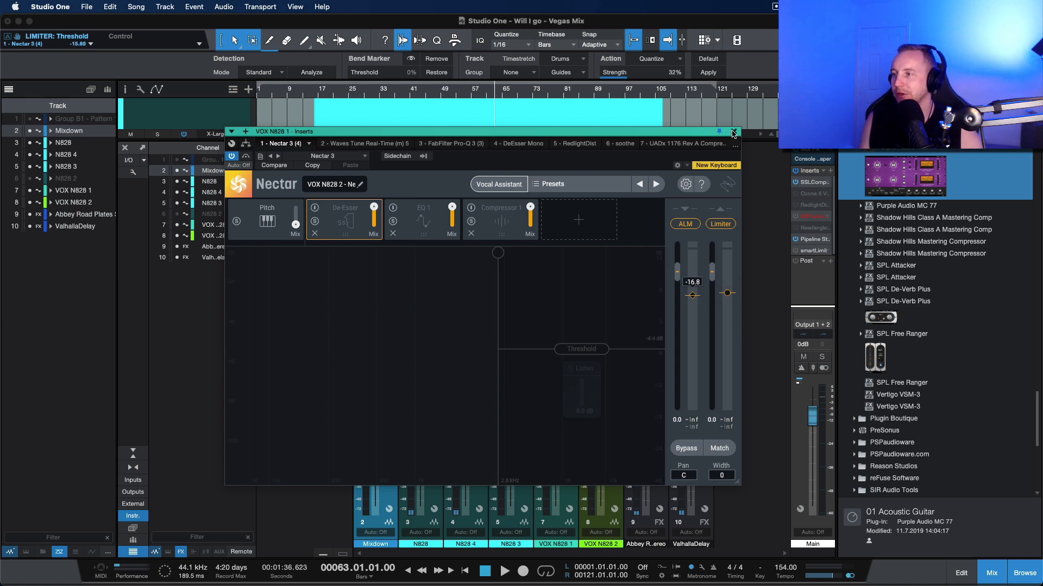
left_click(733, 133)
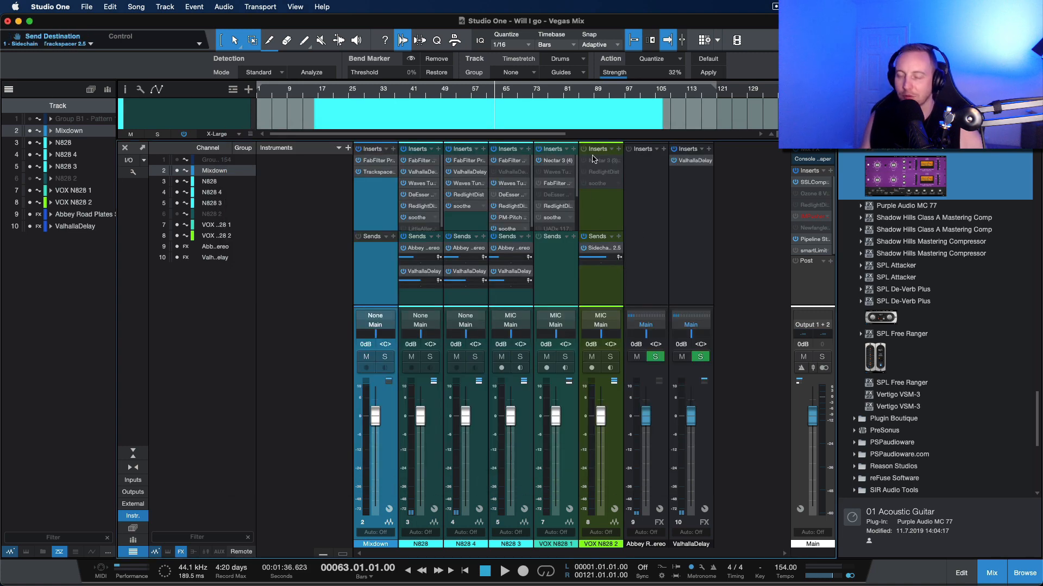
Render the vocal event on the VOX N828 1 track to a new track with Mixdown Selection.
key("F3")
left_click(523, 438)
right_click(525, 429)
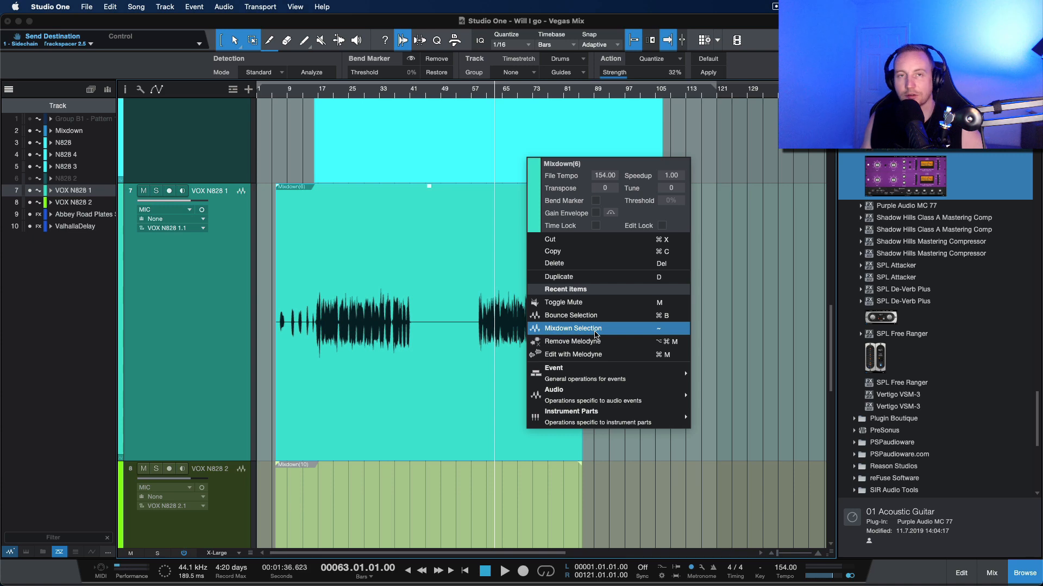
left_click(573, 329)
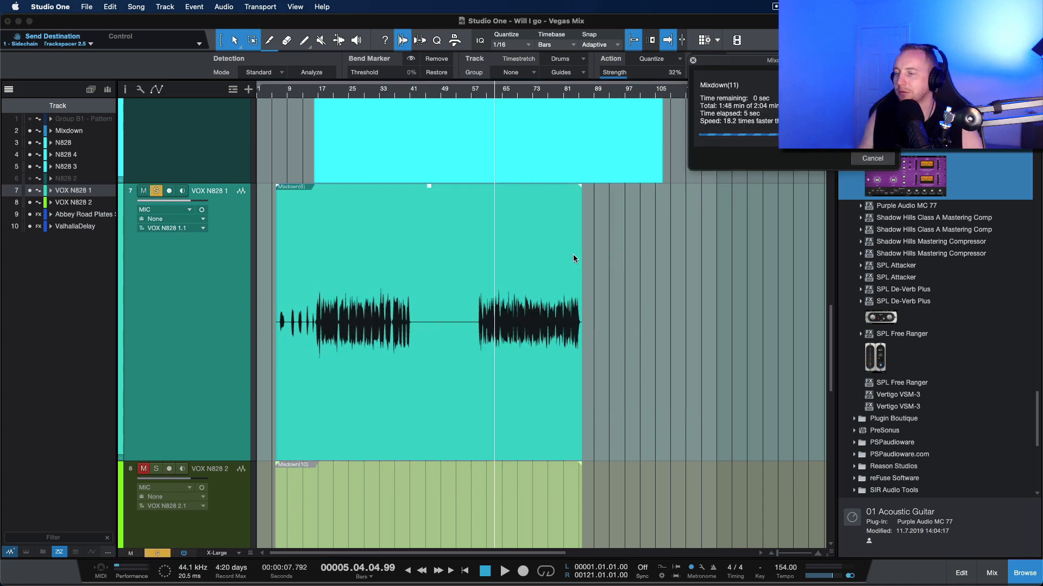
Switch the Mixdown(11) track to mono and lower its event volume, comparing the rendered waveform with the original.
scroll(407, 357, "up", 10)
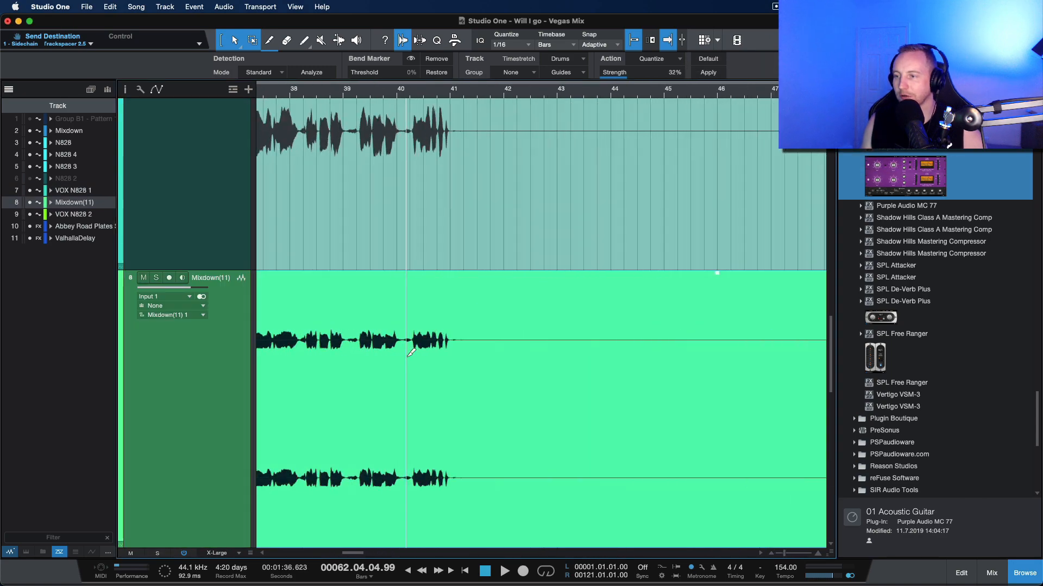
scroll(407, 358, "down", 10)
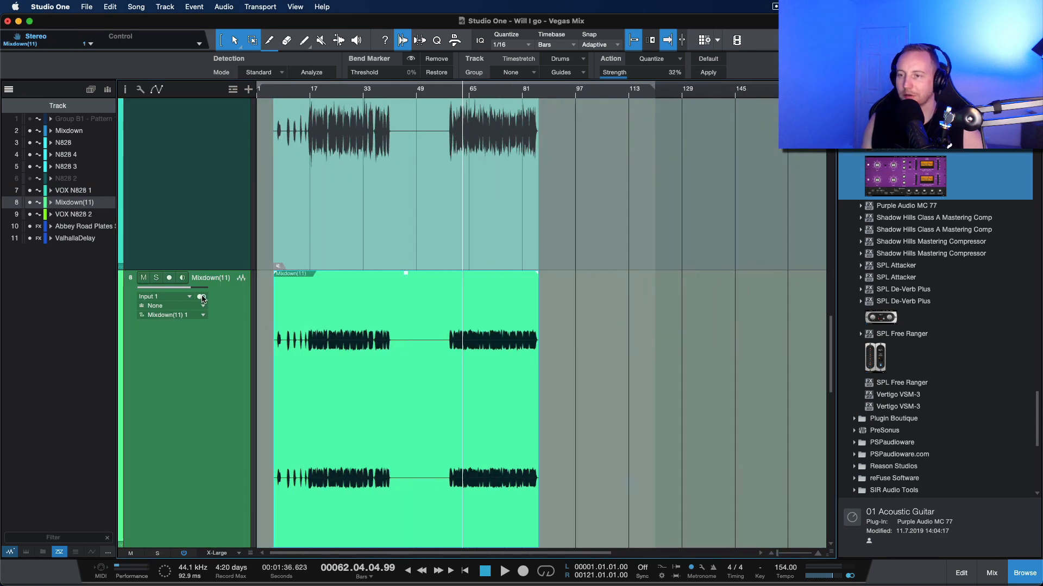
scroll(396, 380, "up", 5)
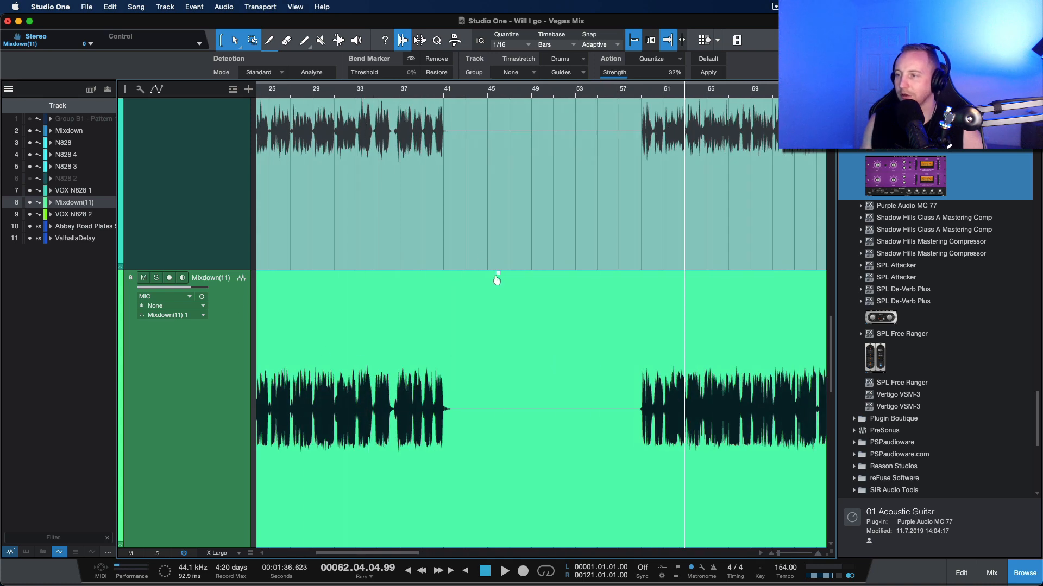
left_click_drag(497, 276, 496, 315)
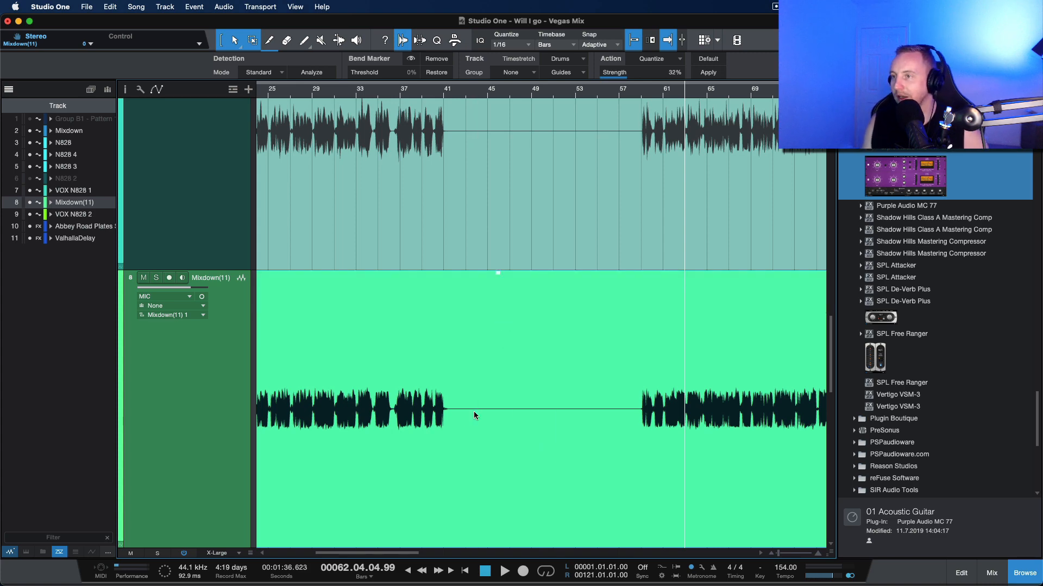
scroll(677, 193, "up", 2)
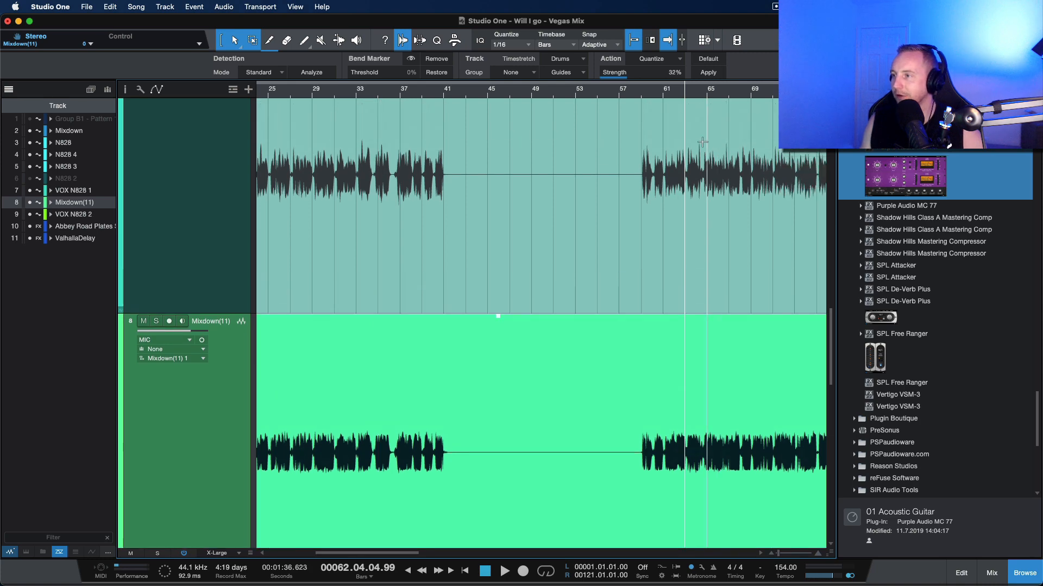
scroll(396, 428, "right", 10)
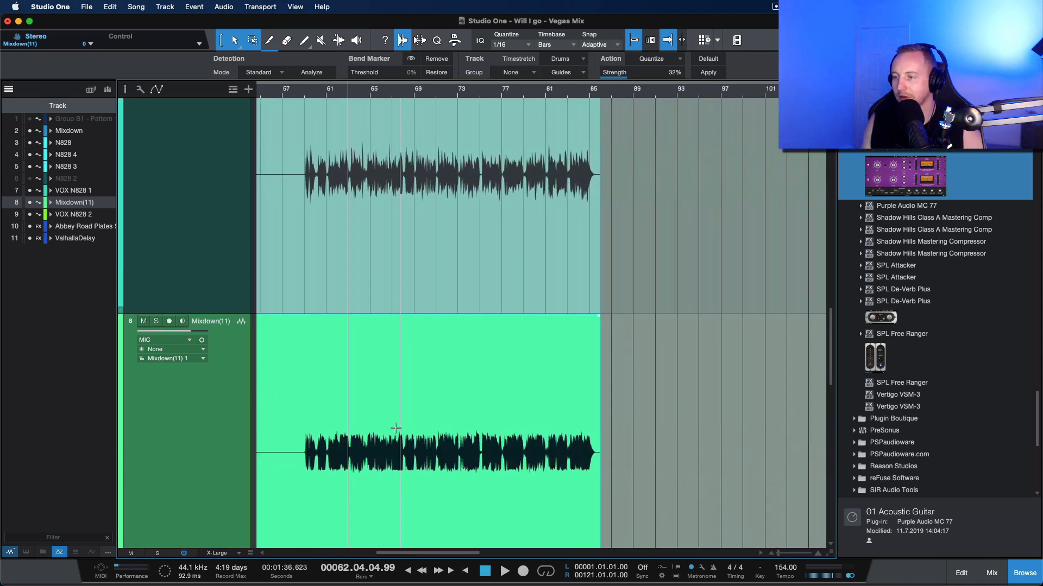
scroll(395, 429, "left", 18)
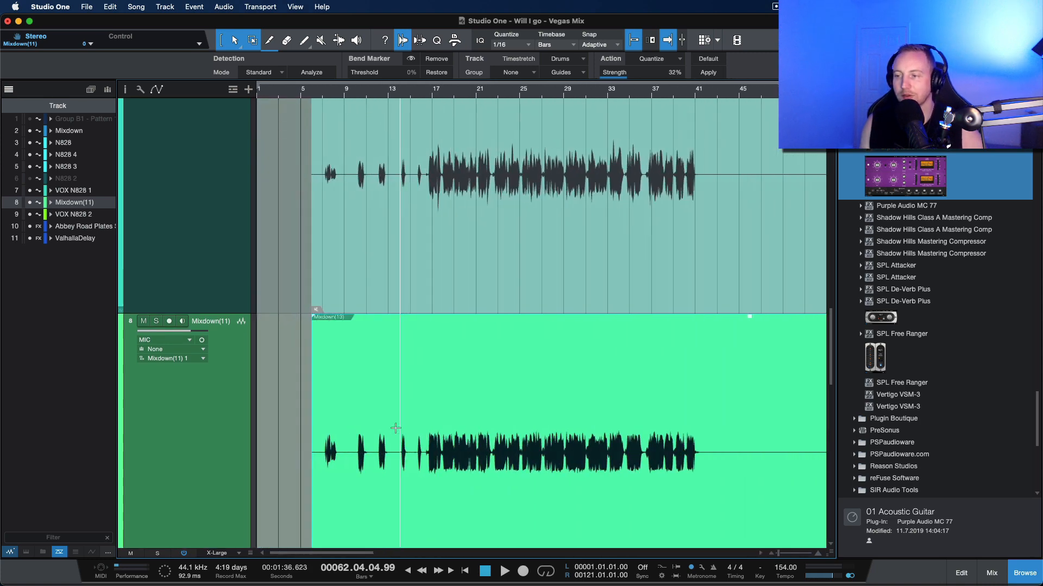
Rename the rendered vocal's channel N828 v2 and copy Nectar 3 onto it from VOX N828 1 with its modules, ALM and limiter off.
key("F3")
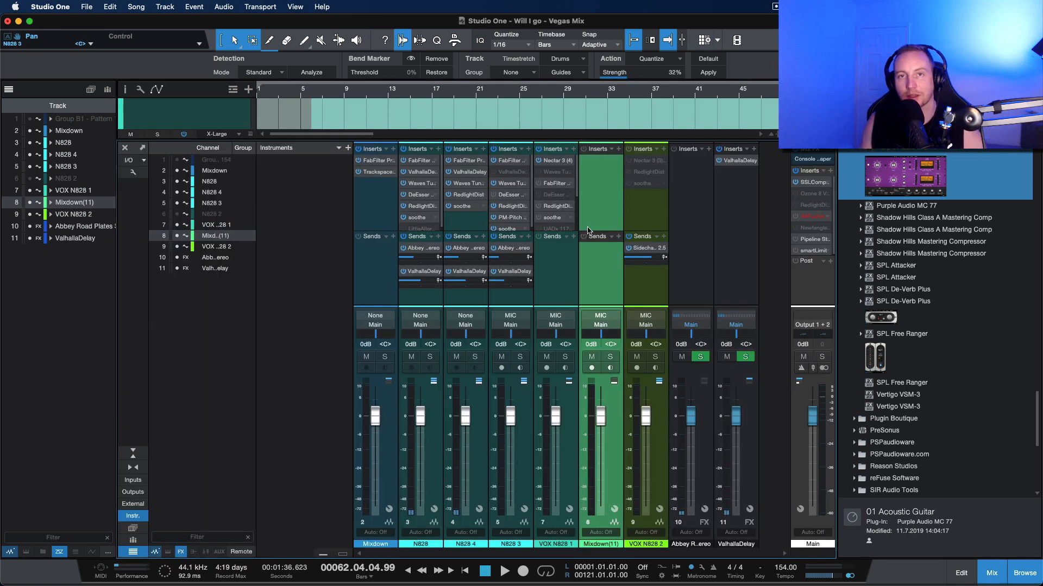
key("space")
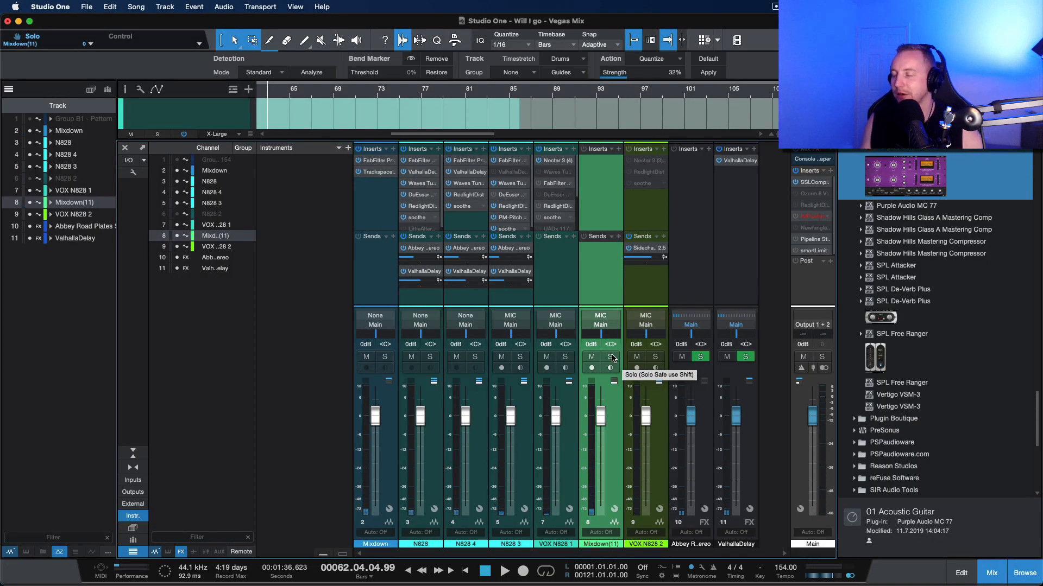
left_click(557, 160)
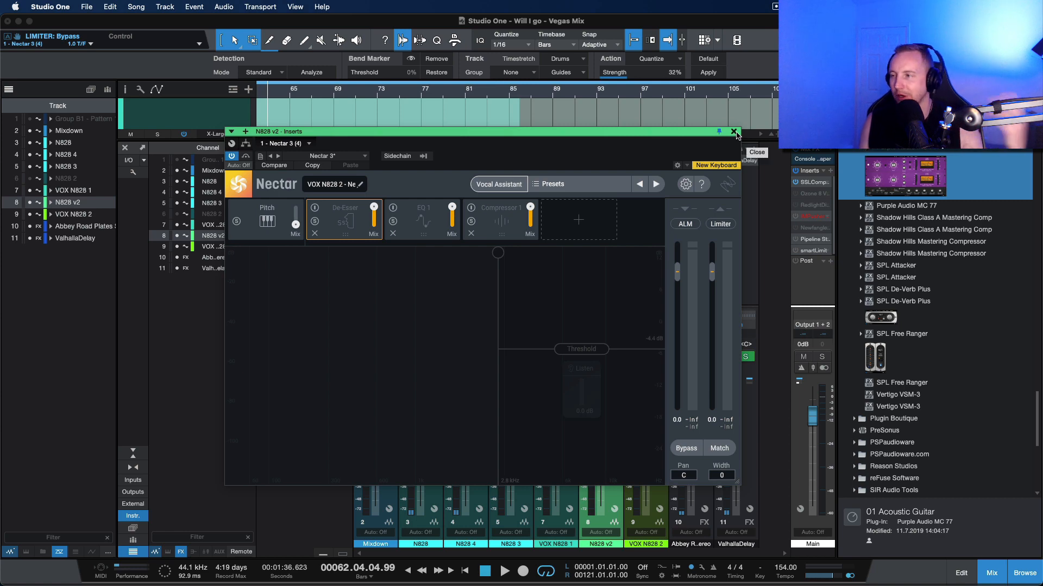
left_click_drag(545, 136, 404, 177)
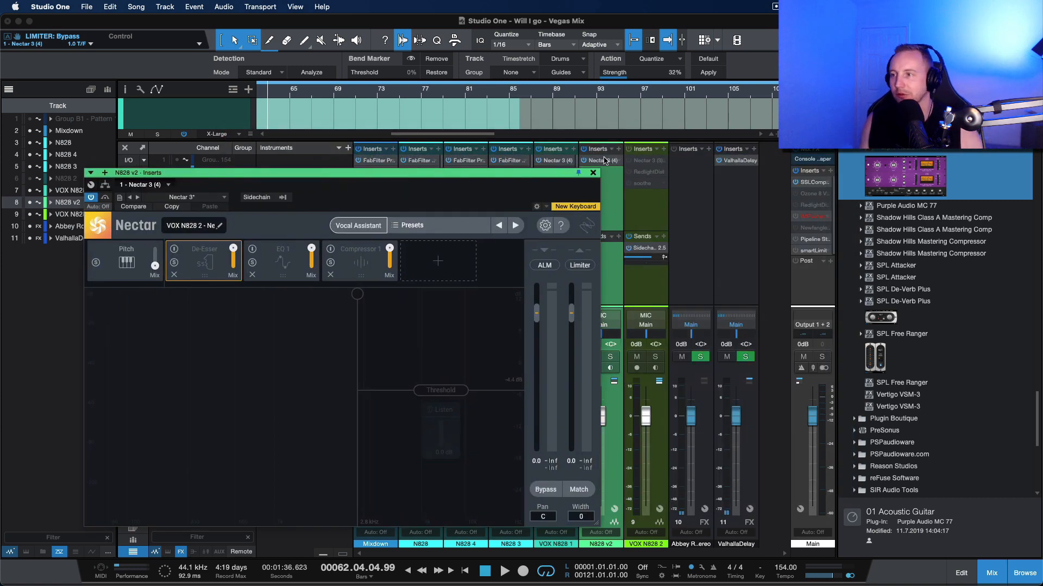
Disable Nectar 3 on the VOX N828 1 channel and close the plug-in window.
left_click(572, 161)
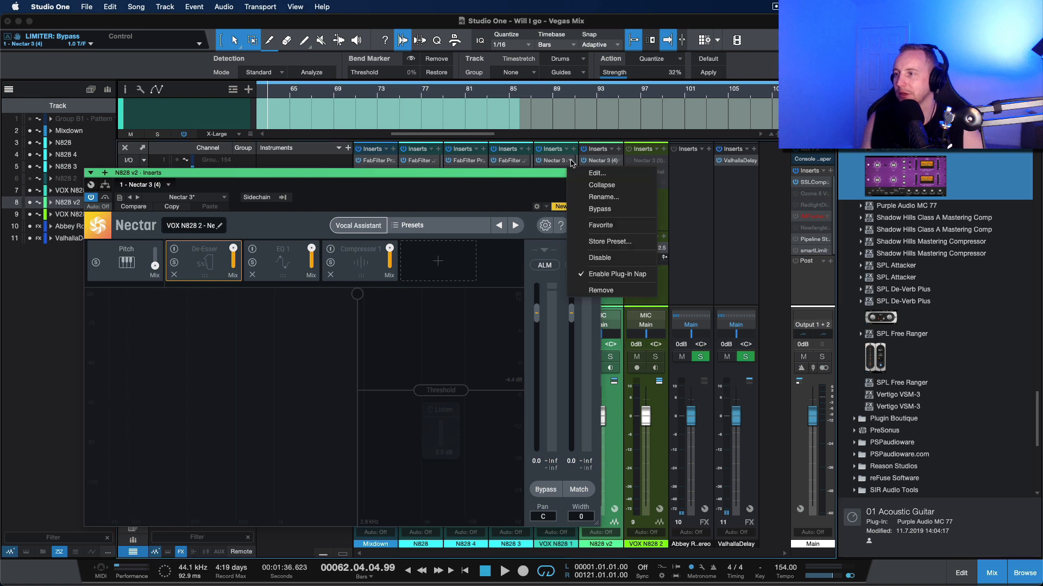
left_click(605, 258)
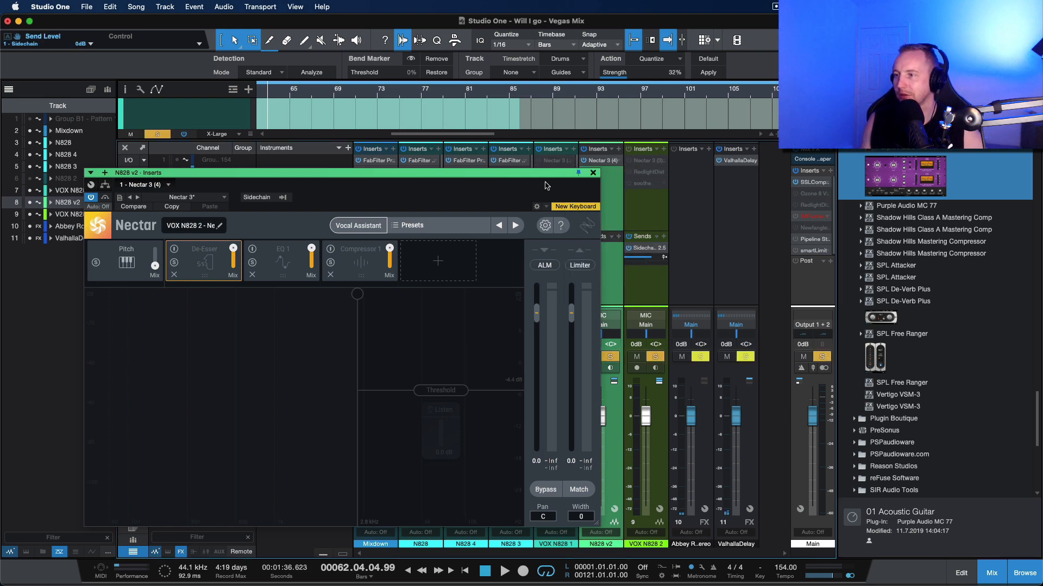
left_click(593, 173)
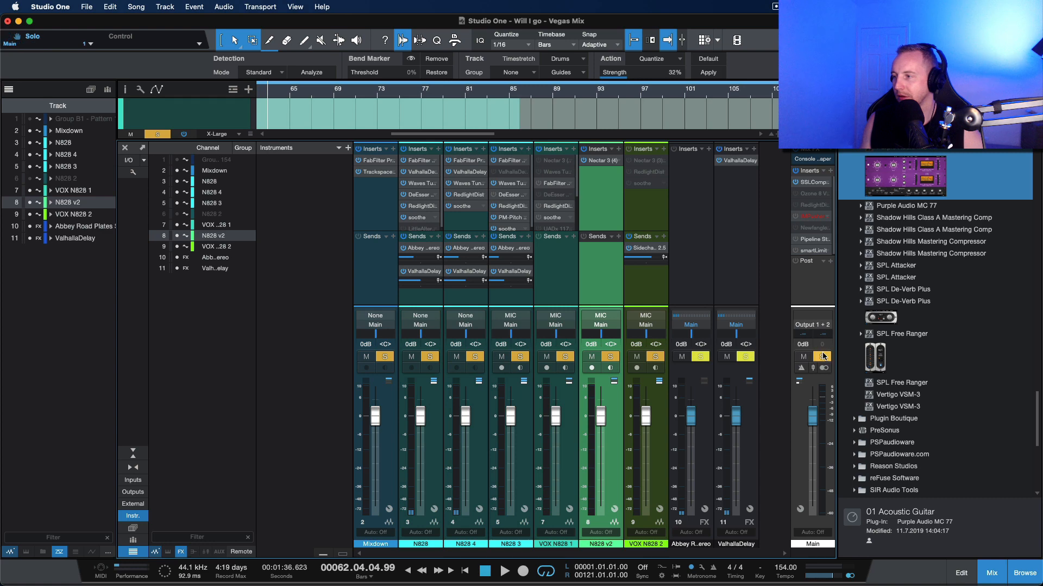
Solo only the N828 v2 channel and listen to it with its Nectar 3 editor open.
left_click(609, 356)
left_click(610, 357)
key("space")
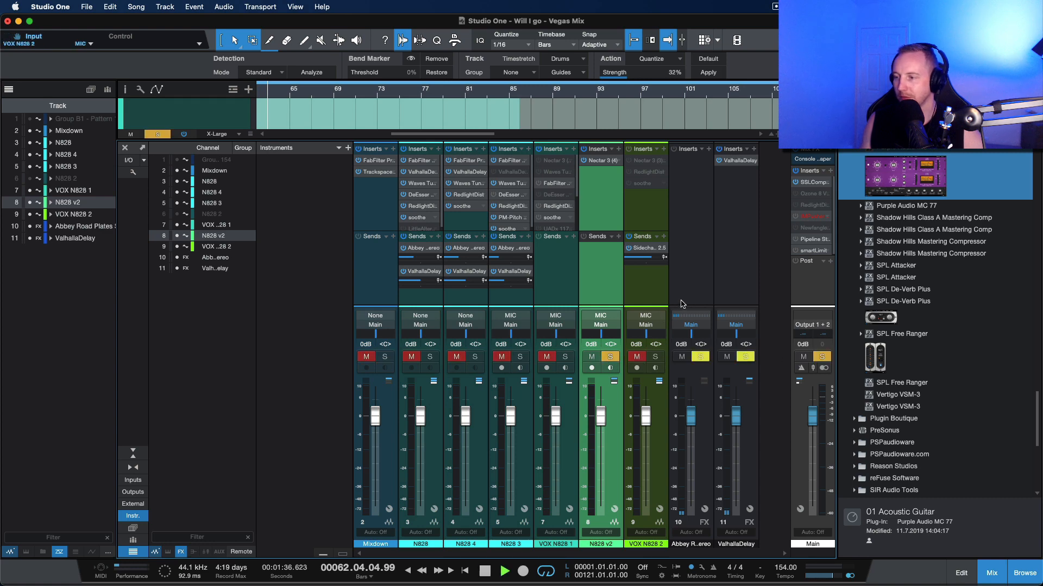
left_click(601, 160)
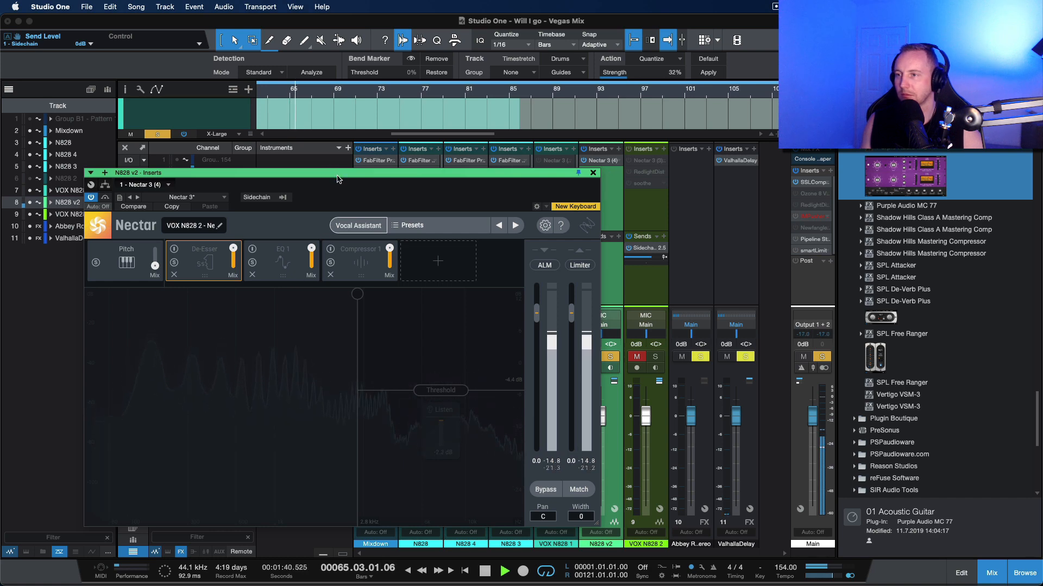
left_click_drag(337, 174, 446, 92)
key("space")
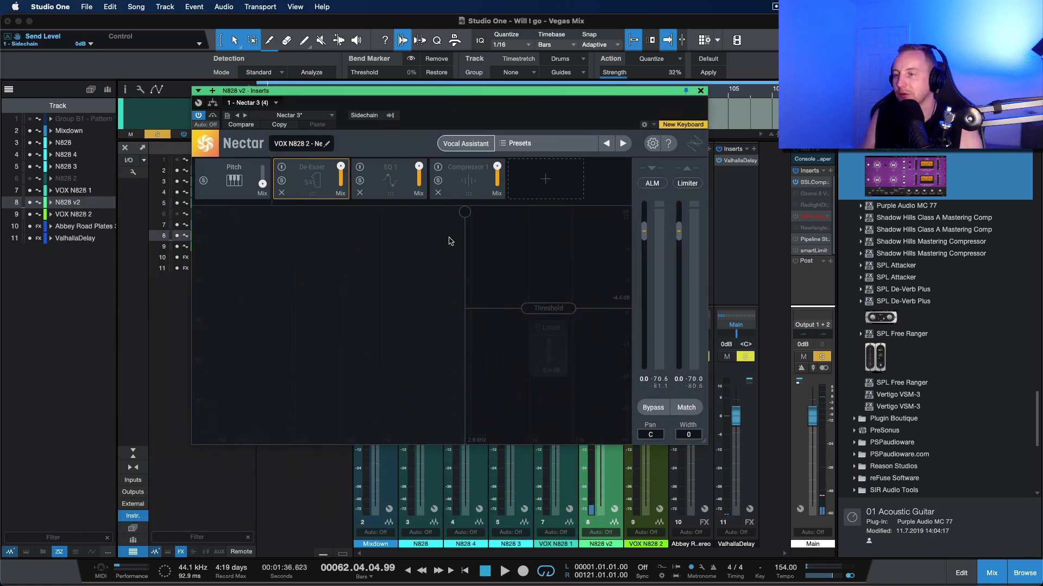
Enable Nectar's De-Esser on N828 v2 and set its threshold to -4.1 dB during playback.
left_click(281, 168)
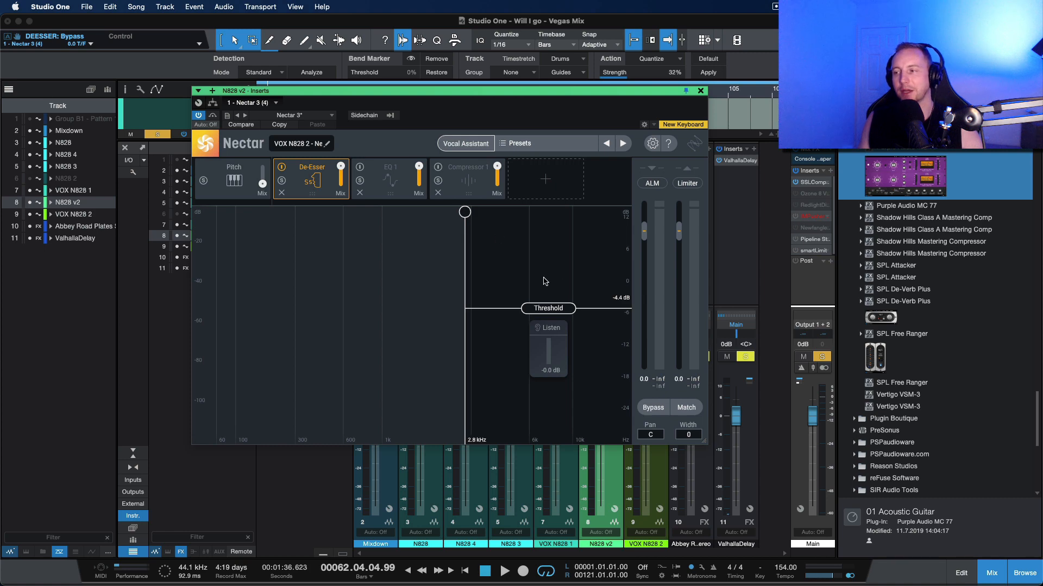
mouse_move(546, 310)
left_mouse_down()
mouse_move(547, 237)
mouse_move(552, 326)
mouse_move(555, 307)
left_mouse_up()
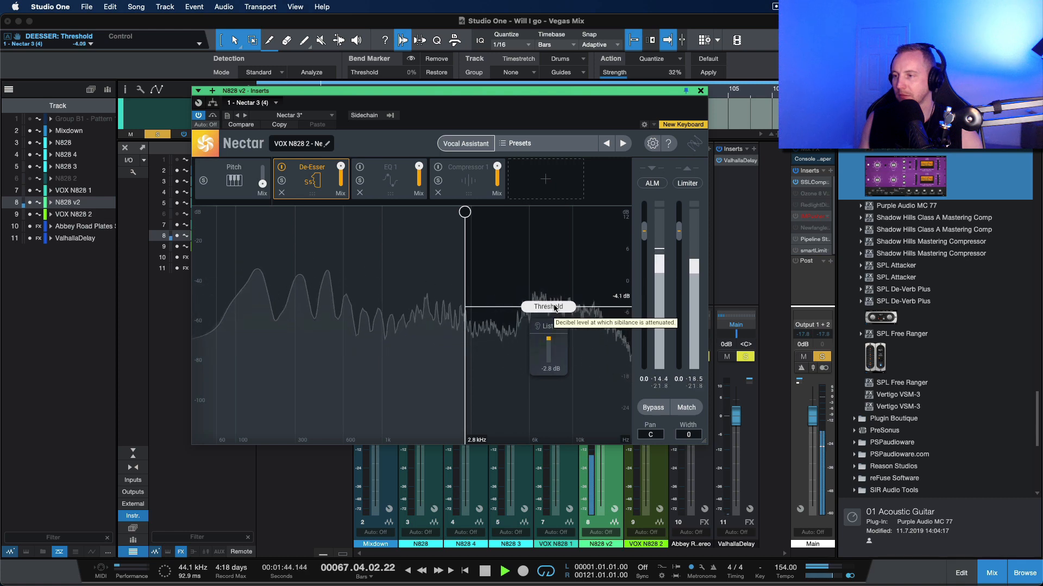
key("space")
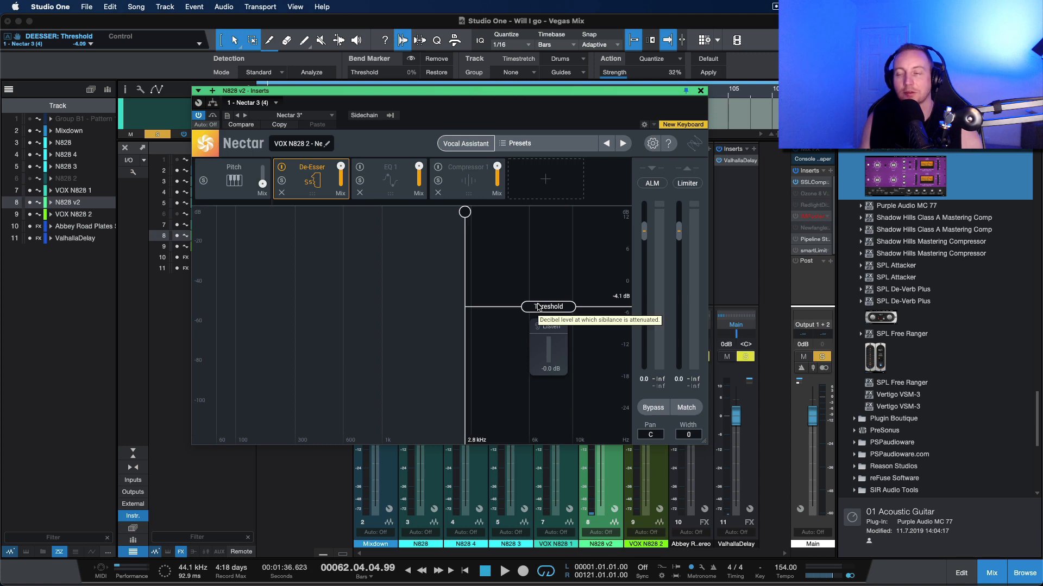
Enable Nectar's EQ 1 and toggle its Flat Highpass band to compare the soloed vocal with and without it.
left_click(378, 175)
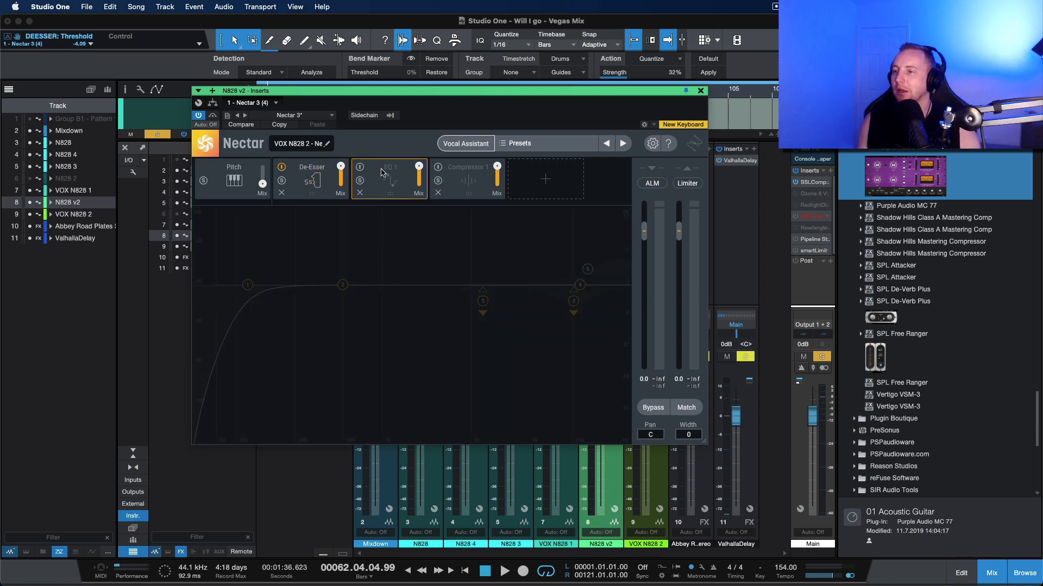
left_click(360, 168)
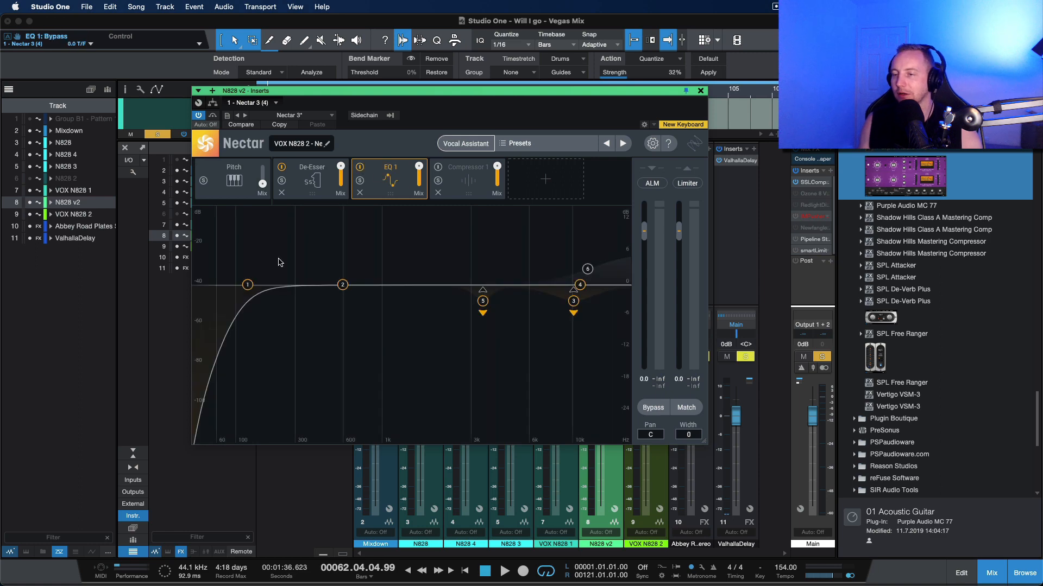
left_click(250, 285)
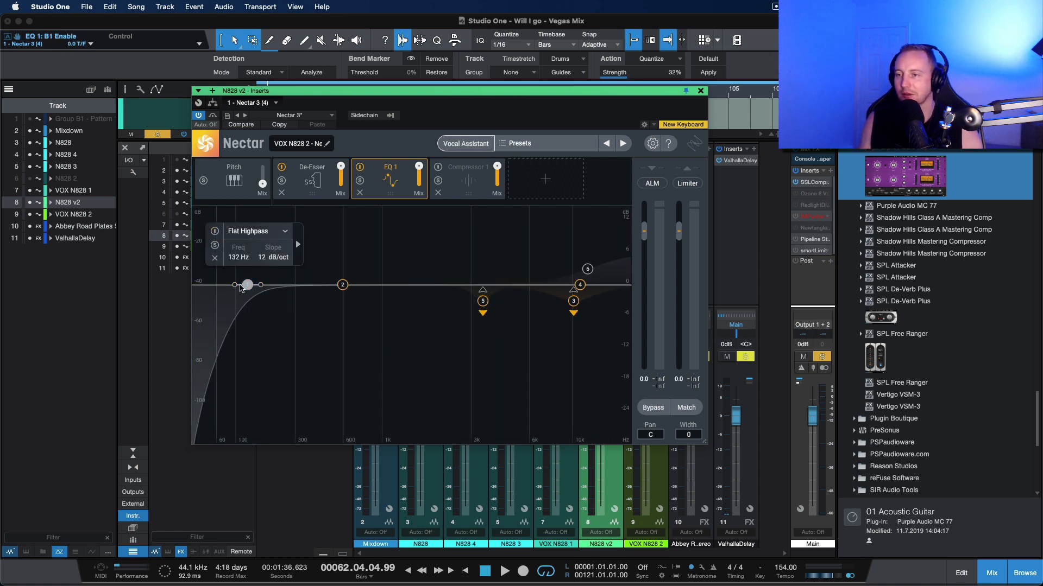
key("space")
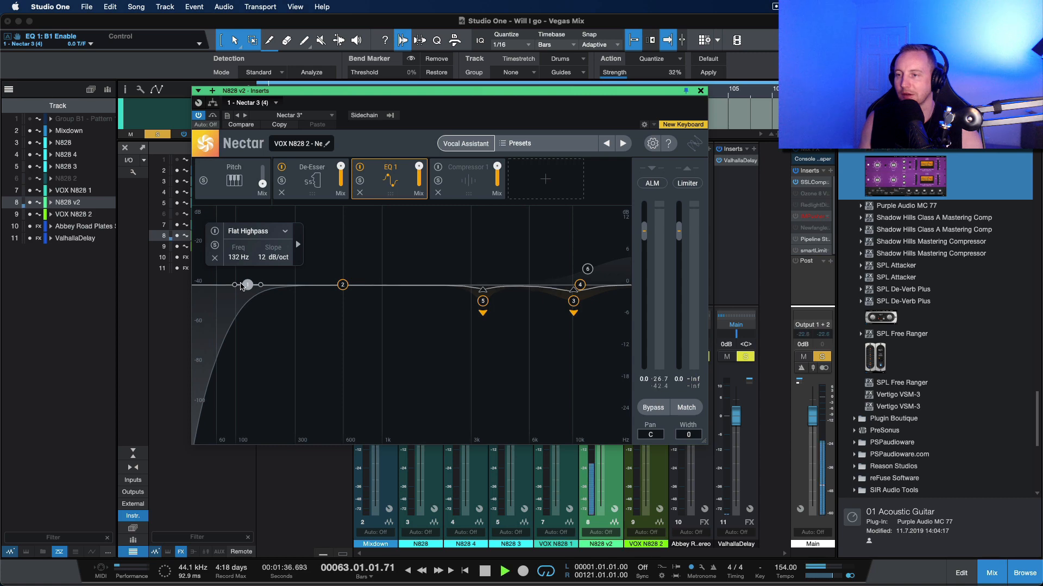
left_click(215, 232)
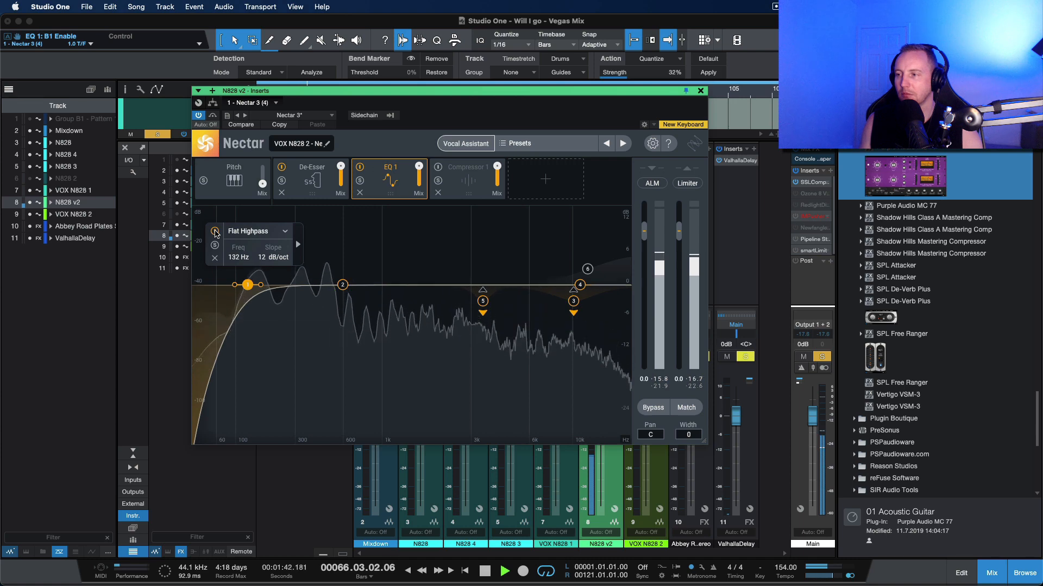
key("space")
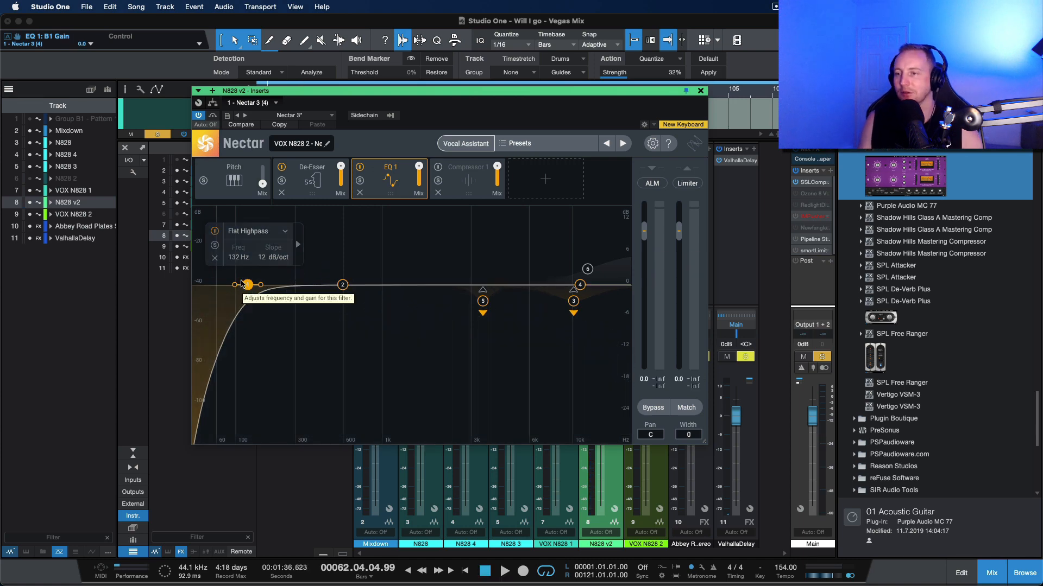
left_click(215, 231)
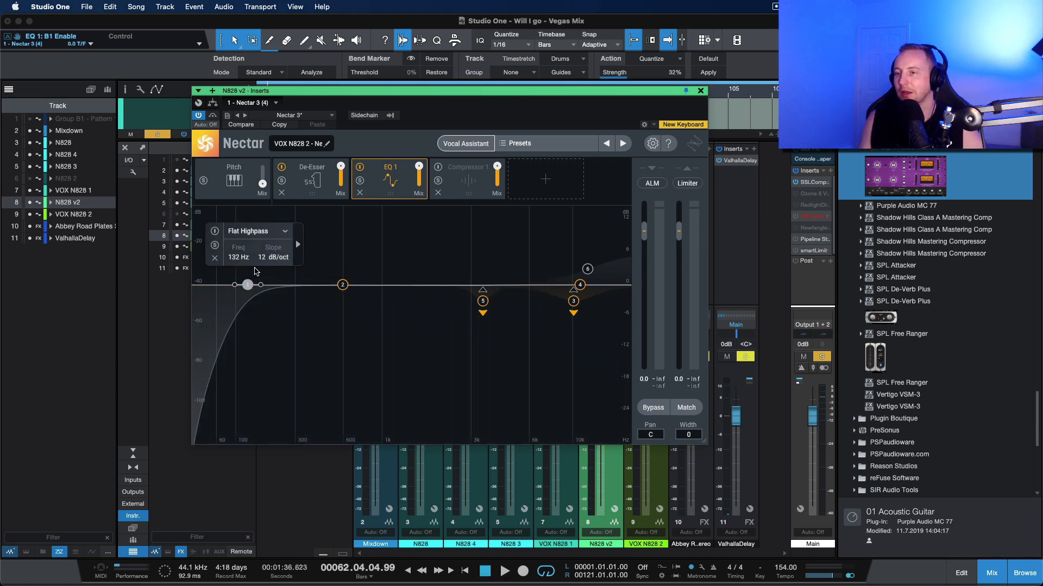
left_click(215, 232)
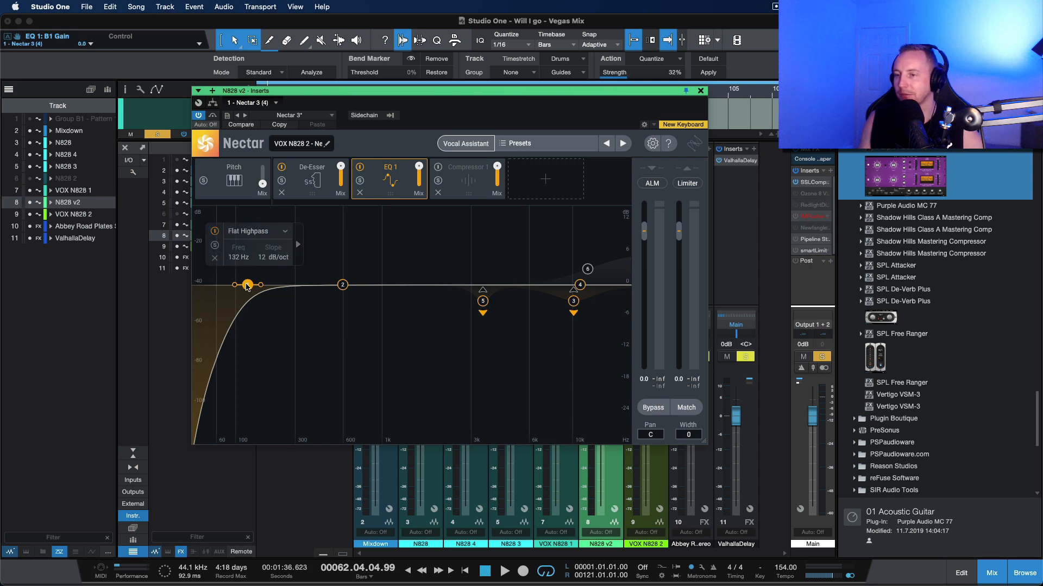
Audition the EQ 1 highpass at 190 Hz during playback, and set its frequency to 150 Hz.
key("space")
mouse_move(247, 287)
left_mouse_down()
mouse_move(543, 286)
mouse_move(264, 286)
left_mouse_up()
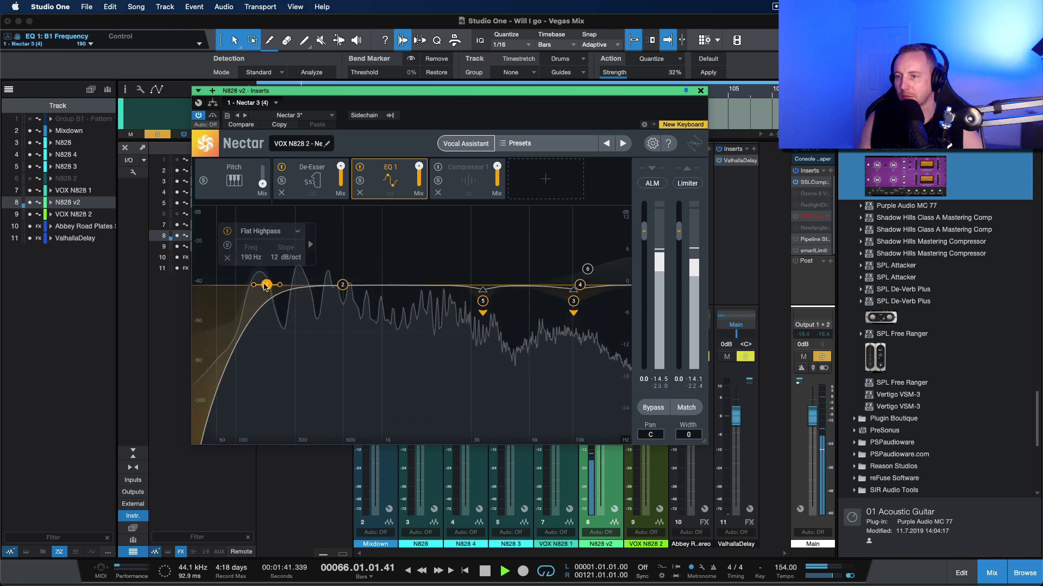
key("space")
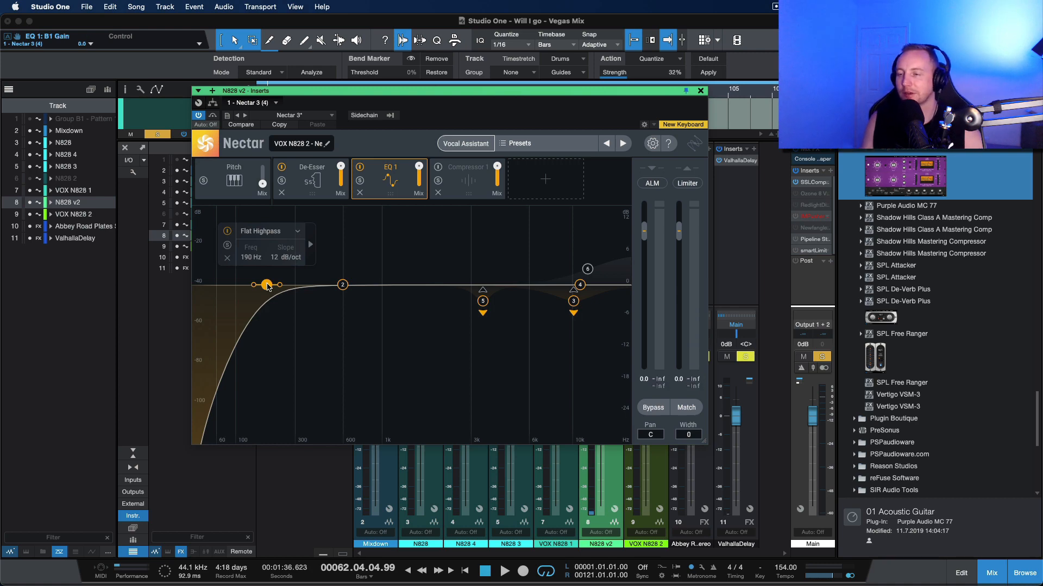
left_click_drag(267, 287, 255, 288)
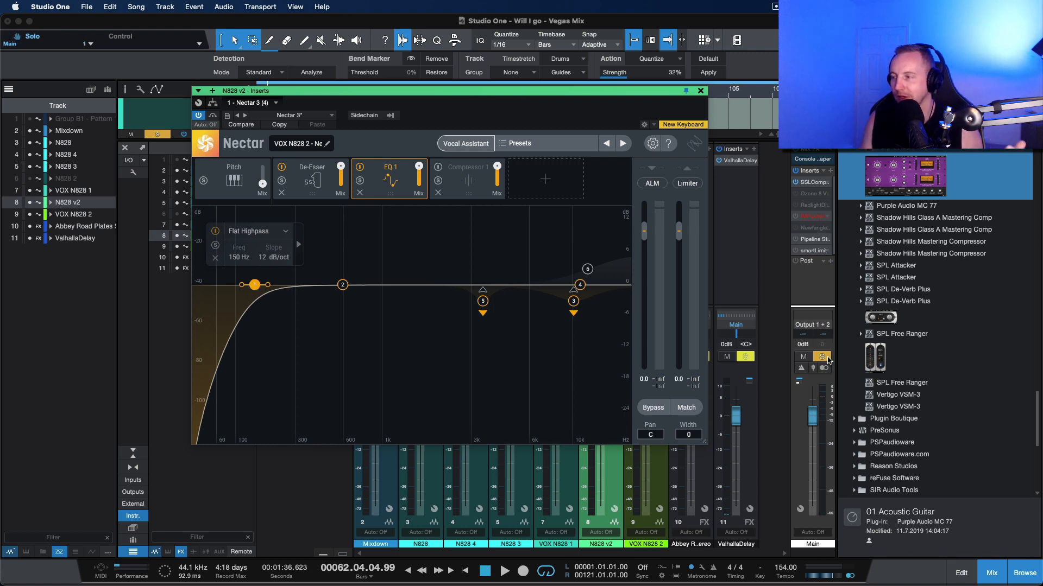
Unsolo everything from the Main channel and sweep the EQ 1 highpass during full-mix playback, settling at 138 Hz.
left_click(822, 357)
key("space")
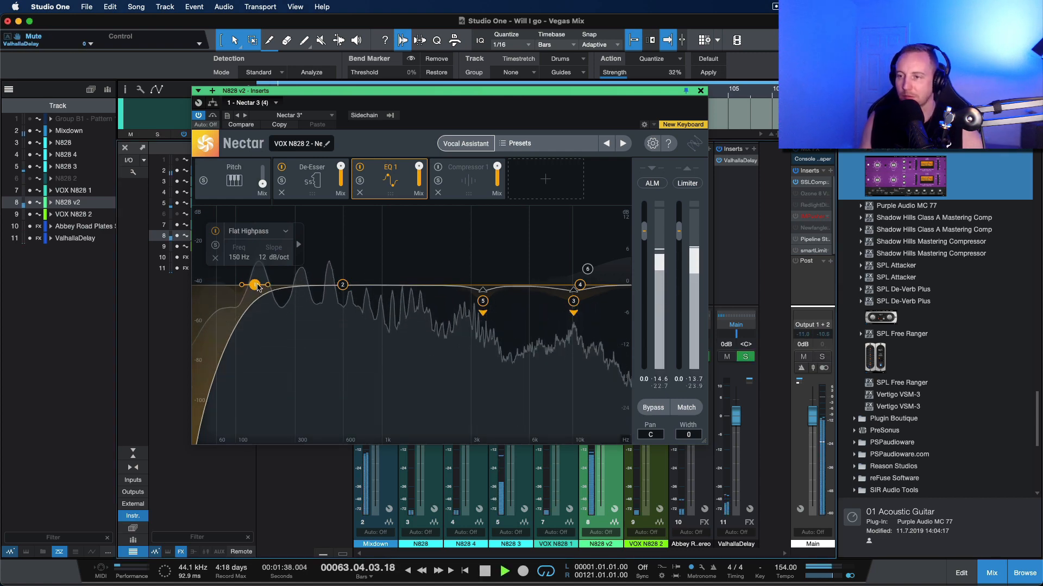
left_click_drag(255, 284, 329, 284)
left_click_drag(408, 287, 253, 292)
key("space")
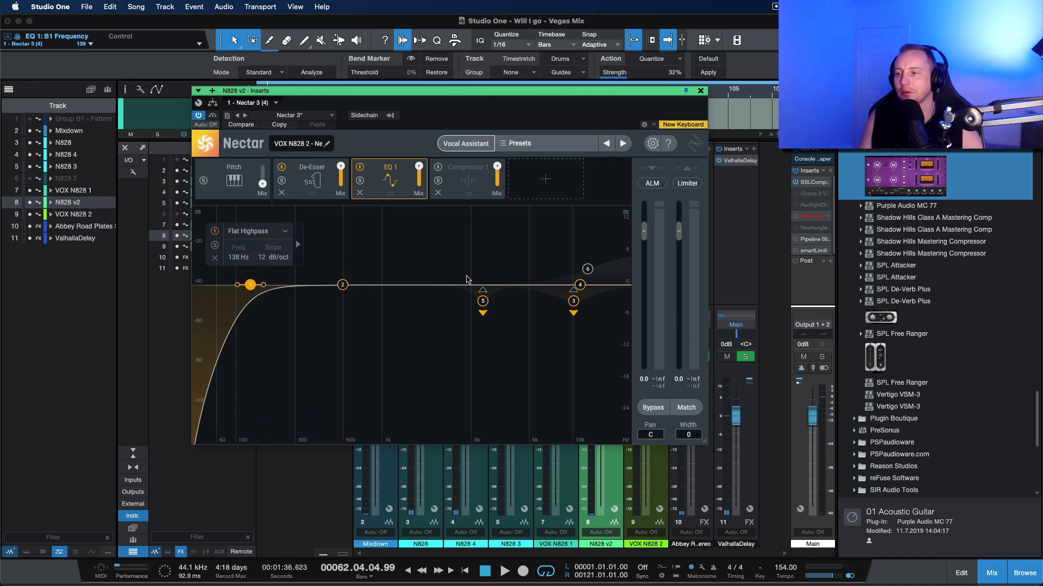
Select EQ 1's Bell bands 5 and 3, reset band 3, and move it back to about 10.5 kHz as a slight cut.
left_click(484, 302)
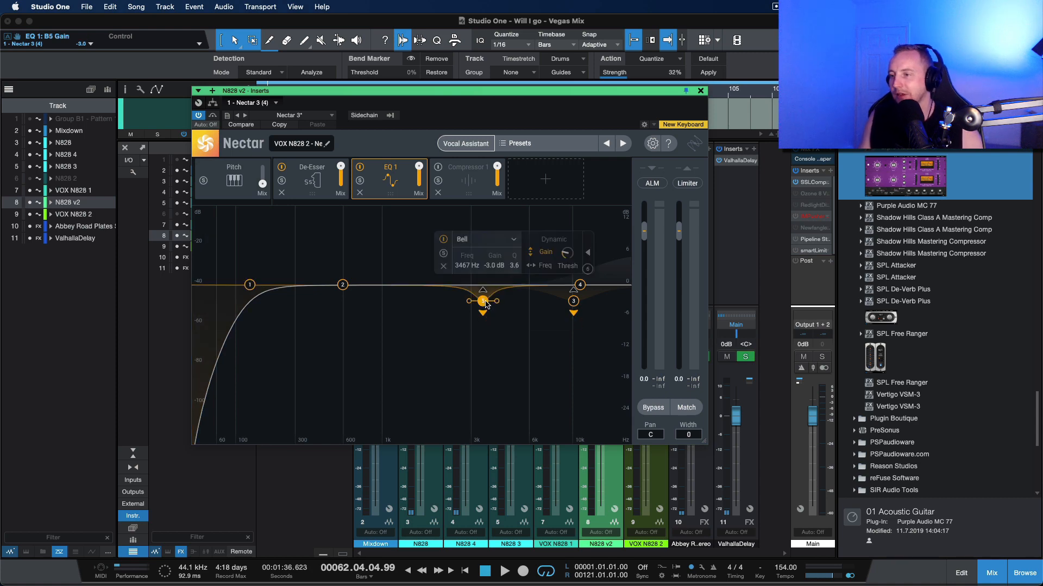
left_click(573, 303)
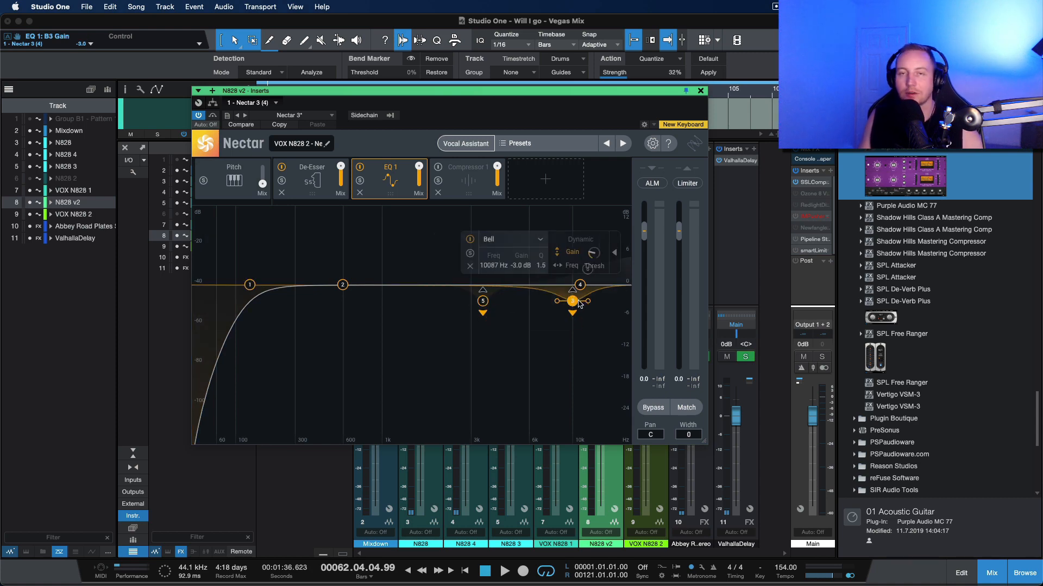
double_click(502, 267)
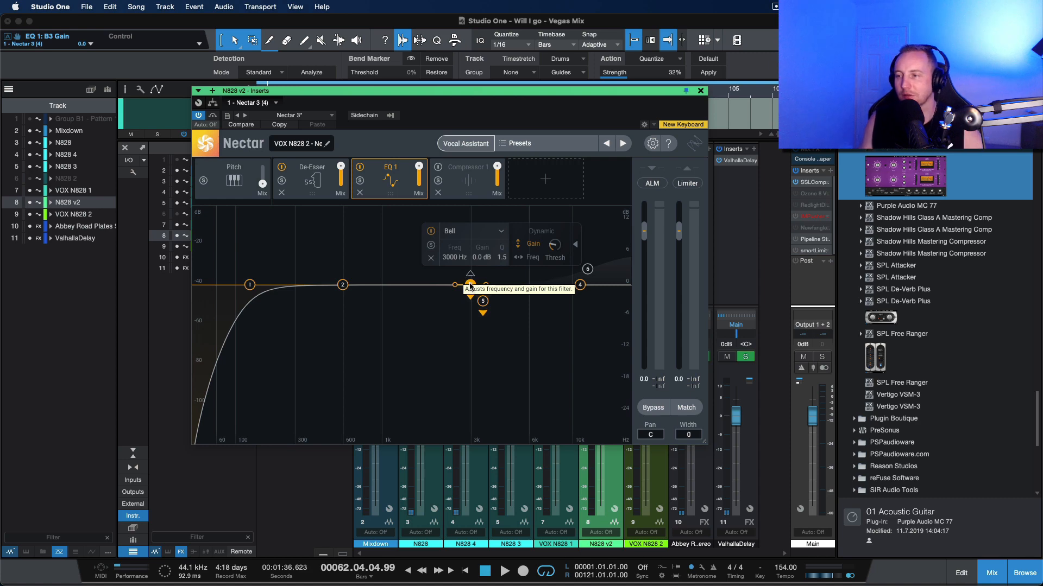
left_click_drag(471, 286, 578, 303)
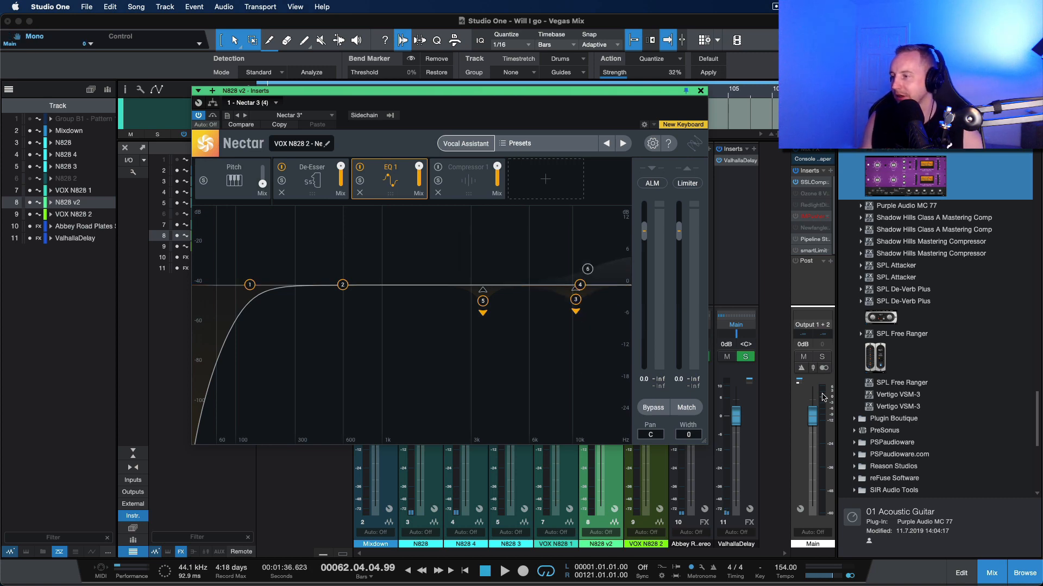
Watch EQ 1's dynamic bands react during playback with the Main fader fully down, and reset the fader to 0 dB.
left_click_drag(809, 424, 810, 510)
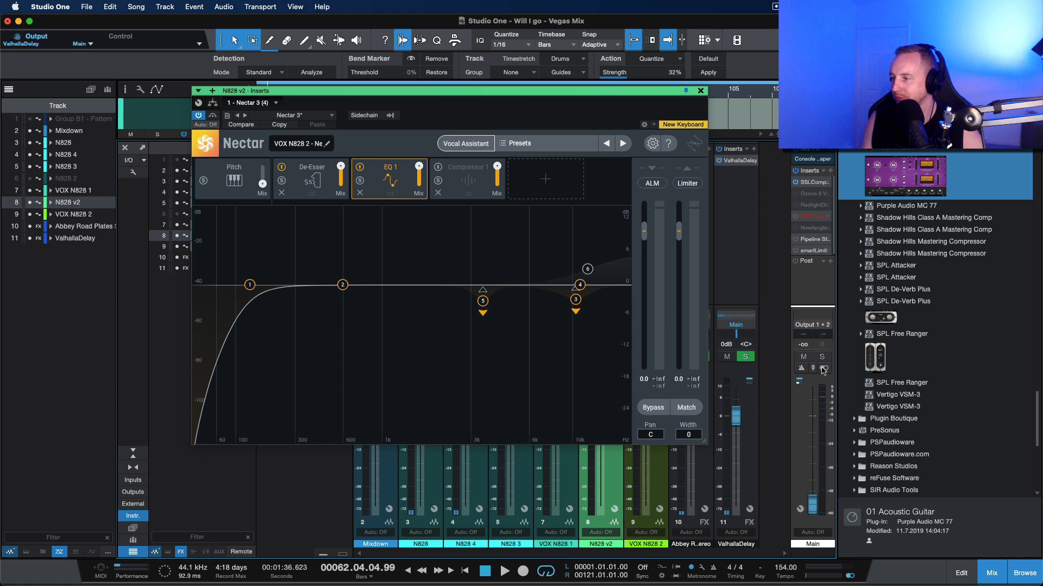
key("space")
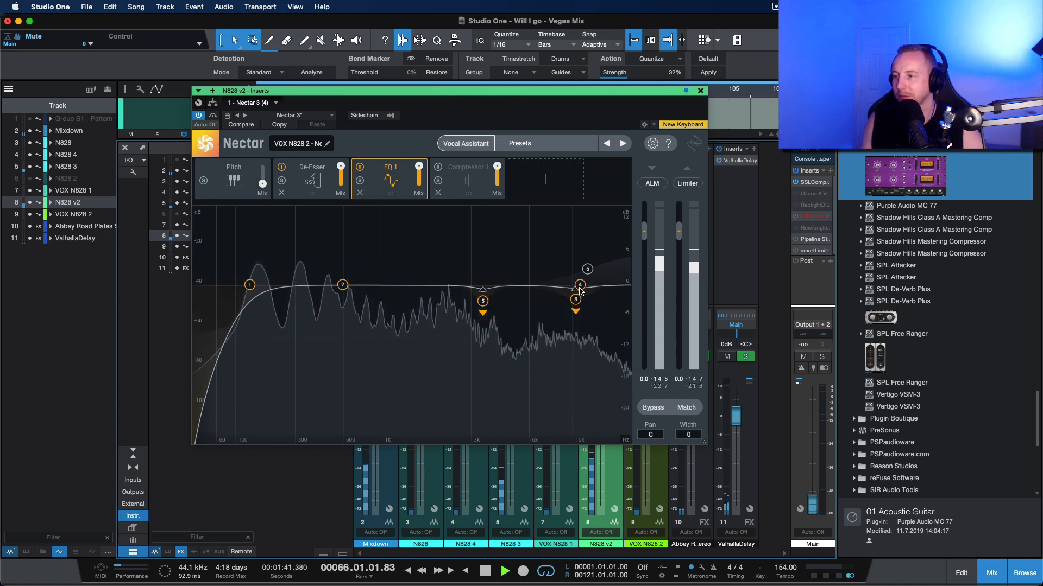
key("space")
left_click(812, 507)
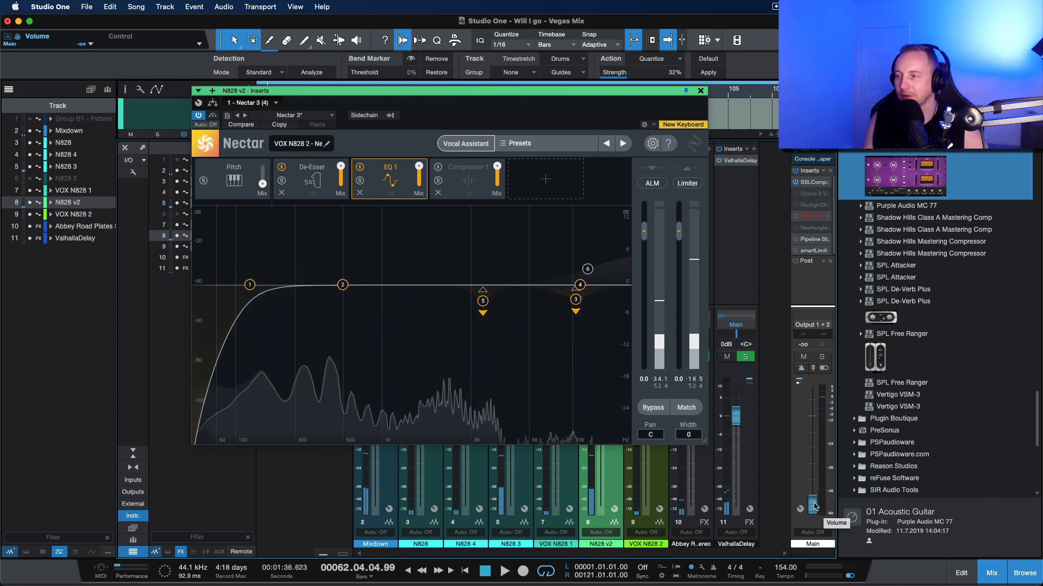
left_click(813, 508, "alt")
Set EQ 1's band 3 to a -5.0 dB gain at 11314 Hz during full-mix playback.
key("space")
left_click_drag(577, 308, 577, 319)
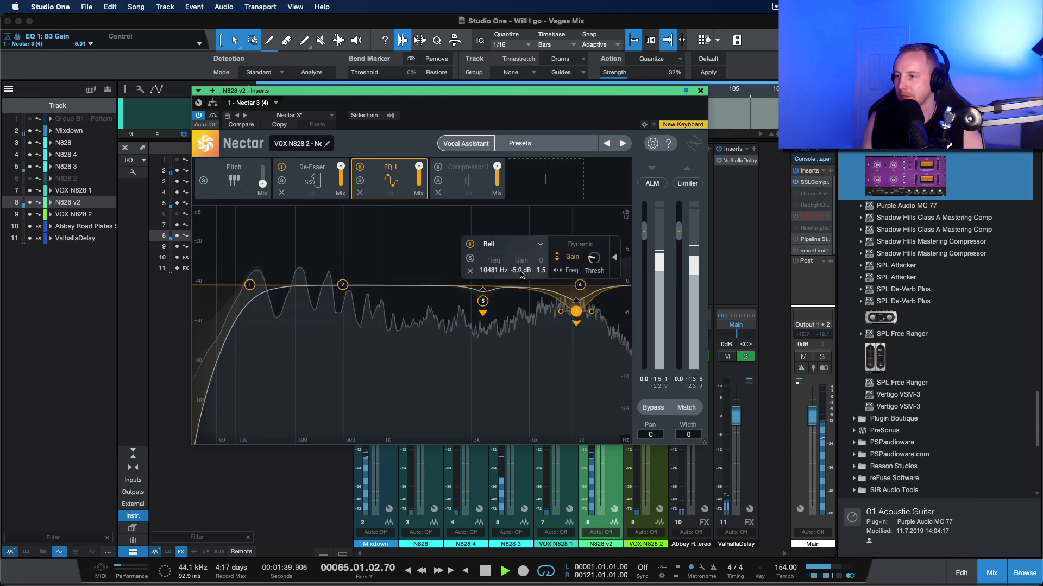
left_click_drag(575, 315, 583, 316)
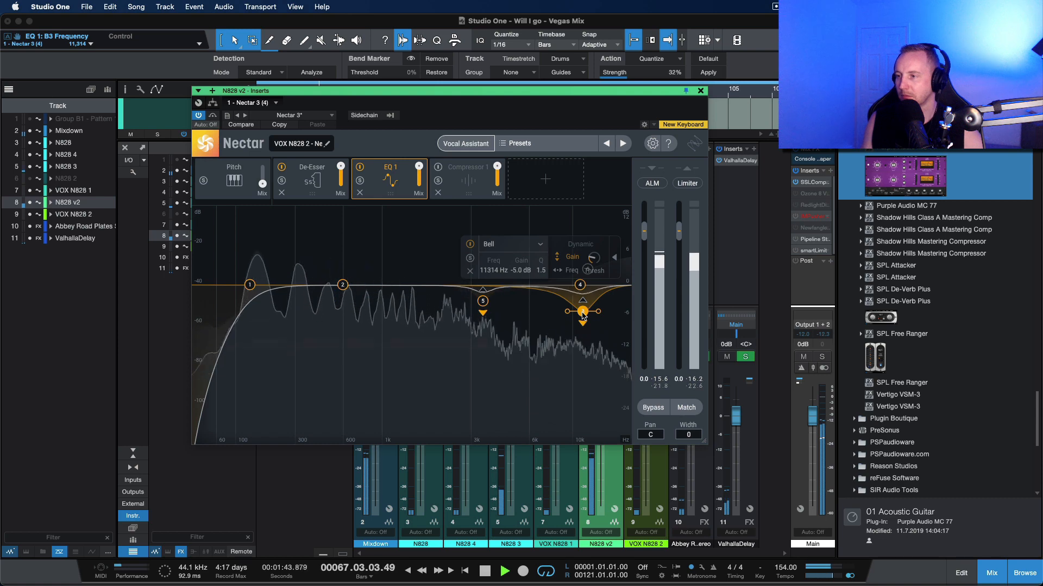
key("space")
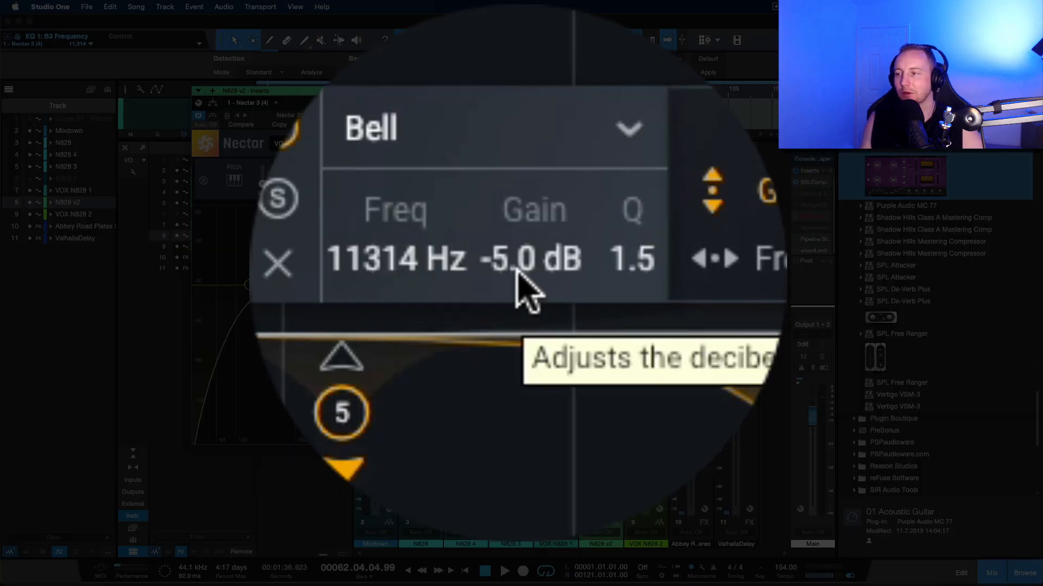
Try a -3 dB gain on EQ 1's band 3 and return it to -5 dB.
double_click(521, 270)
type("-3")
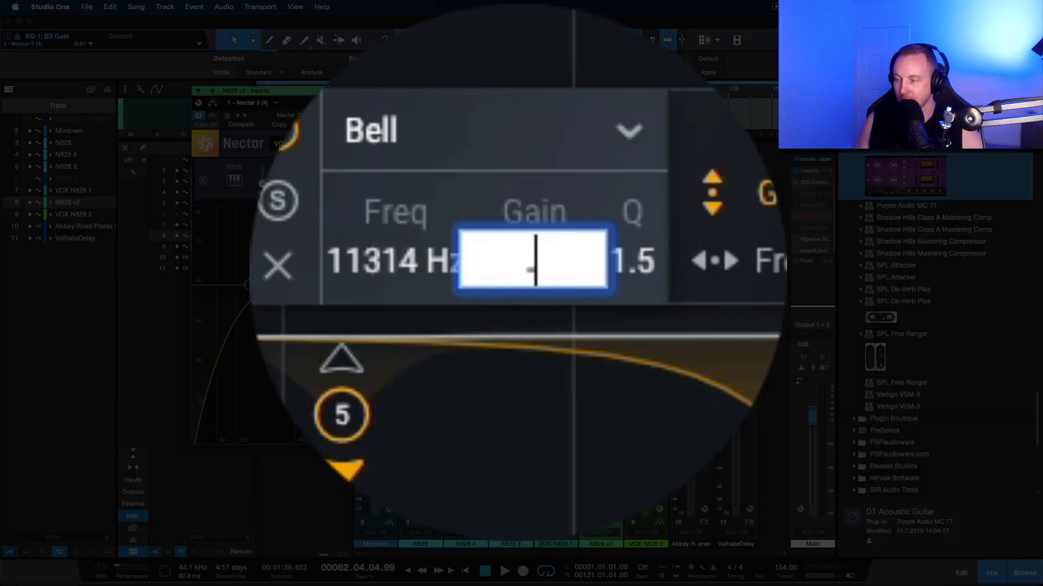
key("Return")
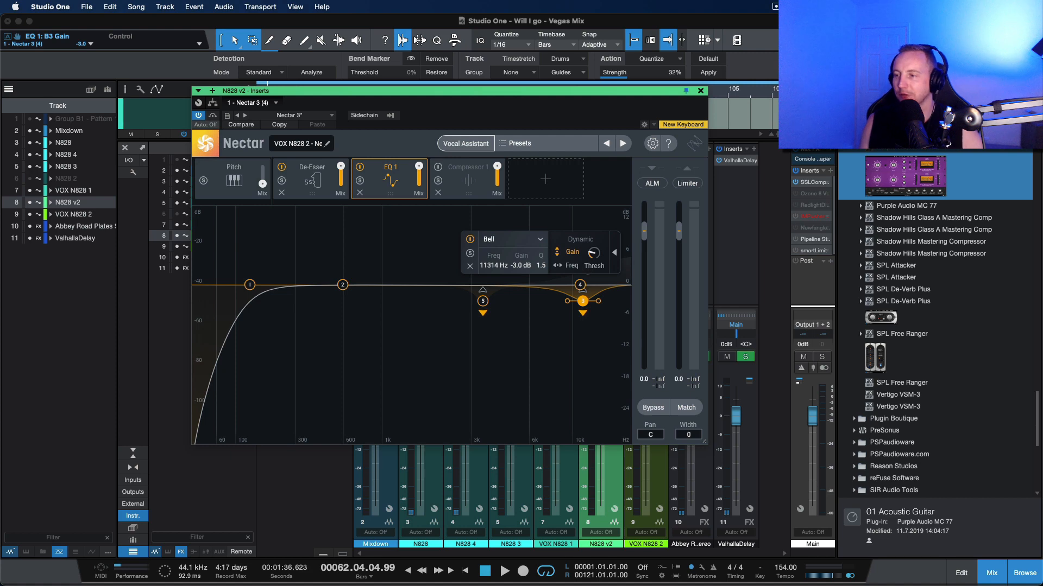
double_click(520, 265)
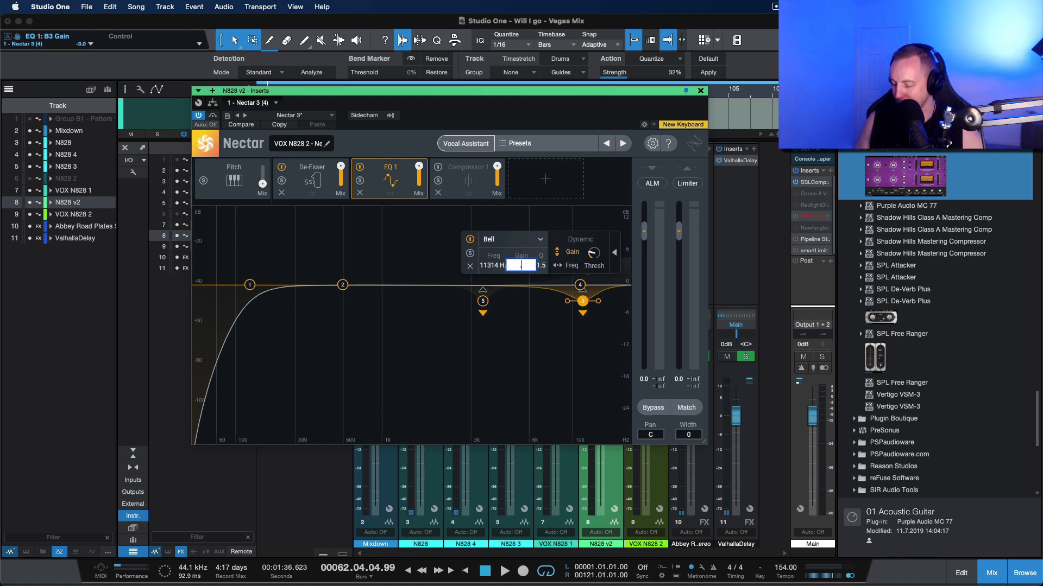
key("Return")
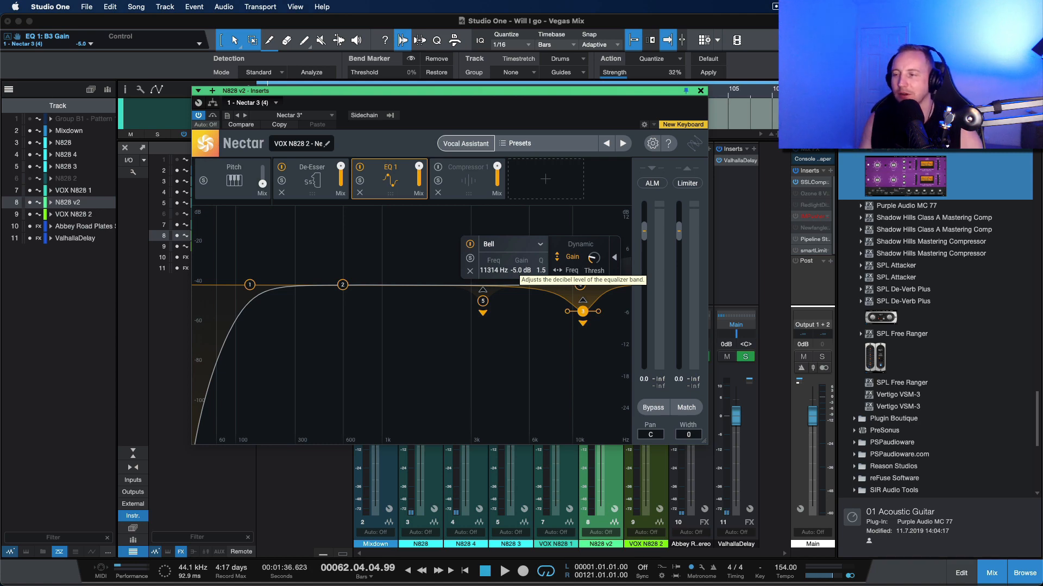
Lower EQ 1's band 3 gain to -5.7 dB, and set it back to -5 dB.
left_click_drag(522, 271, 524, 277)
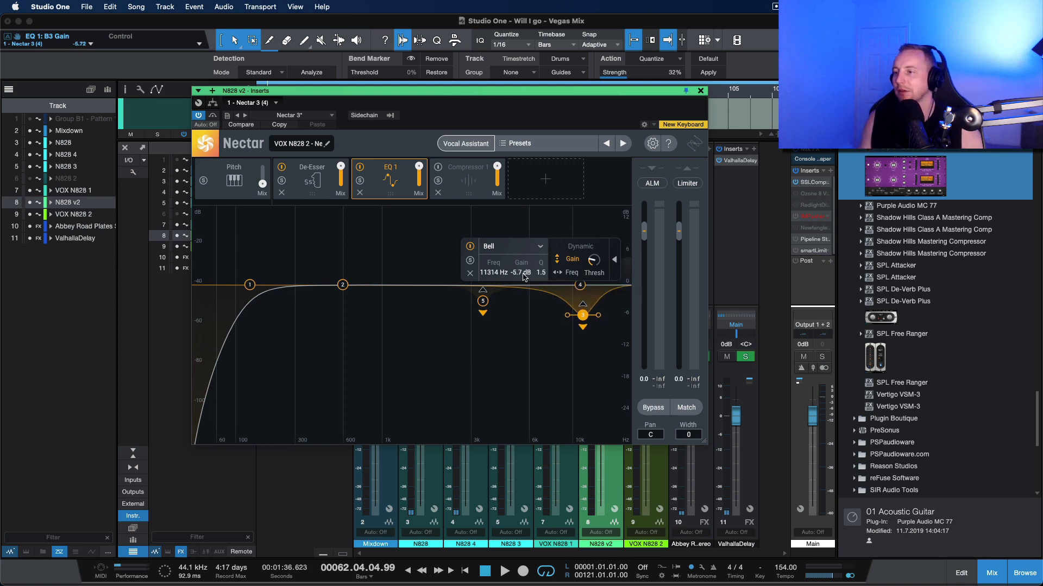
double_click(521, 276)
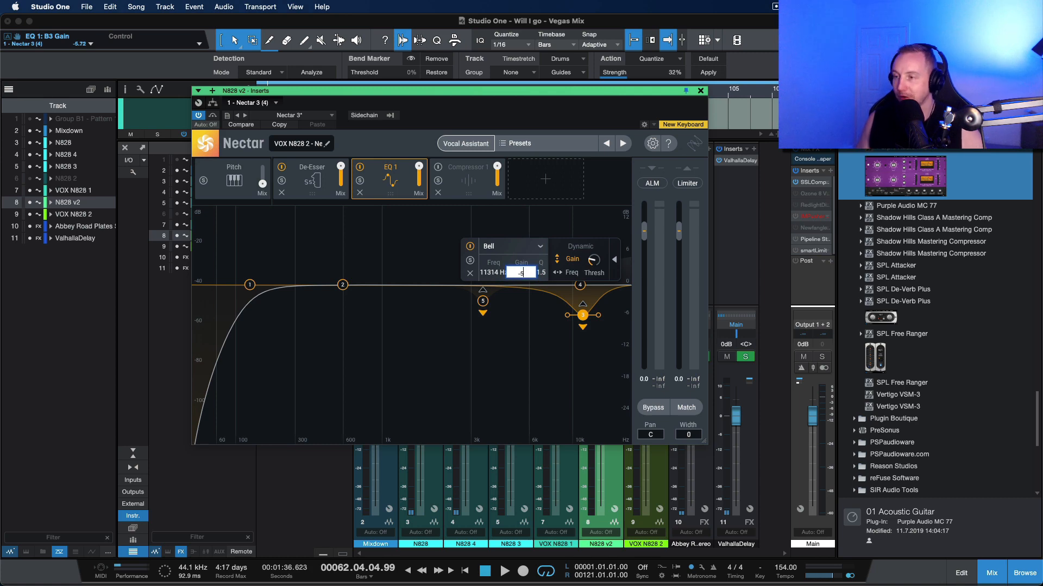
type("-5")
key("Return")
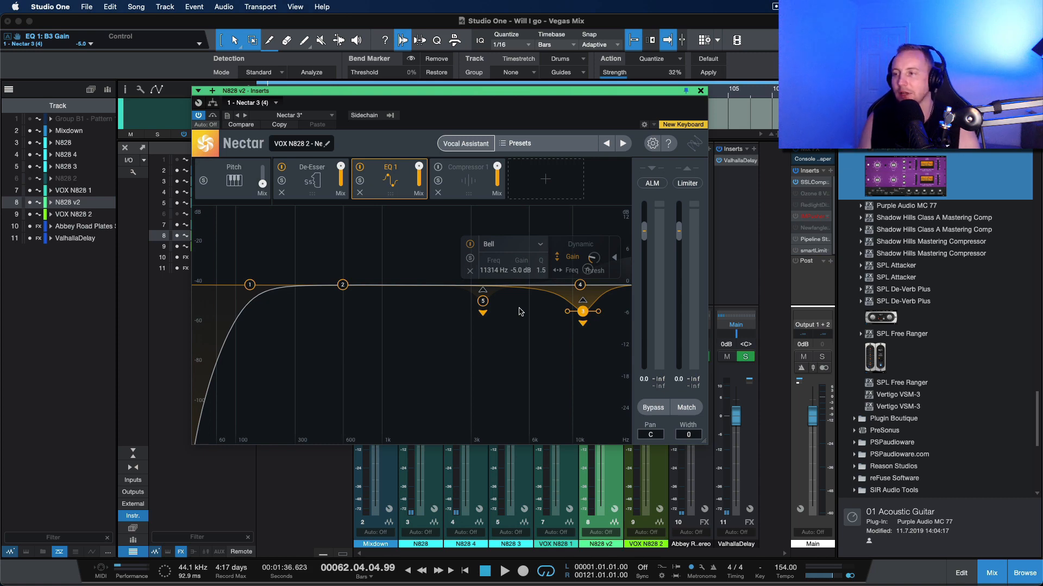
View Nectar's Compressor 1 module and close the plug-in to examine the N828 v2 waveform's dynamics in the arrangement.
left_click(477, 187)
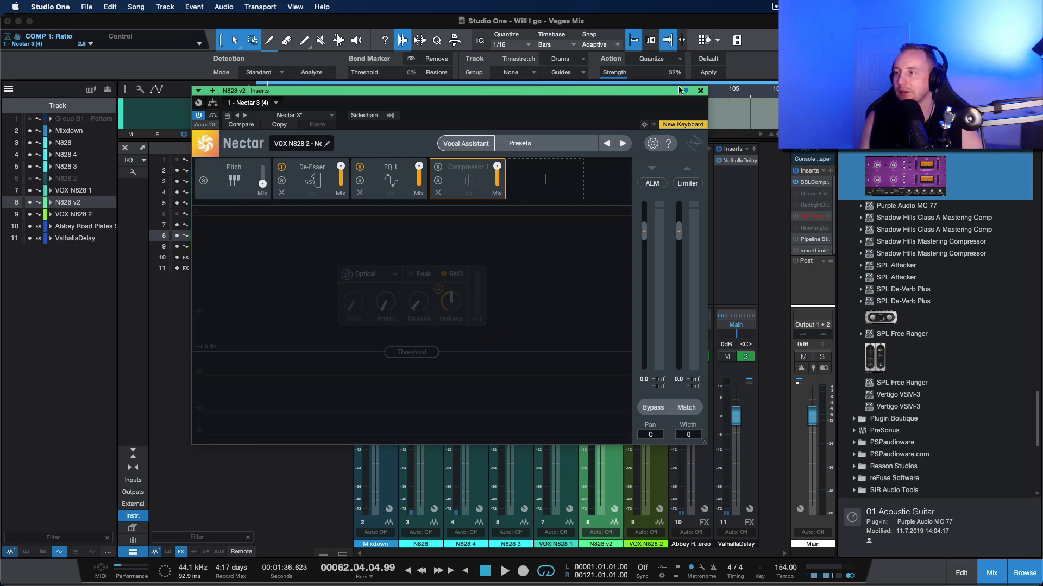
left_click(700, 93)
key("F3")
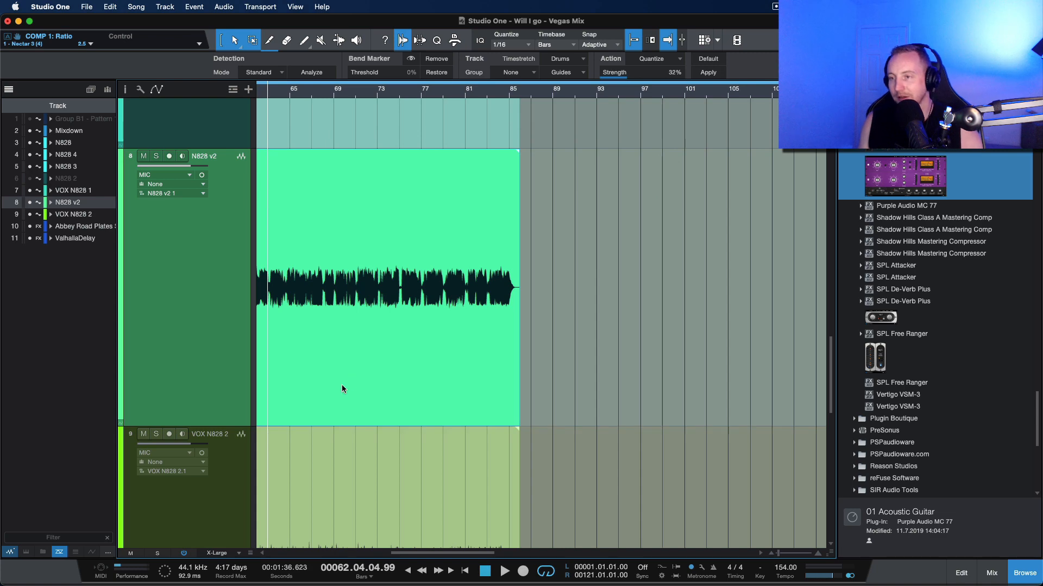
scroll(379, 278, "up", 3)
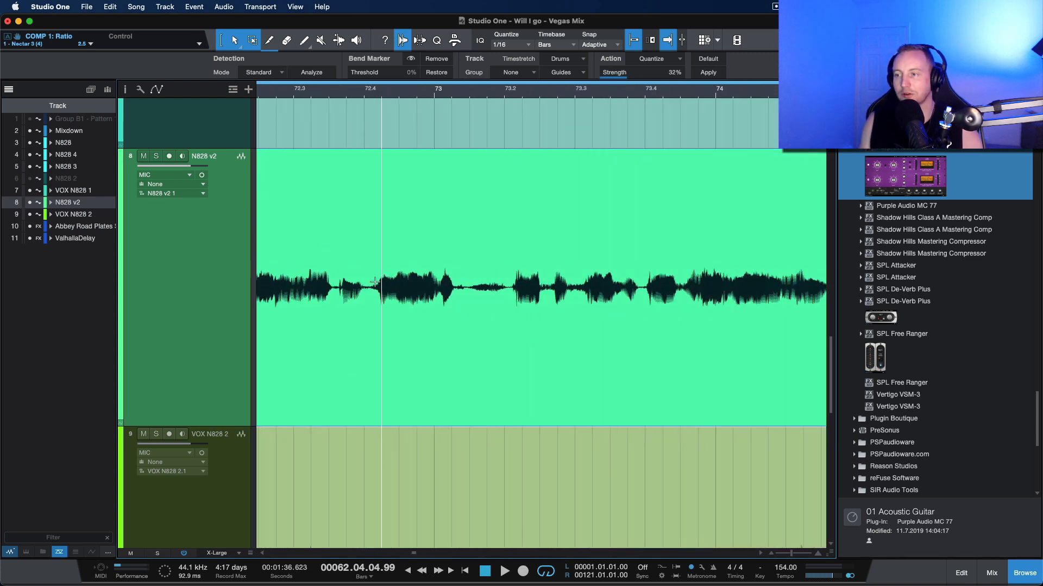
scroll(379, 278, "down", 1)
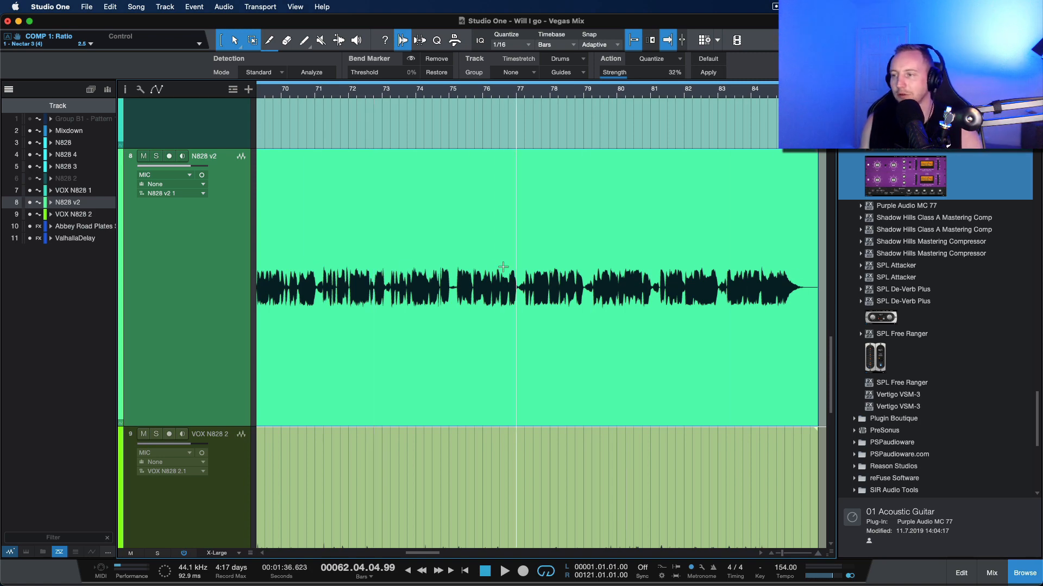
key("F3")
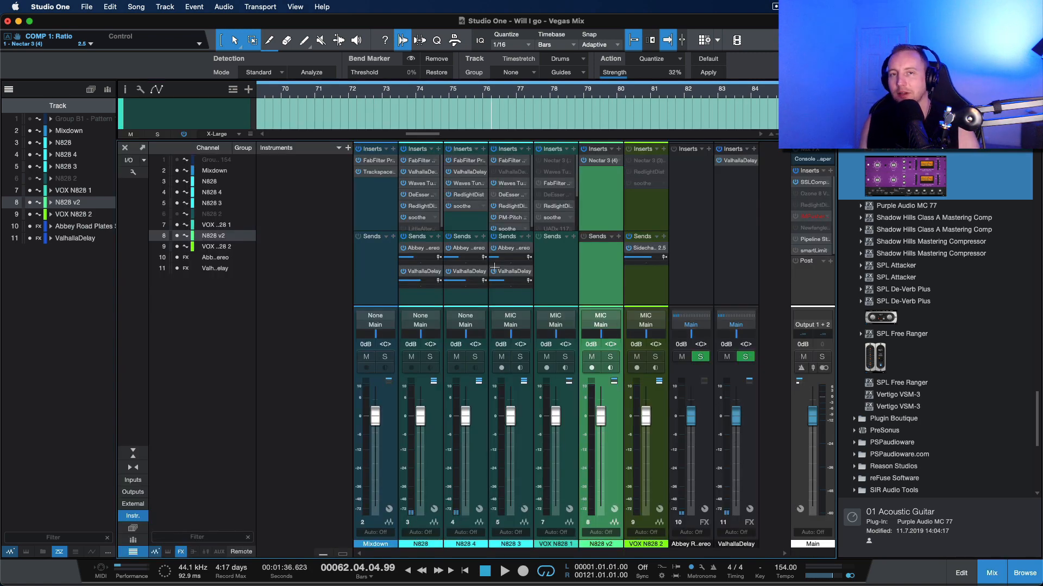
Reopen Nectar on N828 v2, enable Compressor 1, and set its threshold to -13.1 dB during playback.
left_click(599, 161)
left_click(438, 168)
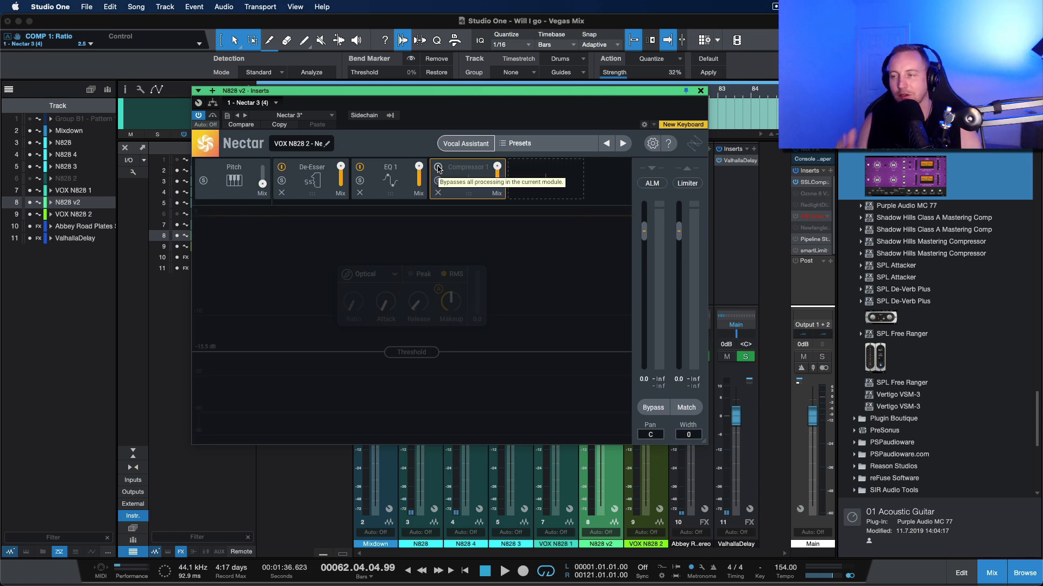
key("space")
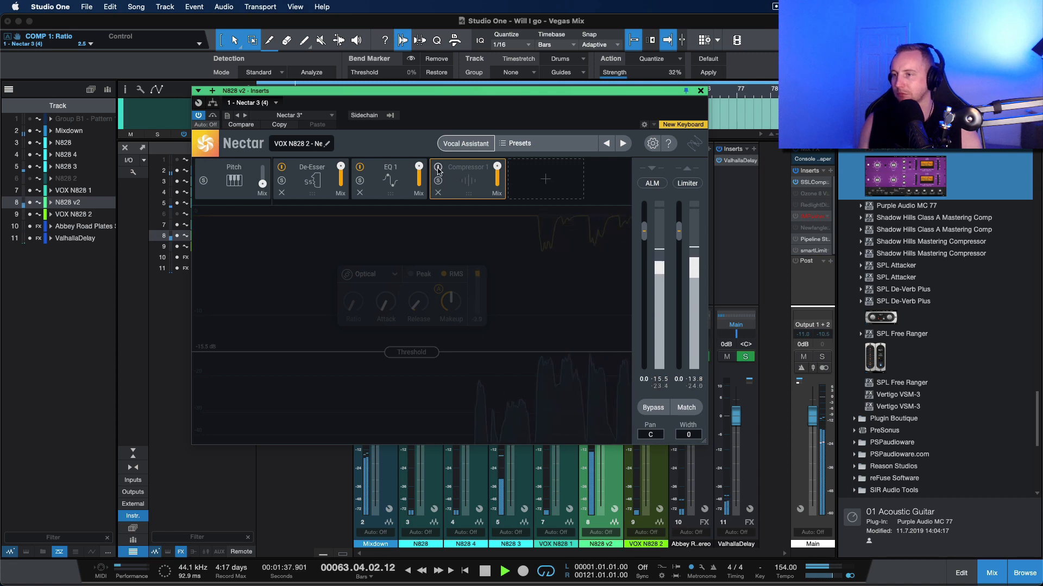
left_click(438, 169)
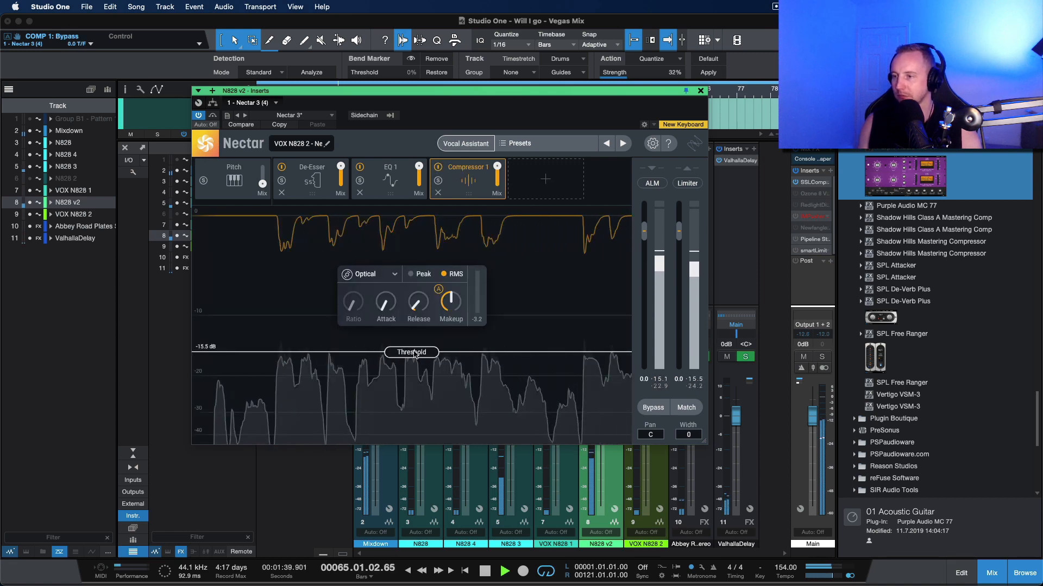
left_click_drag(412, 352, 418, 339)
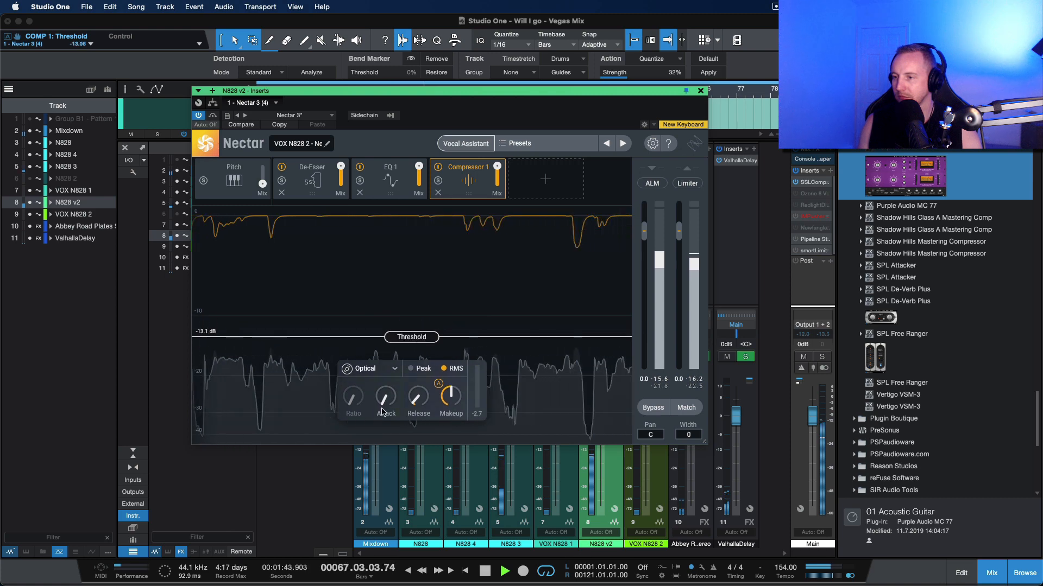
Switch Compressor 1 to Peak detection with a 40 ms release, keeping the Optical mode while auditioning the mix.
left_click(420, 369)
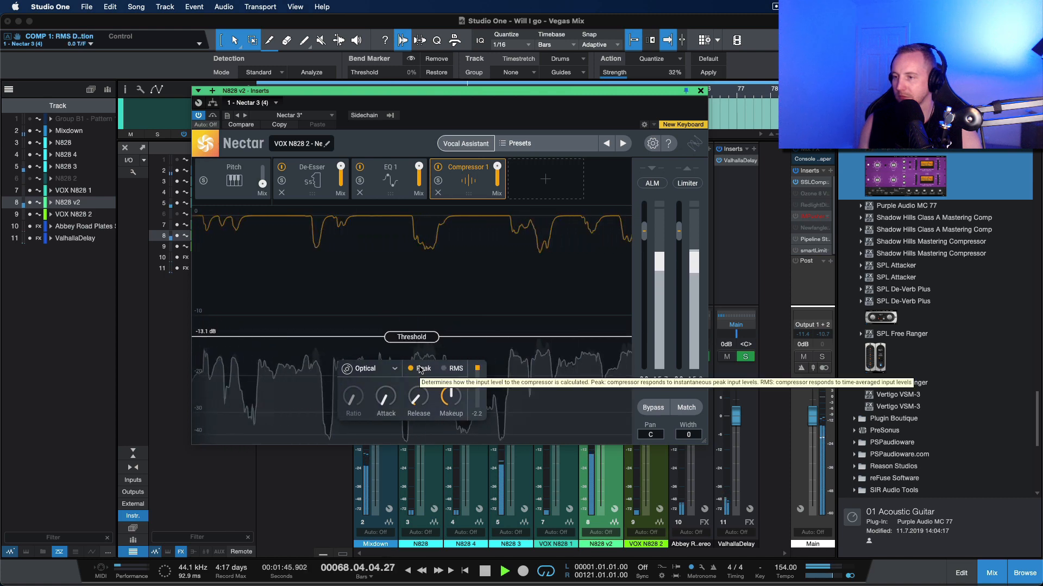
left_click(420, 398)
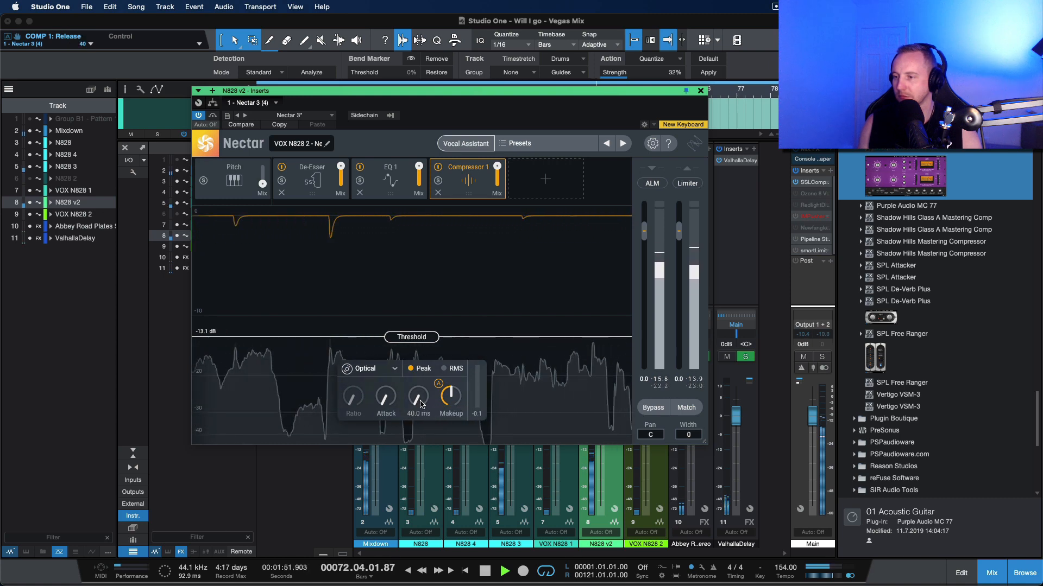
left_click(361, 370)
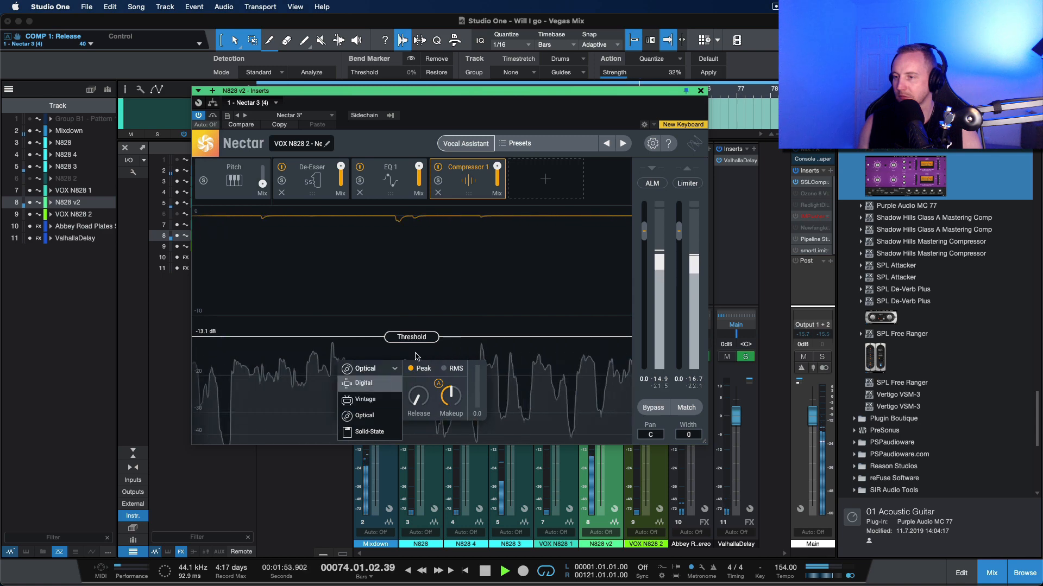
left_click(526, 309)
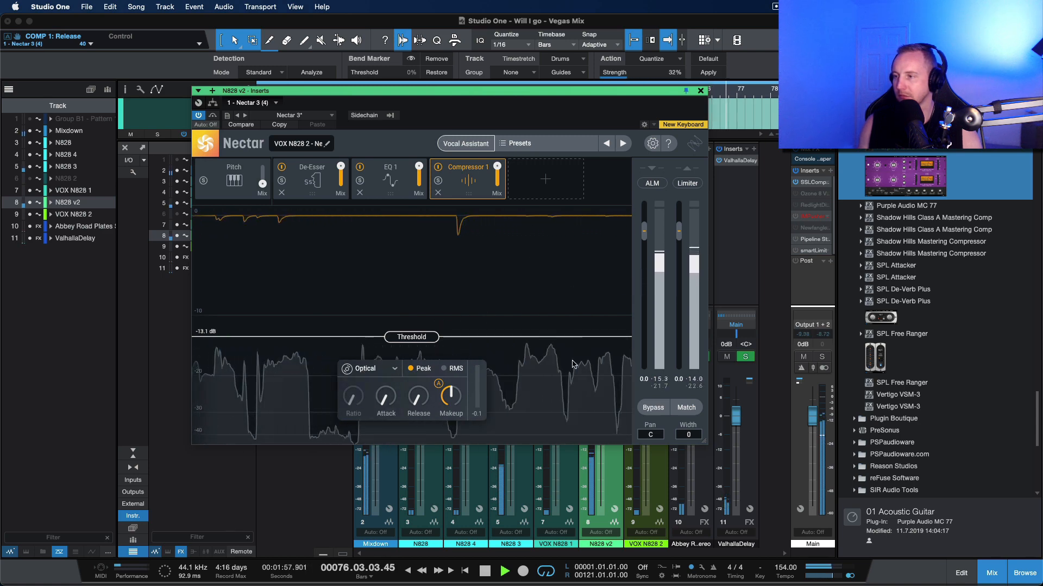
key("space")
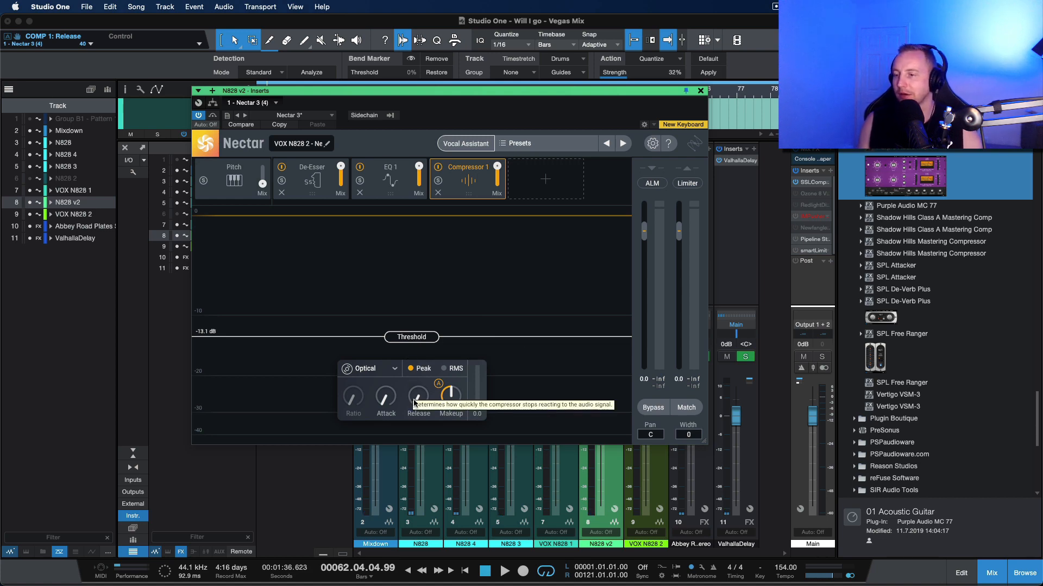
Raise Compressor 1's attack to 3.4 ms and fine-tune it to about 4 ms during playback.
mouse_move(416, 400)
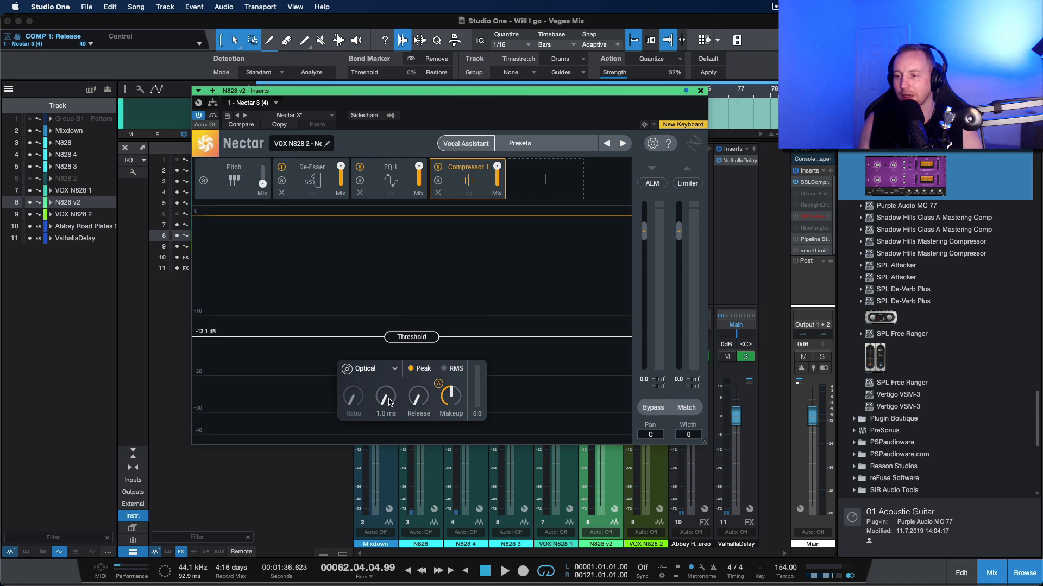
left_click_drag(389, 402, 384, 326)
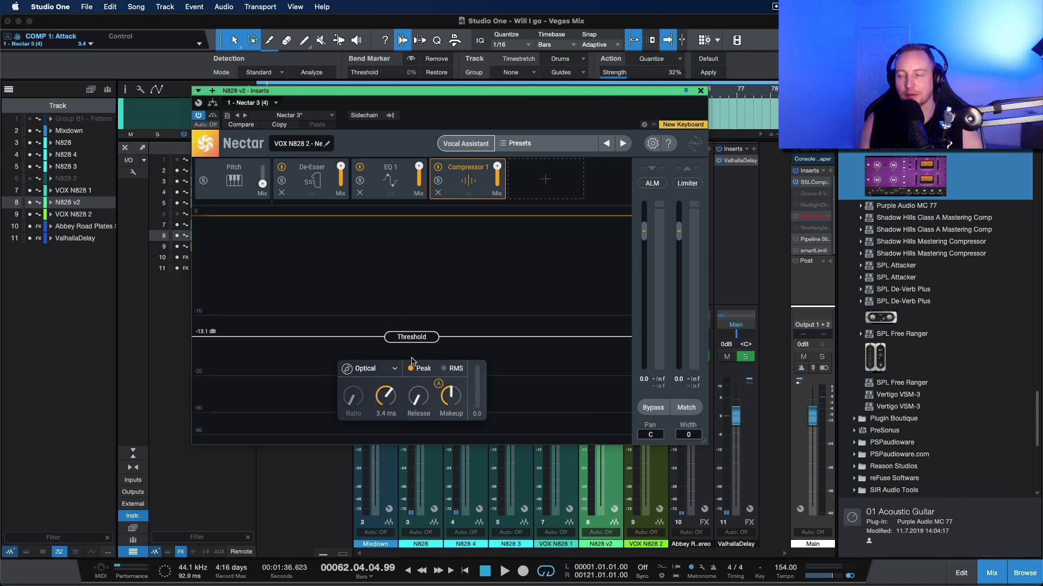
key("space")
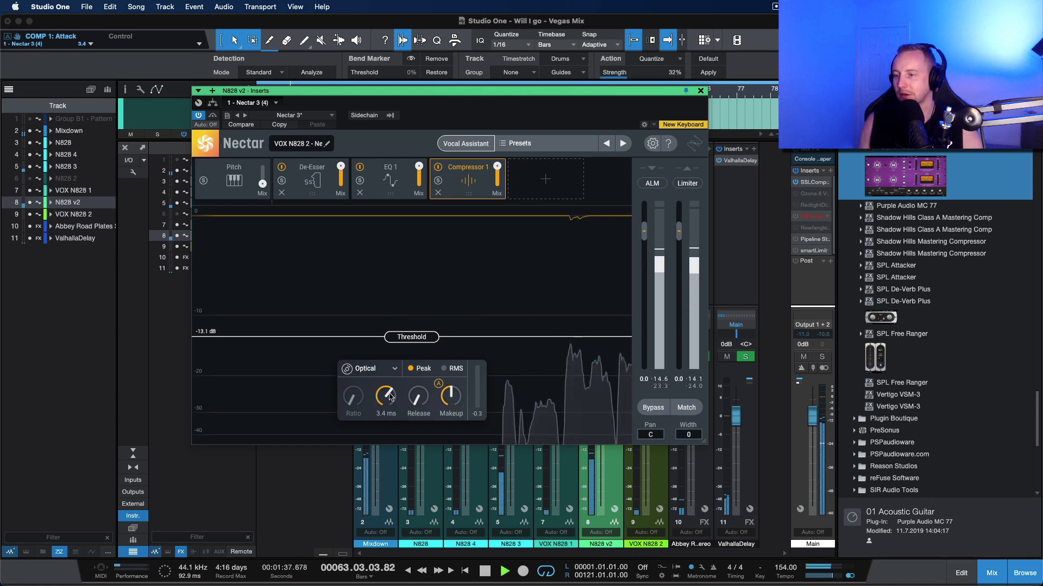
left_click_drag(388, 399, 390, 393)
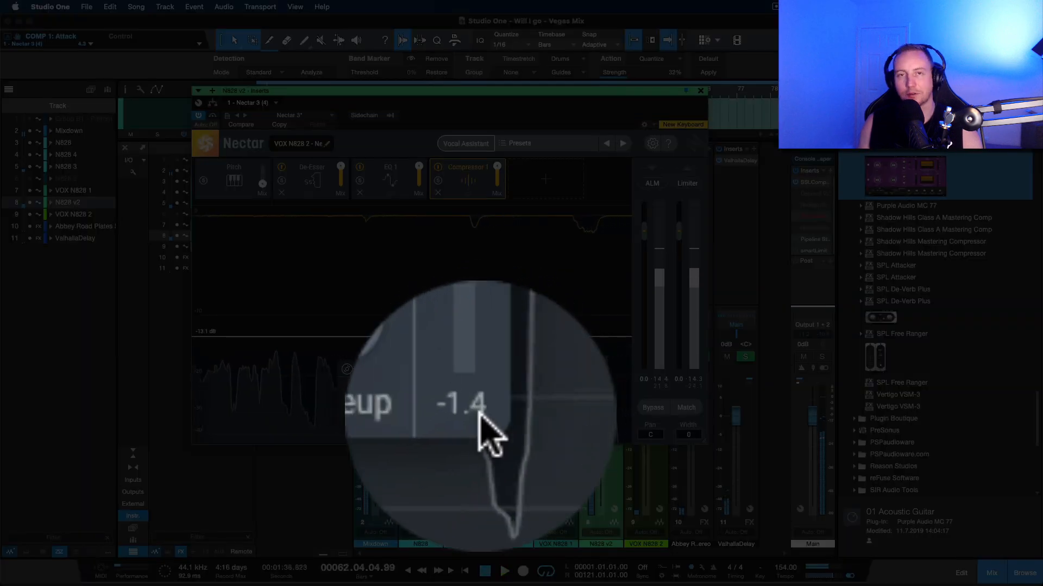
Play the mix and compare the N828 v2 vocal with Nectar bypassed and active.
key("space")
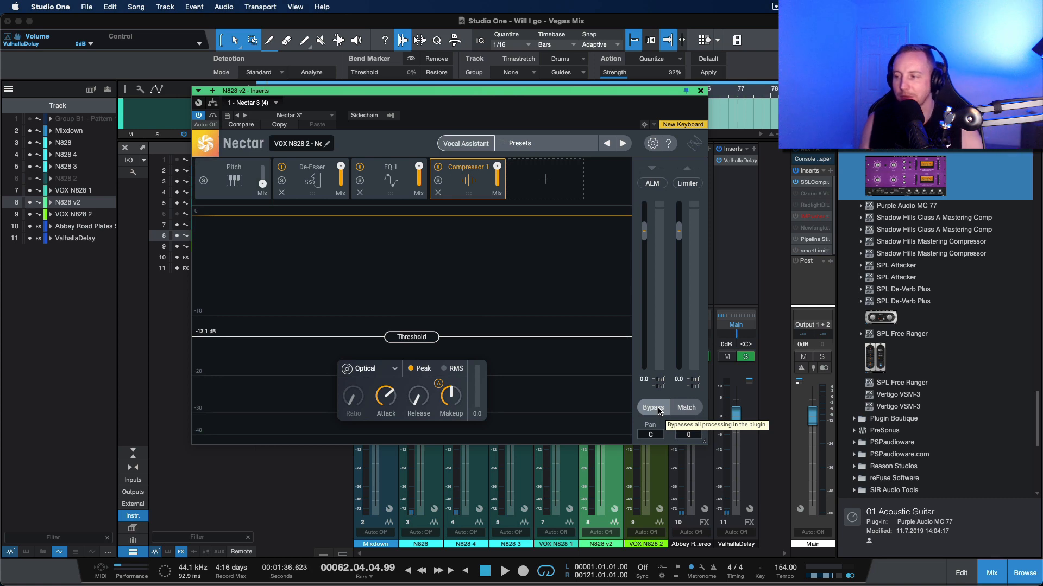
key("space")
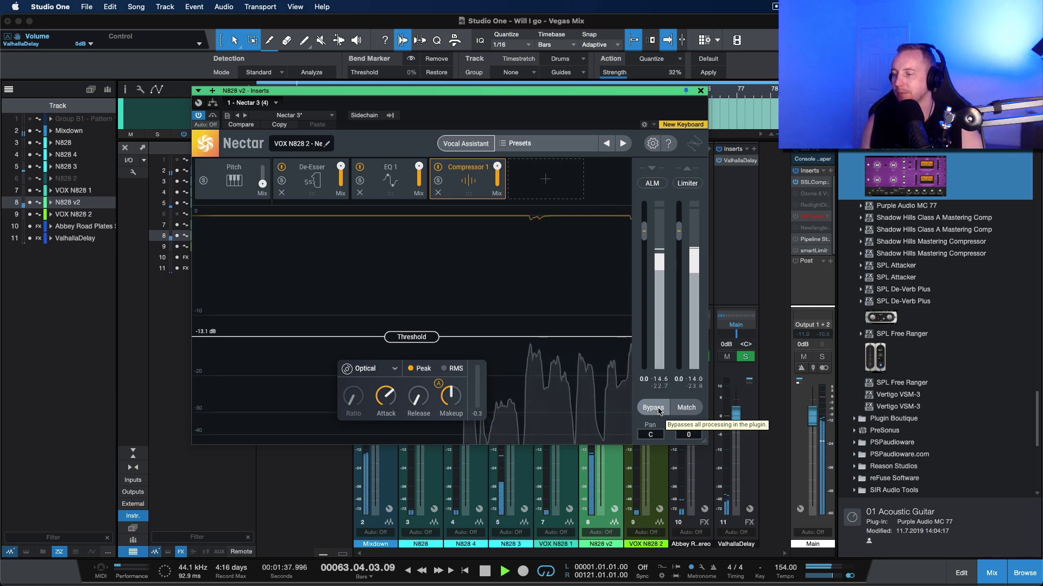
left_click(654, 408)
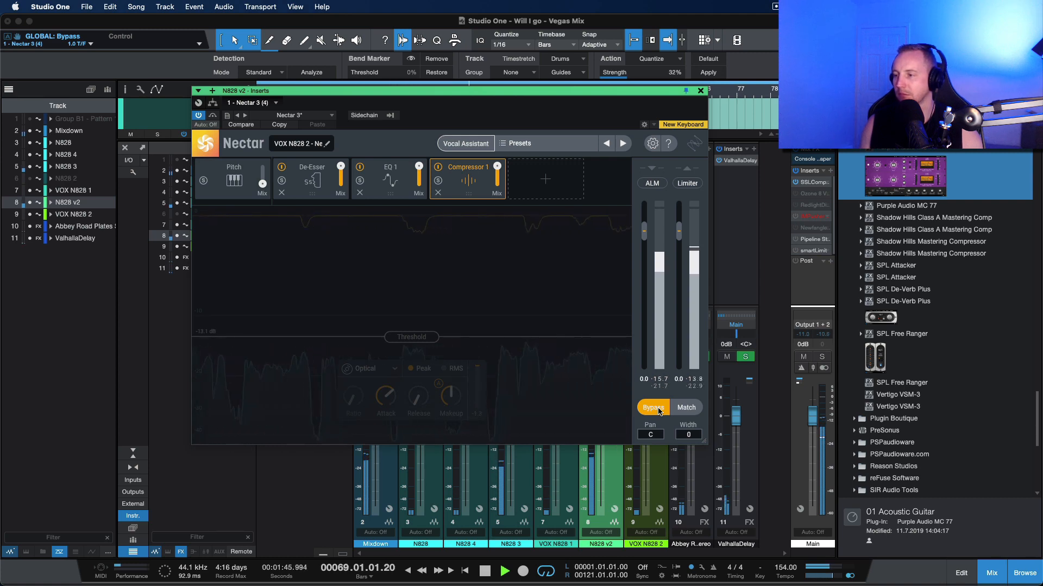
left_click(659, 411)
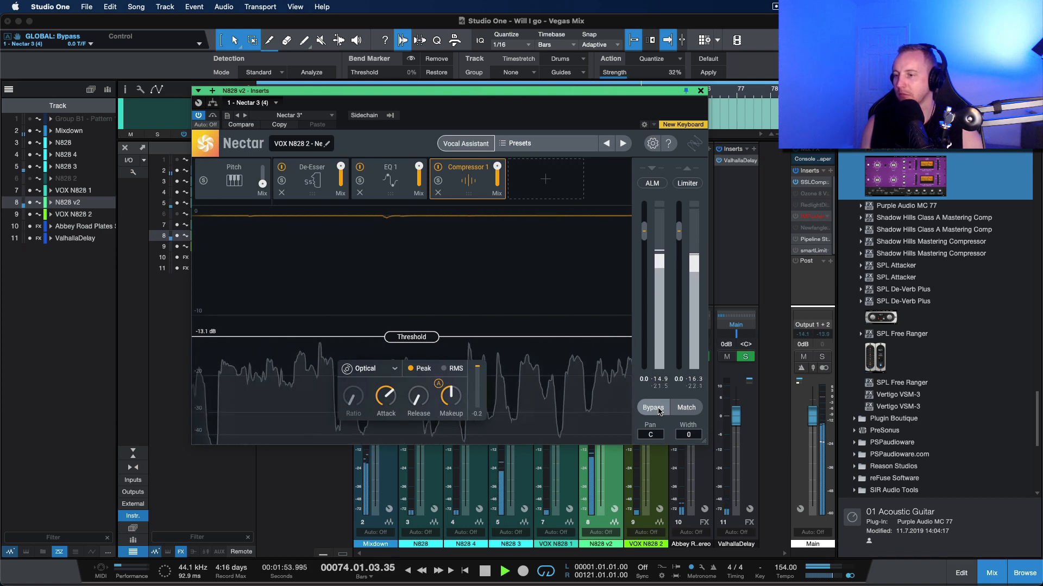
key("space")
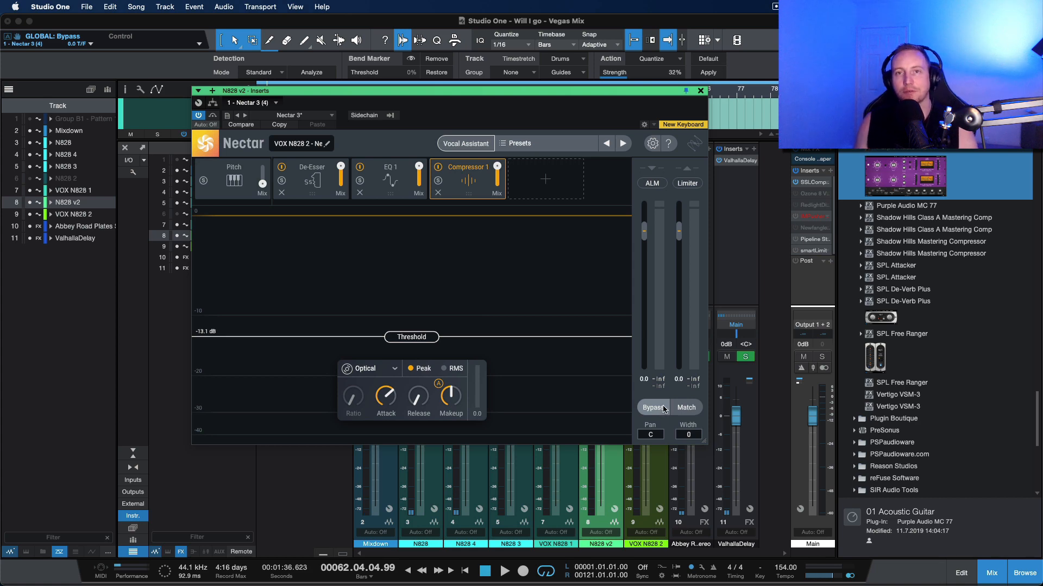
Lower Compressor 1's threshold to -13.2 dB while auditioning the main output in mono, then return it to stereo.
key("space")
left_click(824, 369)
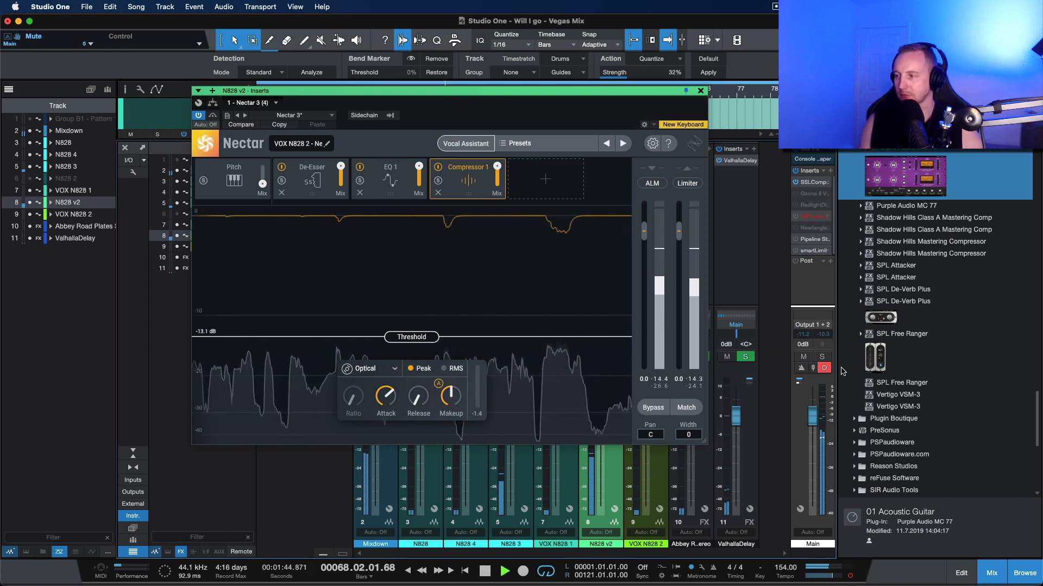
left_click_drag(419, 339, 419, 339)
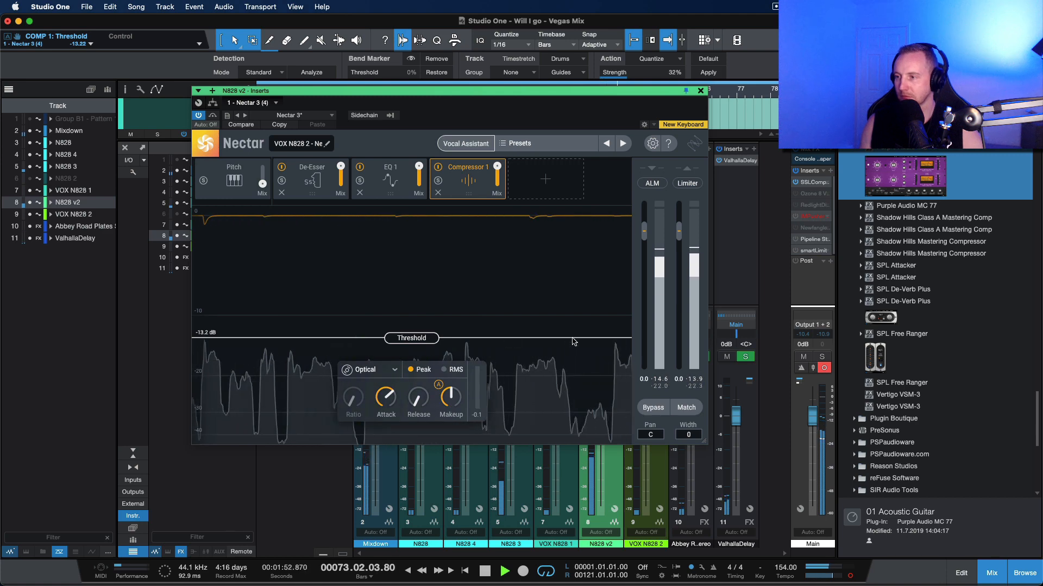
left_click(824, 368)
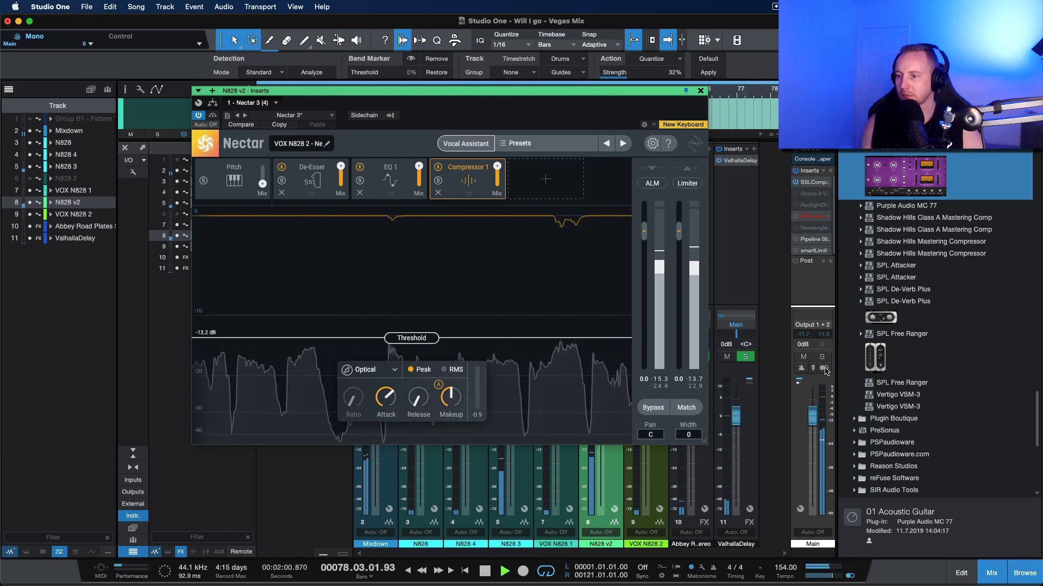
key("space")
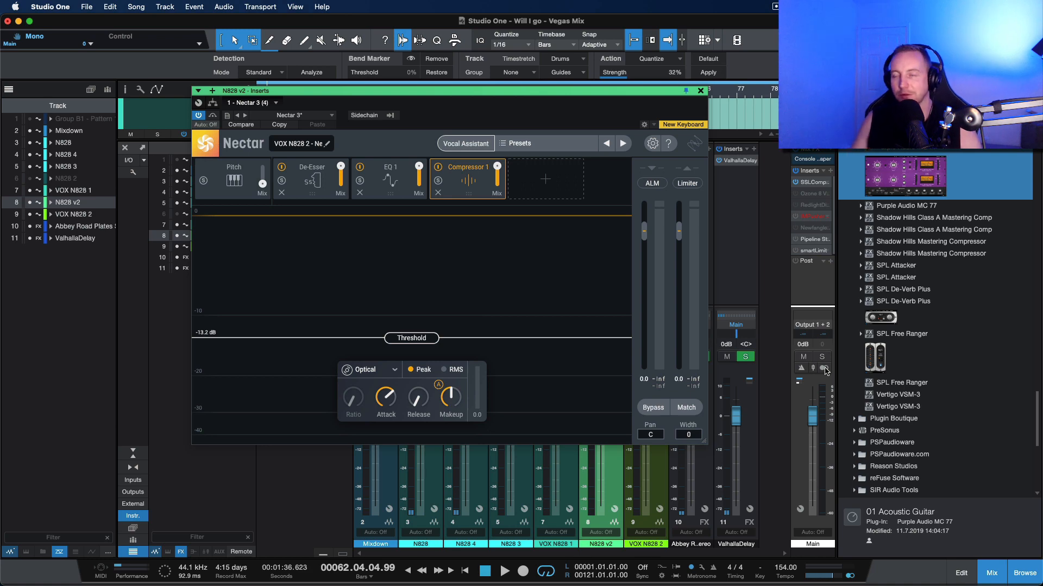
Close Nectar, look over the N828 v2 and Mixdown waveforms in the arrangement, and return to the mixer.
left_click(700, 91)
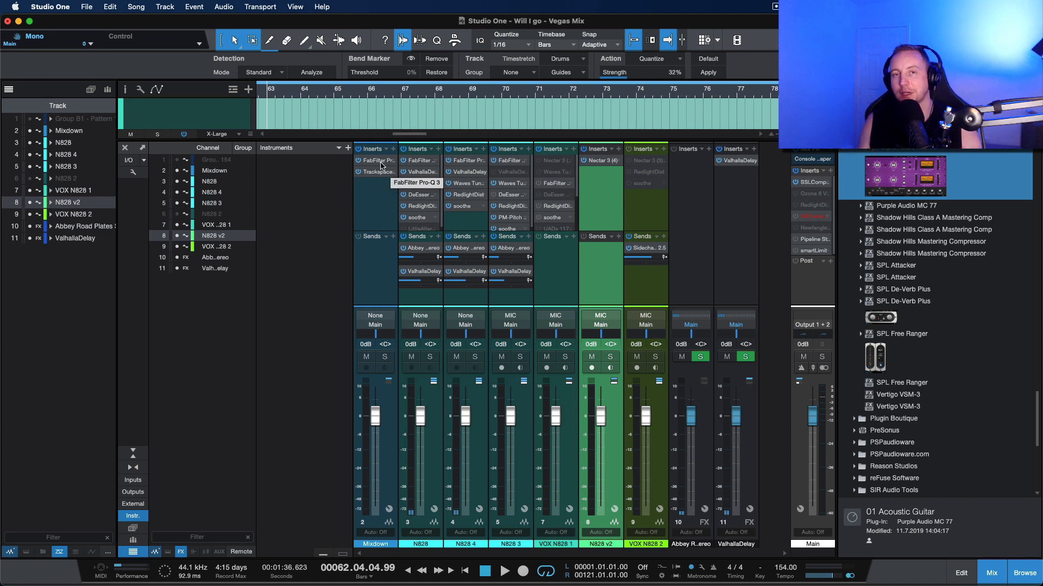
key("F3")
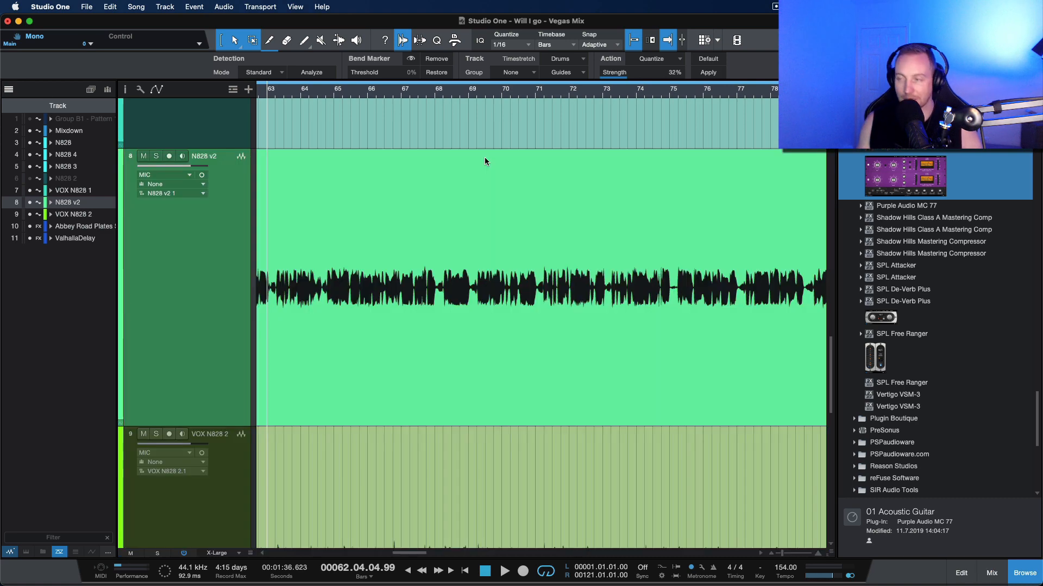
scroll(589, 179, "up", 10)
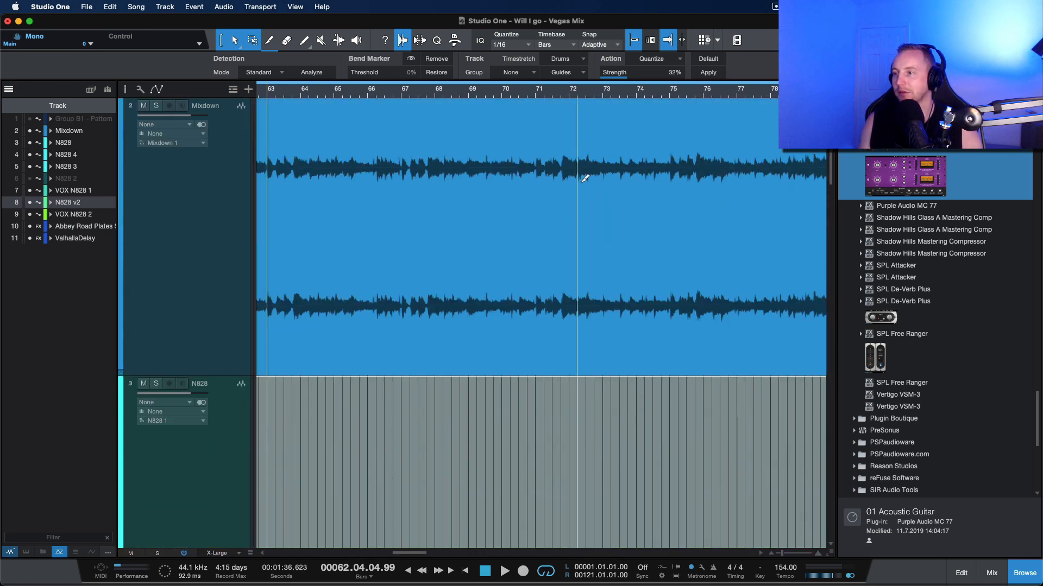
scroll(583, 181, "down", 10)
scroll(573, 200, "down", 8)
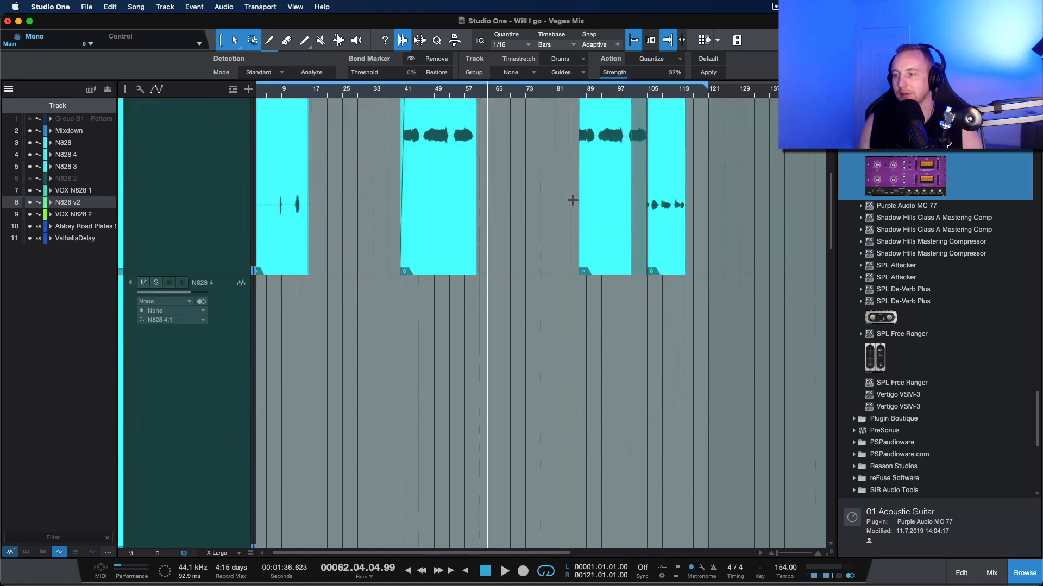
key("F3")
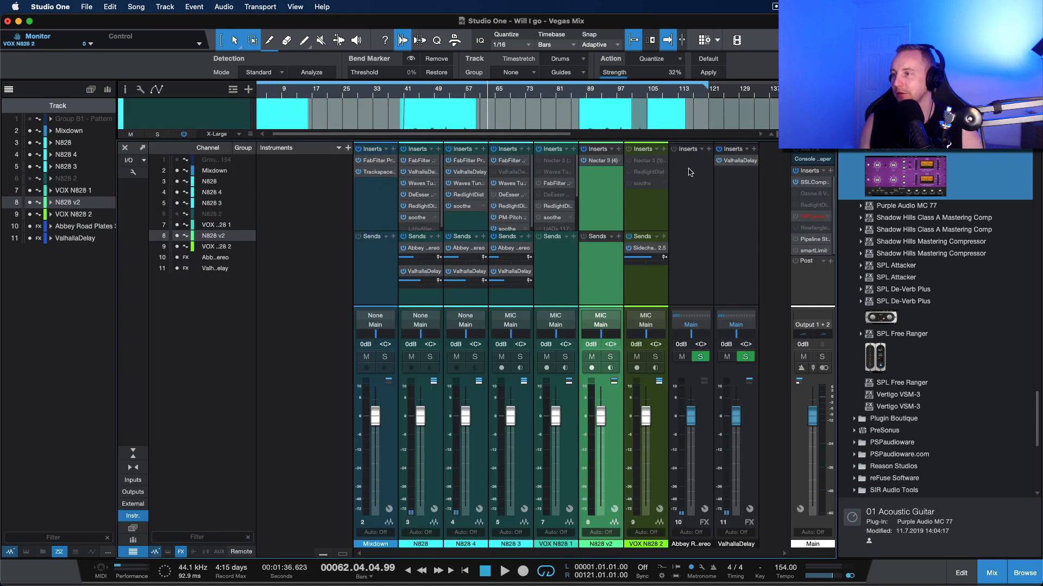
Pull the main output fader down and play the song silently to examine EQ 1 and its band 5 in Nectar on N828 v2.
left_click_drag(813, 417, 812, 508)
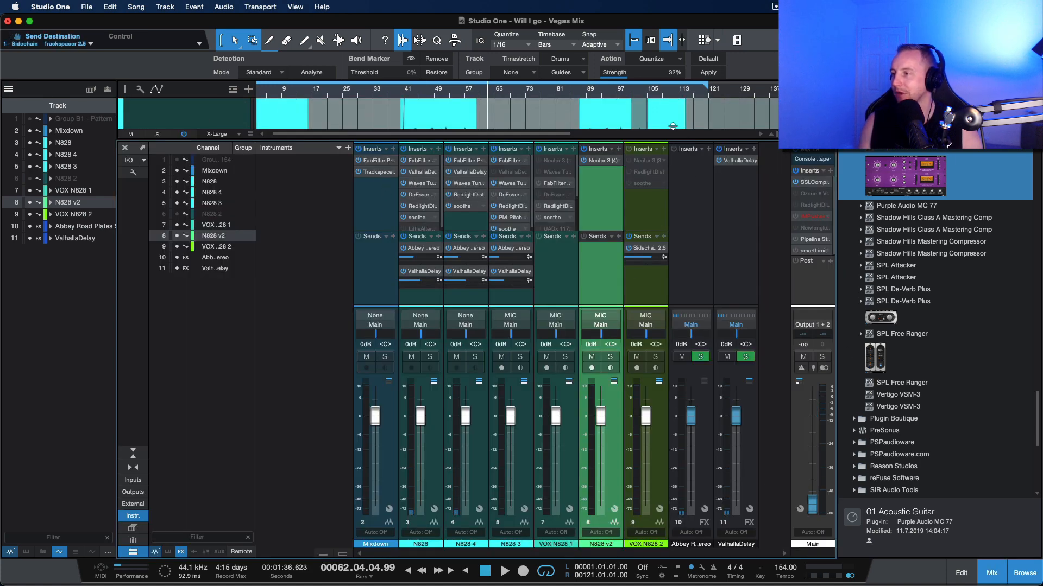
left_click(609, 162)
key("space")
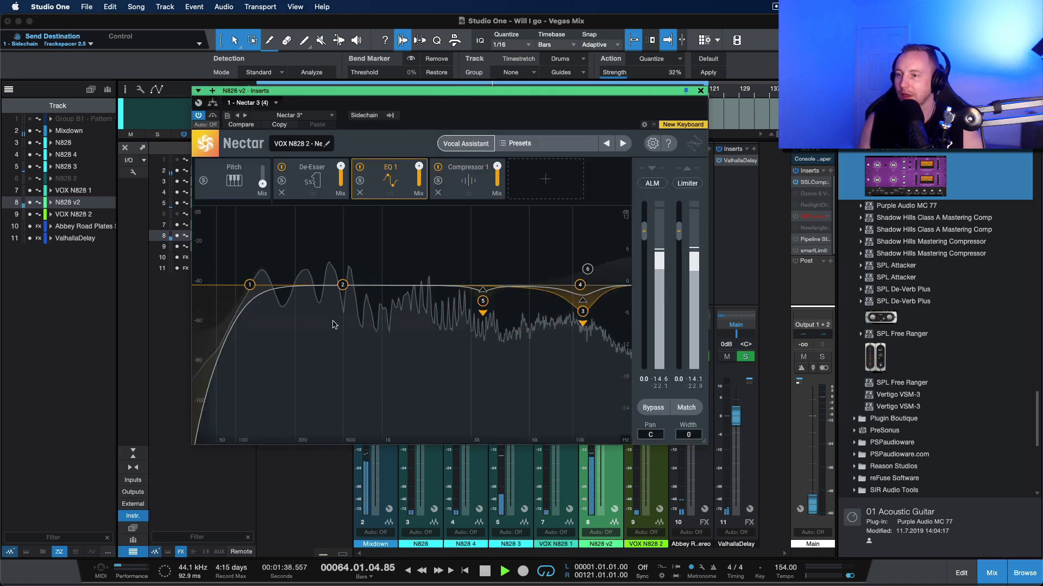
left_click(483, 302)
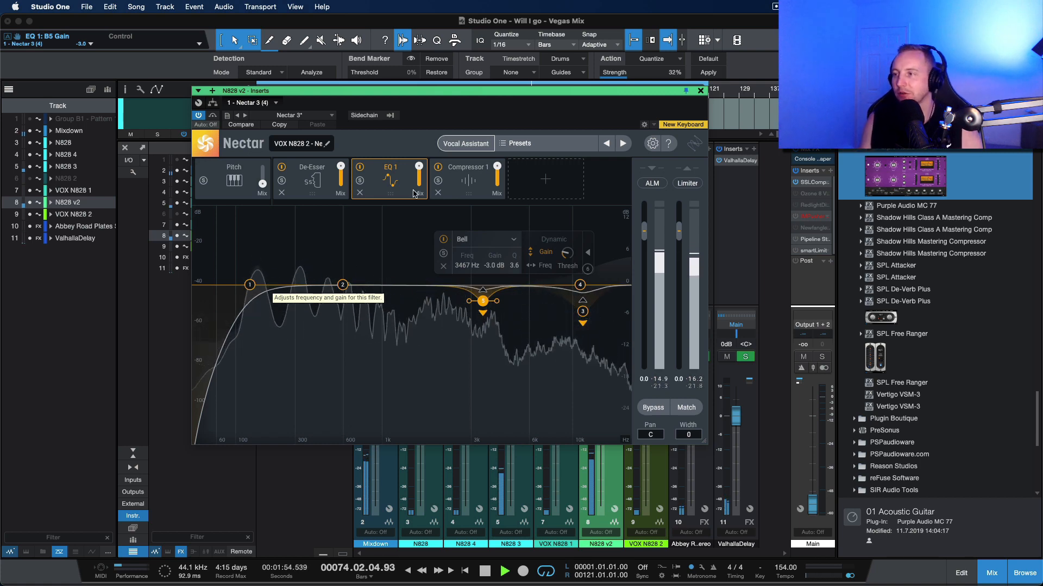
key("space")
left_click(700, 92)
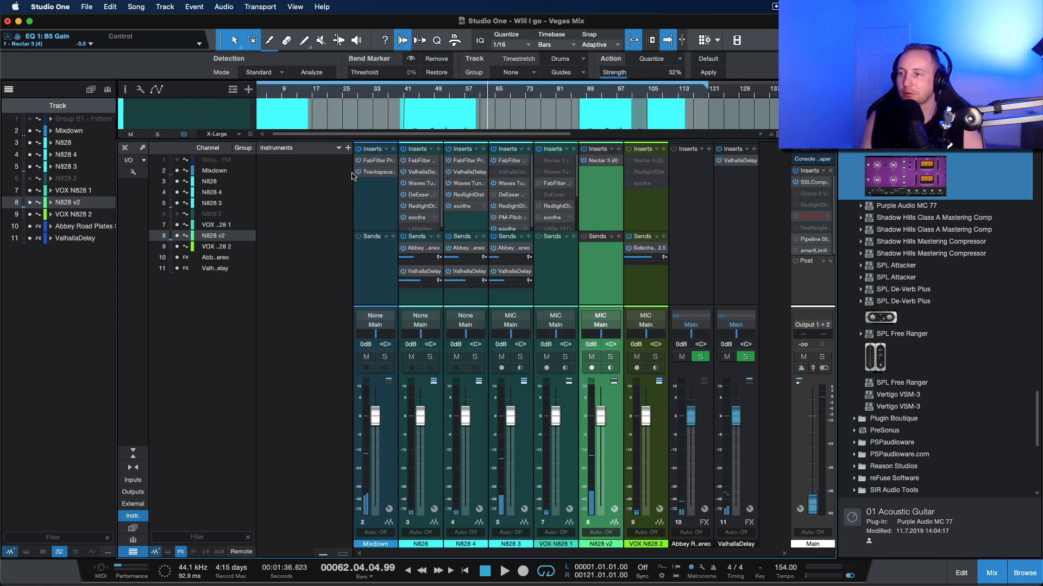
Open FabFilter Pro-Q 3 on the Mixdown channel and examine its dynamic cut and the mid-only high-frequency band.
left_click(369, 161)
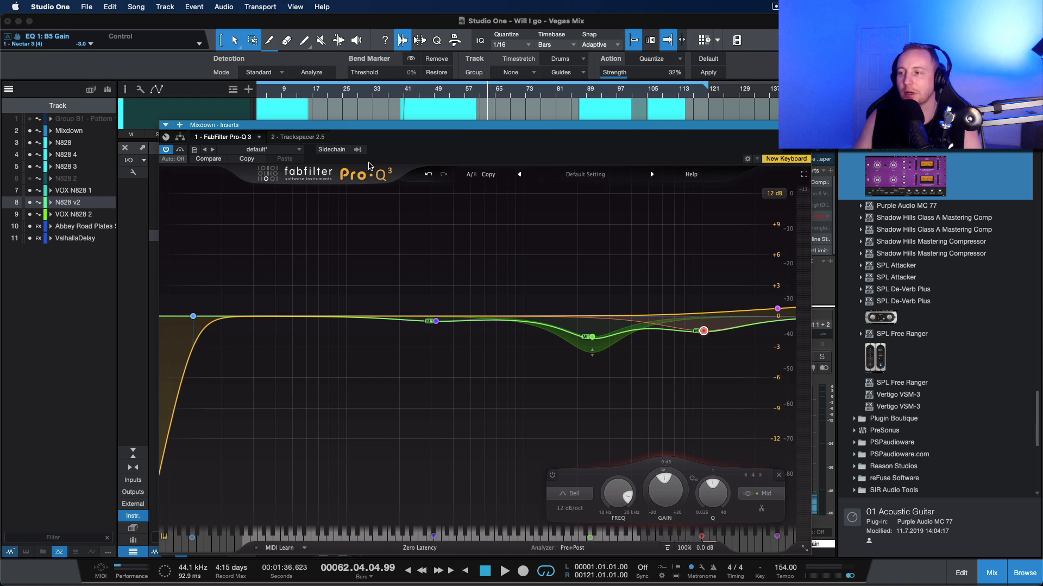
mouse_move(594, 336)
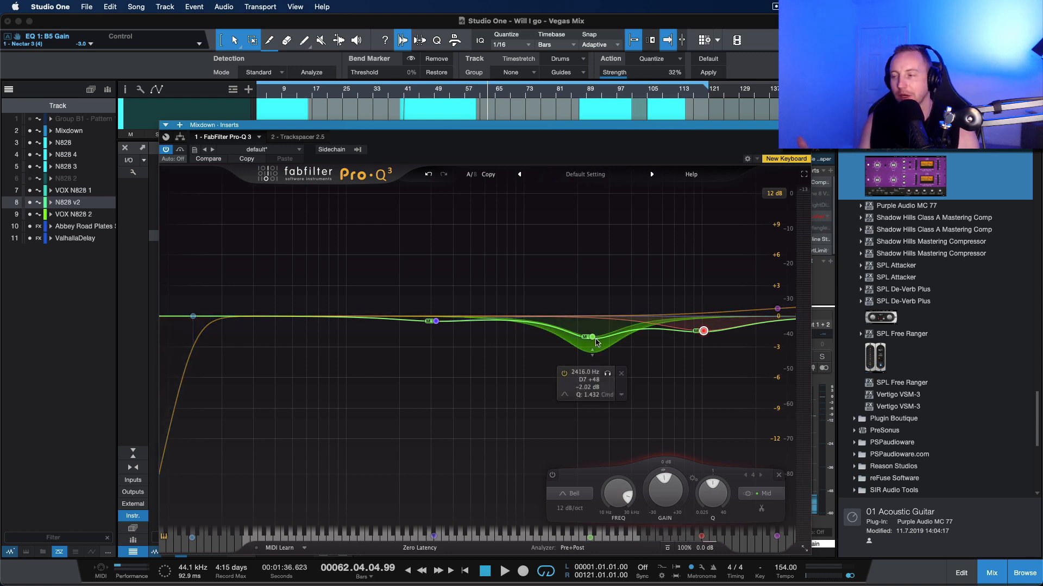
mouse_move(698, 332)
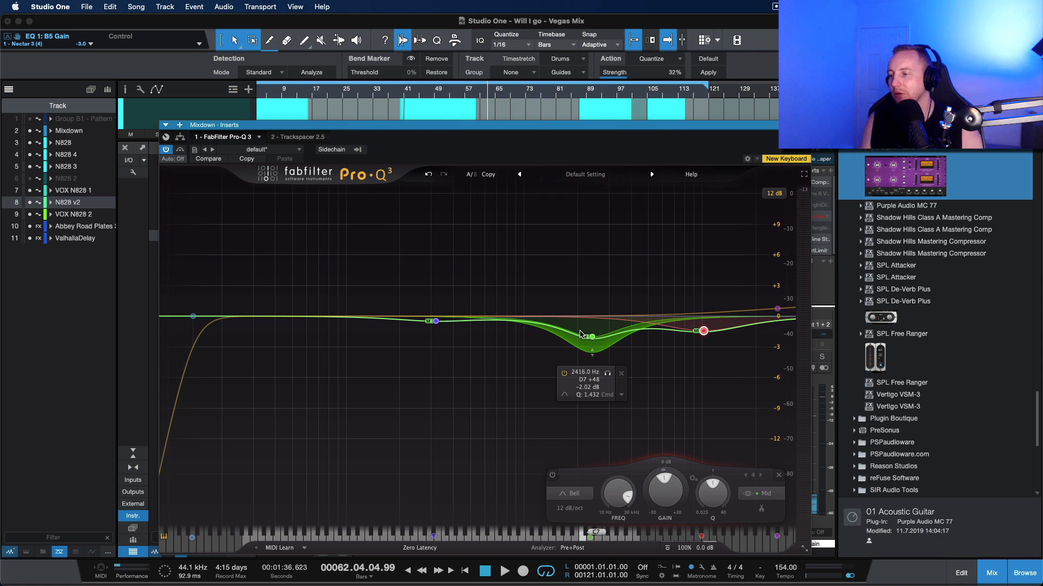
left_click(766, 494)
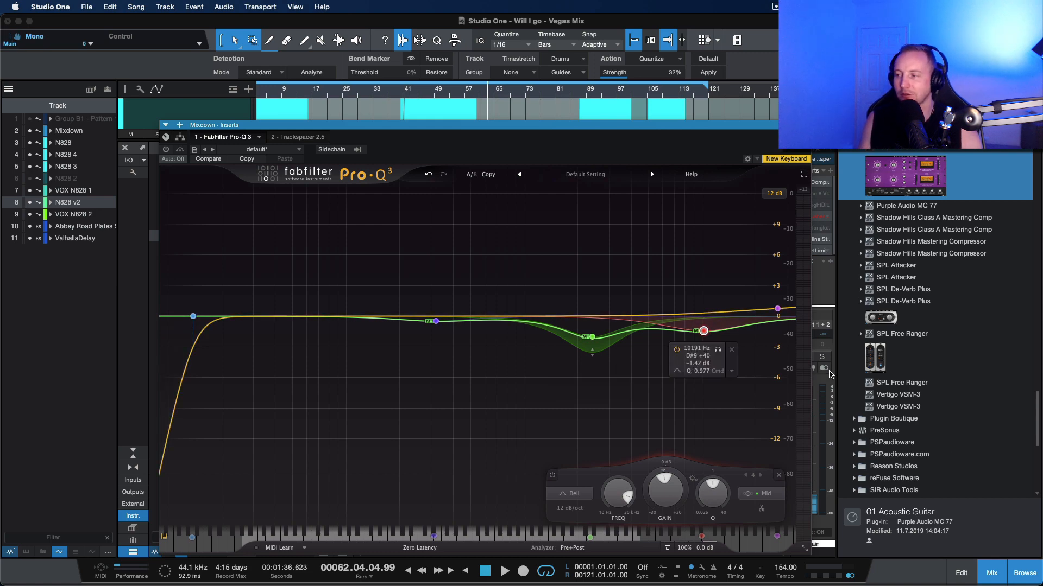
Restore the main output level and compare the mono mix with the Mixdown's Pro-Q 3 bypassed and active, leaving the EQ enabled.
left_click(829, 352)
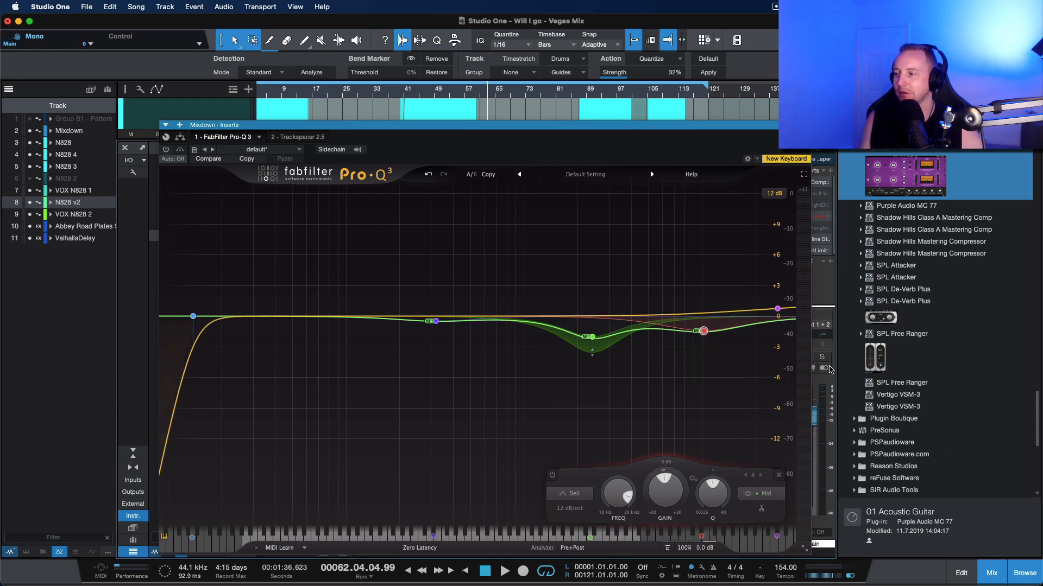
key("space")
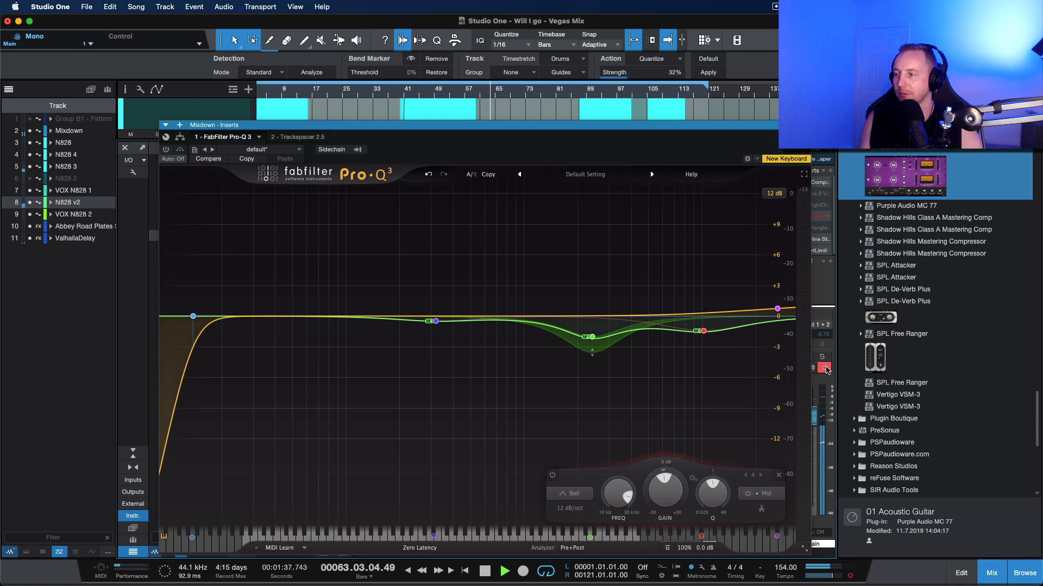
left_click(166, 150)
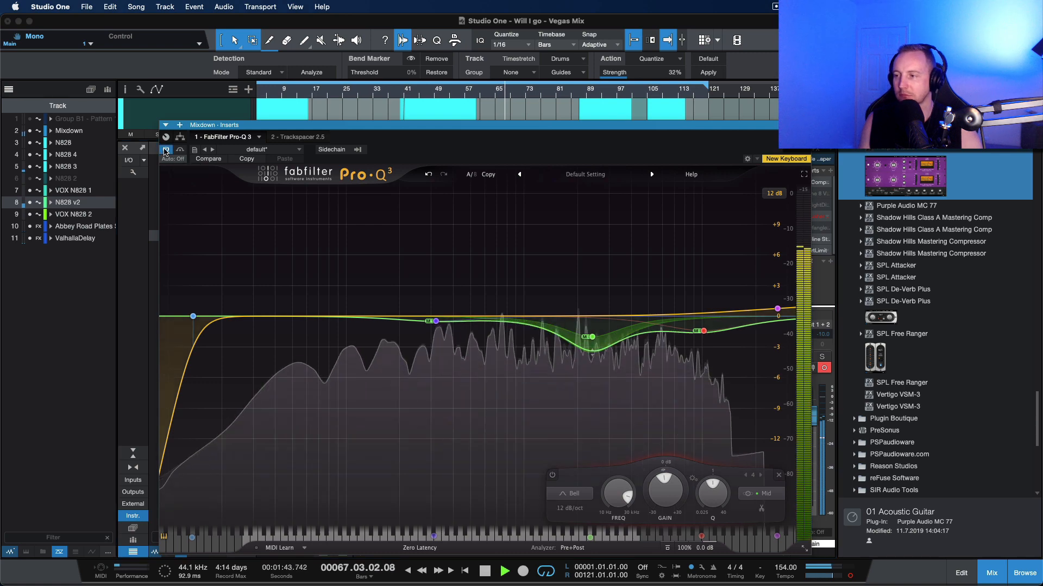
key("KP_Subtract")
key("KP_Subtract")
key("KP_Subtract")
key("KP_Subtract")
key("KP_Subtract")
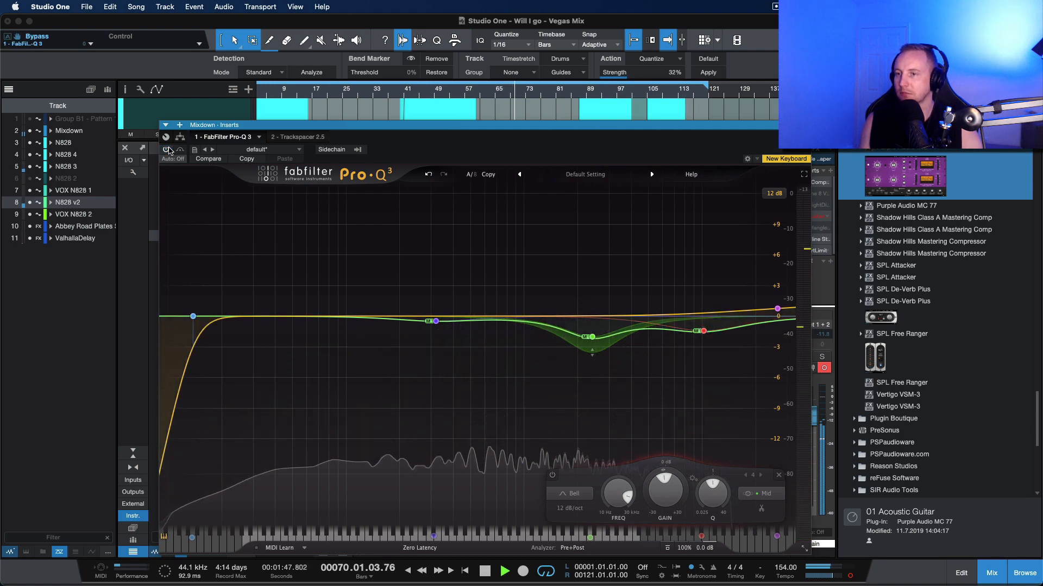
key("space")
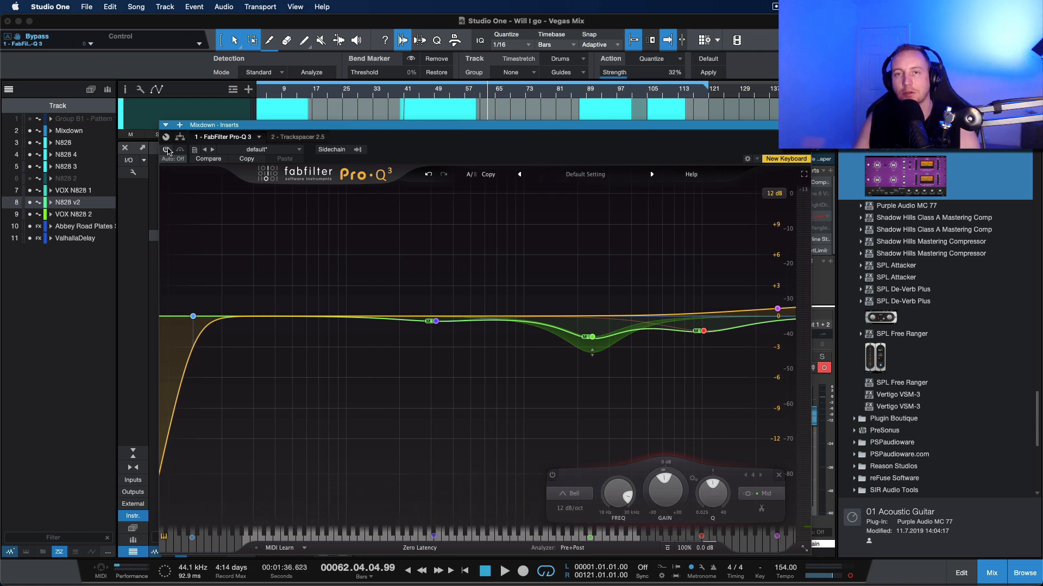
left_click(166, 150)
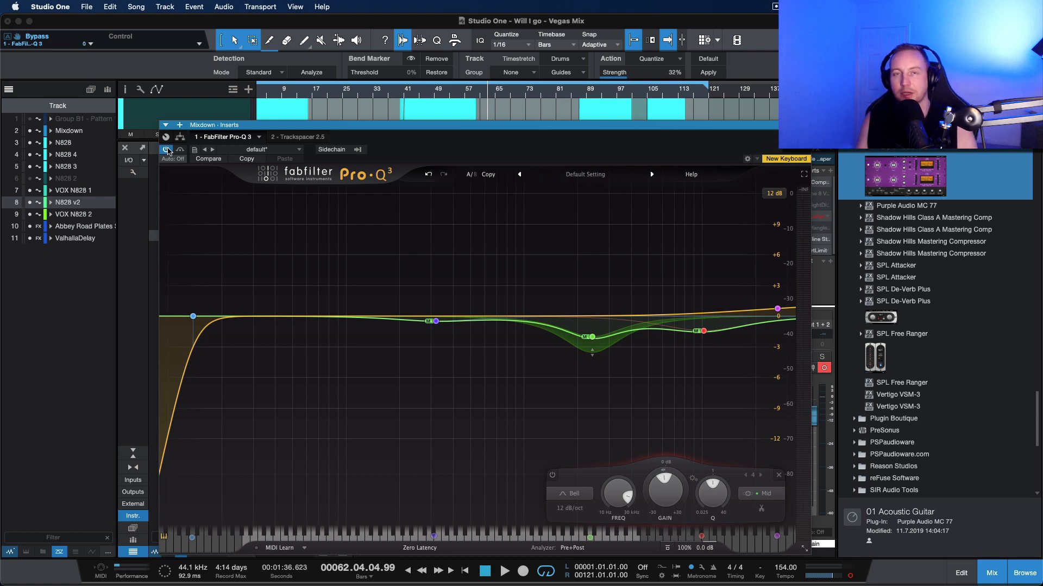
Inspect the 2416 Hz band's dynamics options and the low-mid cut in the Mixdown's Pro-Q 3, and close the plug-in.
left_click(592, 338)
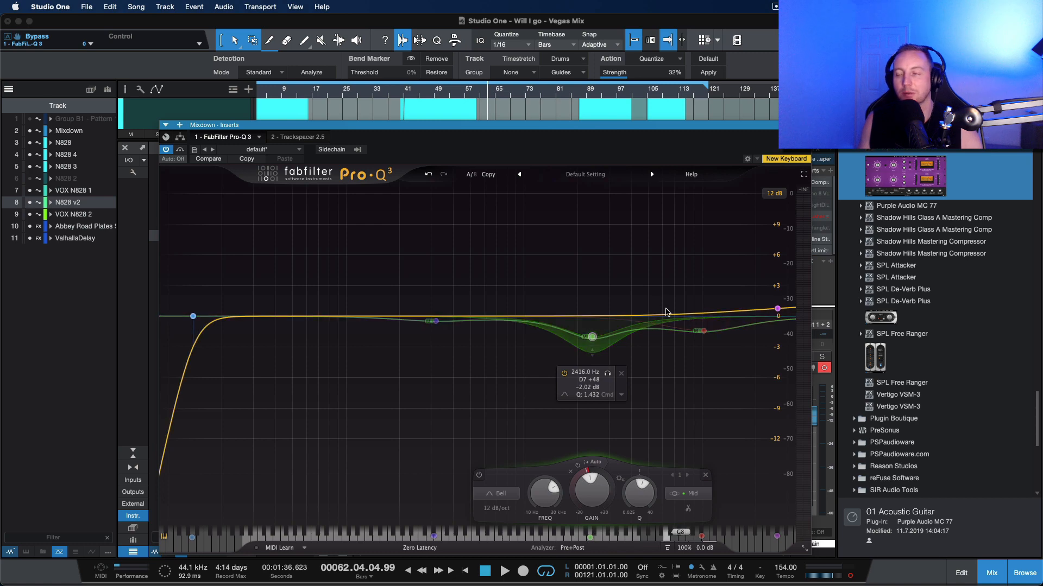
left_click(607, 373)
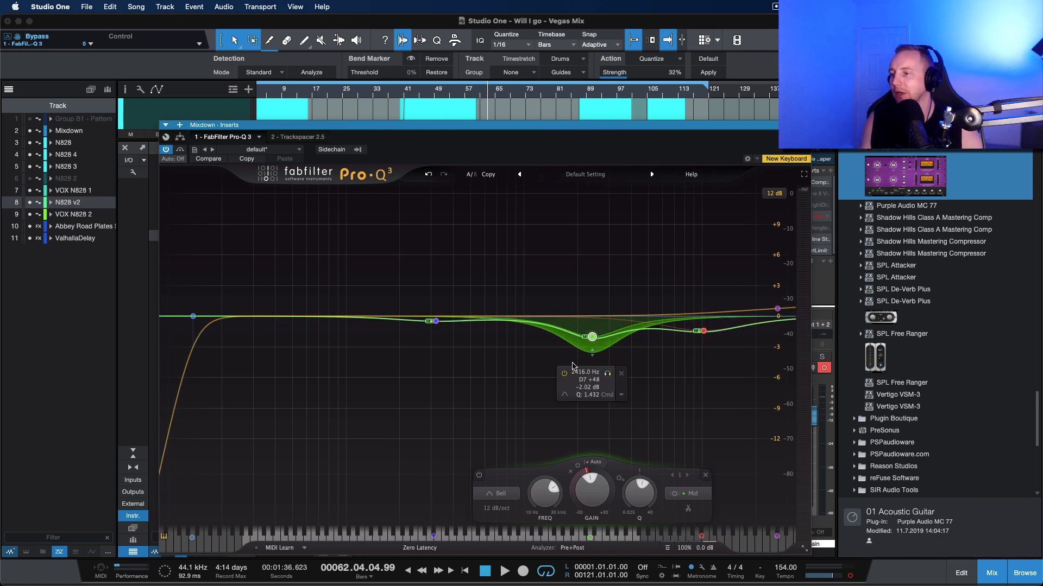
left_click(621, 395)
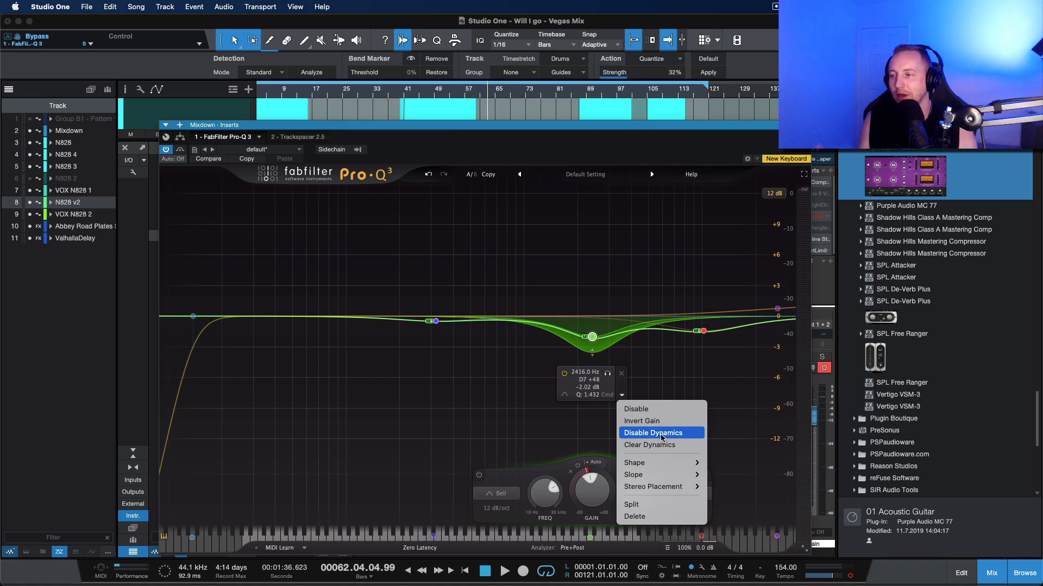
left_click(431, 389)
mouse_move(433, 321)
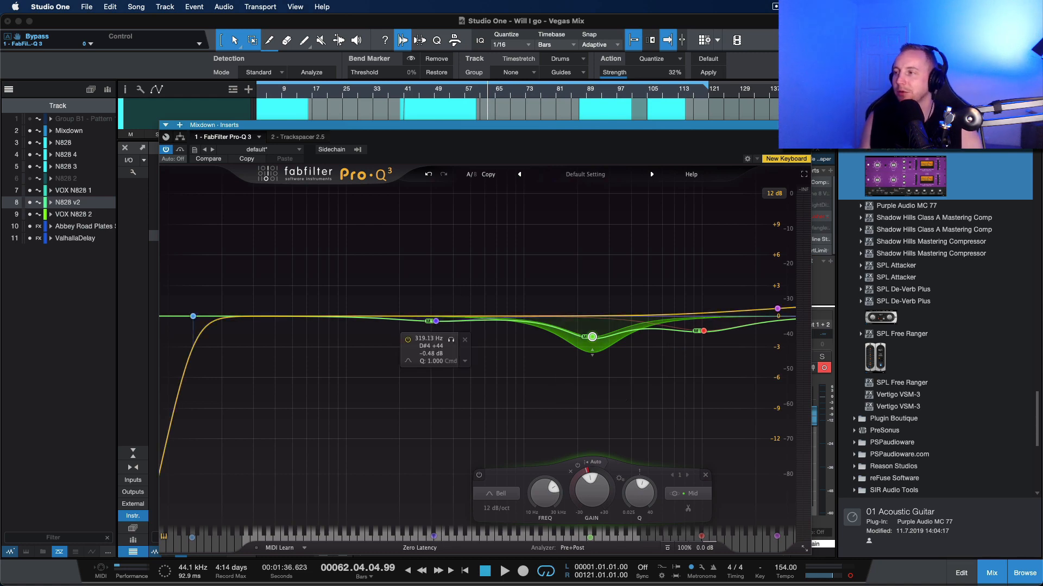
left_click(804, 125)
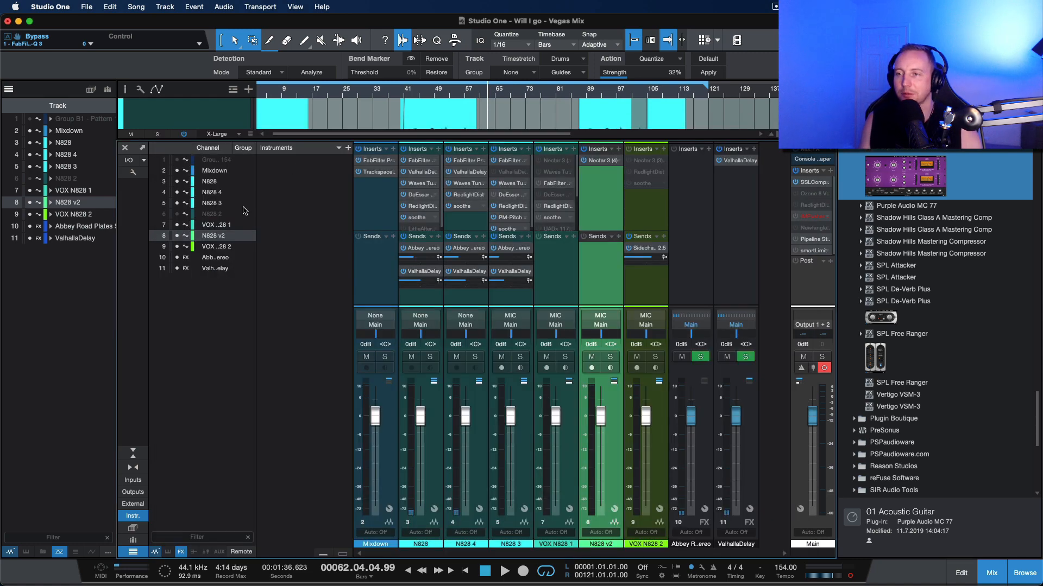
Open Trackspacer 2.5 on the Mixdown channel and switch from its Advanced Panel to the main display.
left_click(380, 172)
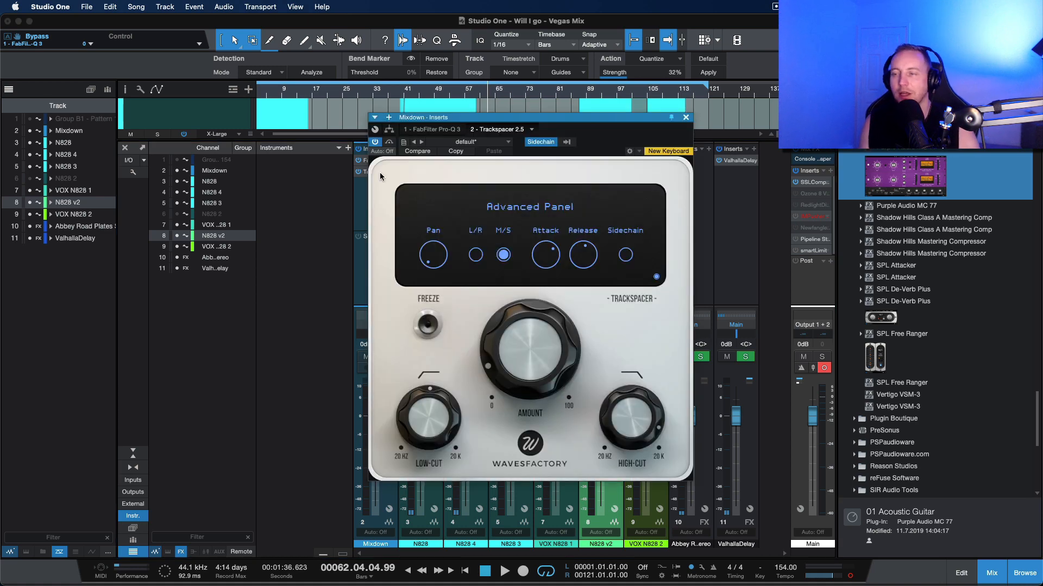
left_click(656, 277)
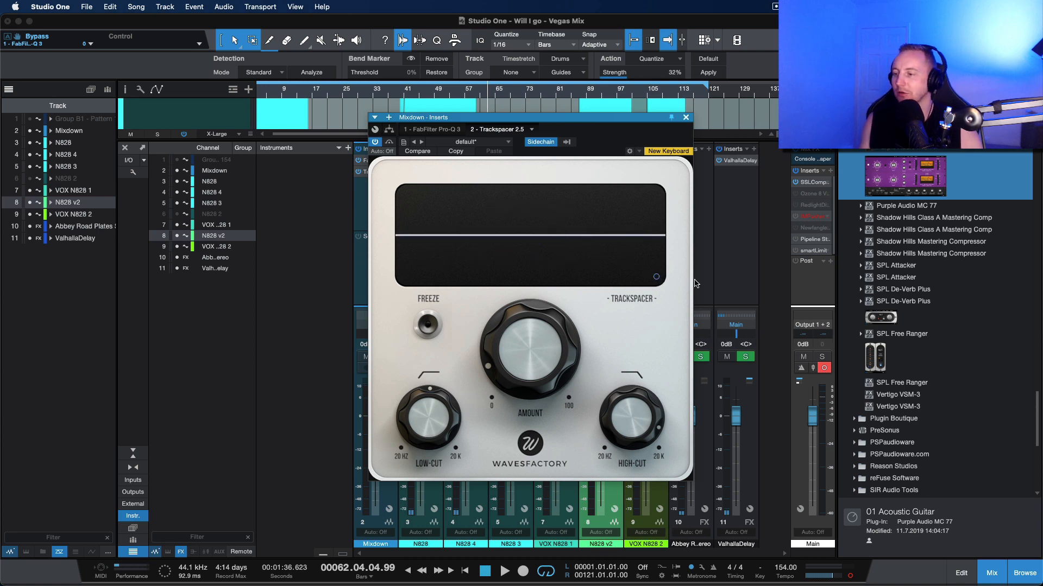
Pull the main output fader all the way down, start playback and move the Trackspacer window off the first mixer channels.
mouse_move(440, 400)
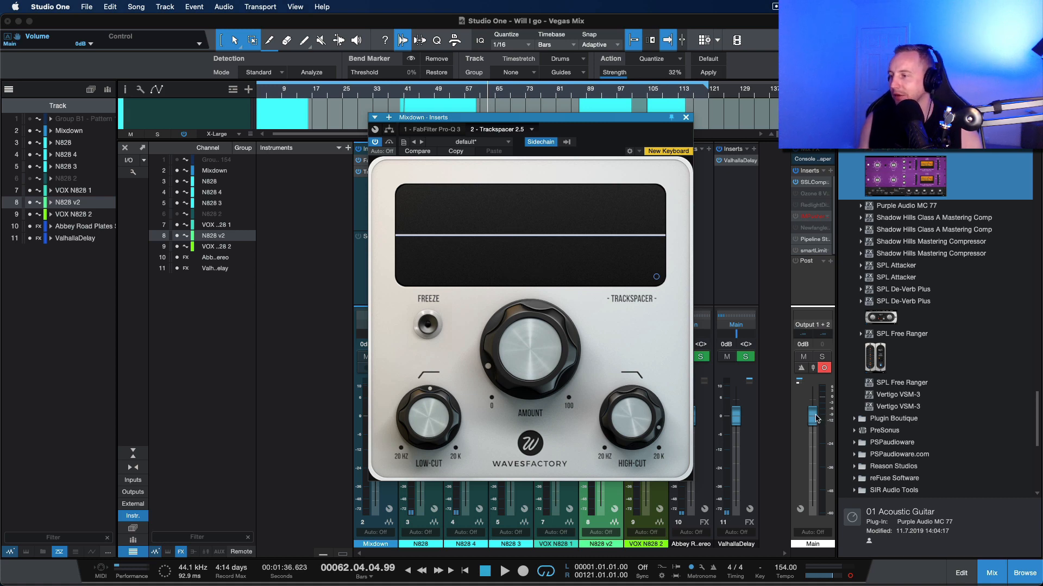
left_click_drag(818, 419, 814, 508)
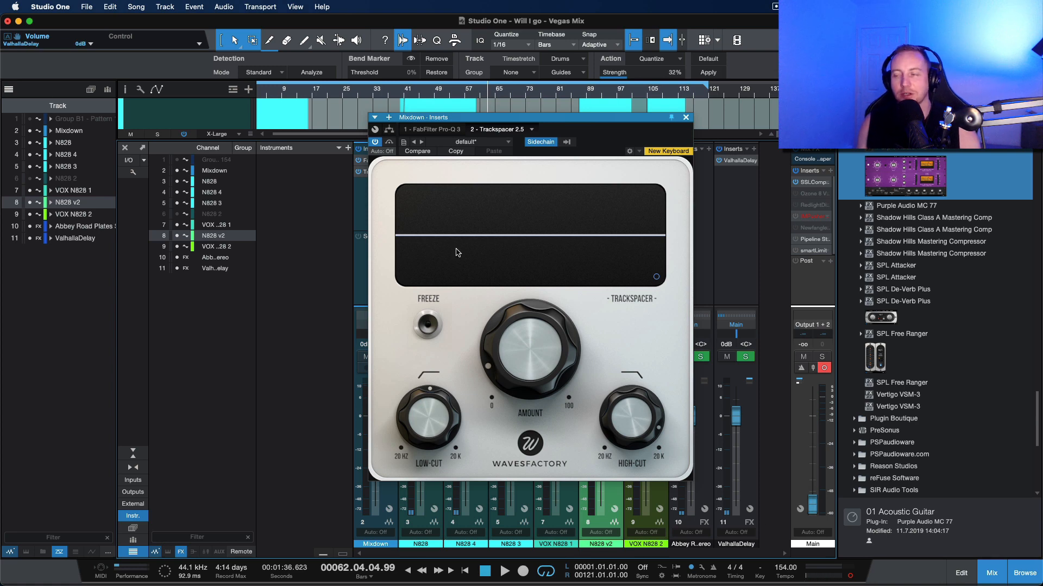
key("space")
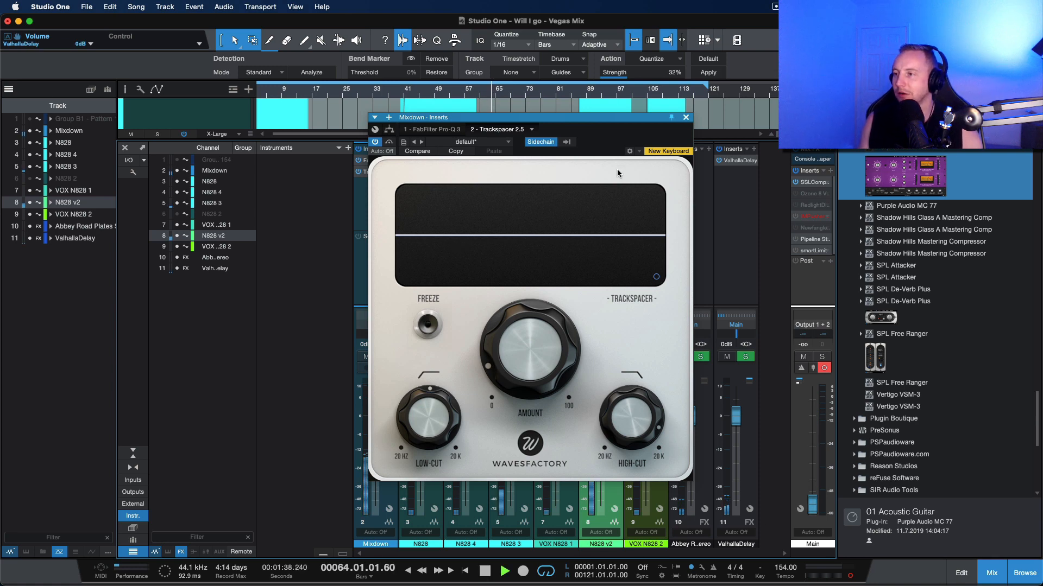
left_click_drag(631, 115, 787, 126)
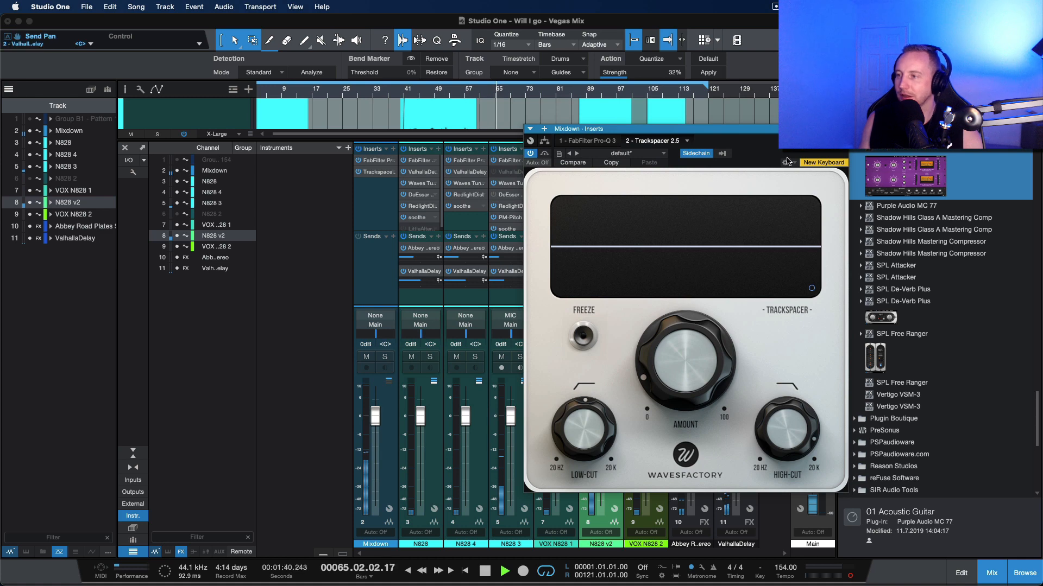
Add N828 v2 and VOX N828 1 as sidechain sources for the Mixdown's Trackspacer and show its main display.
left_click(813, 290)
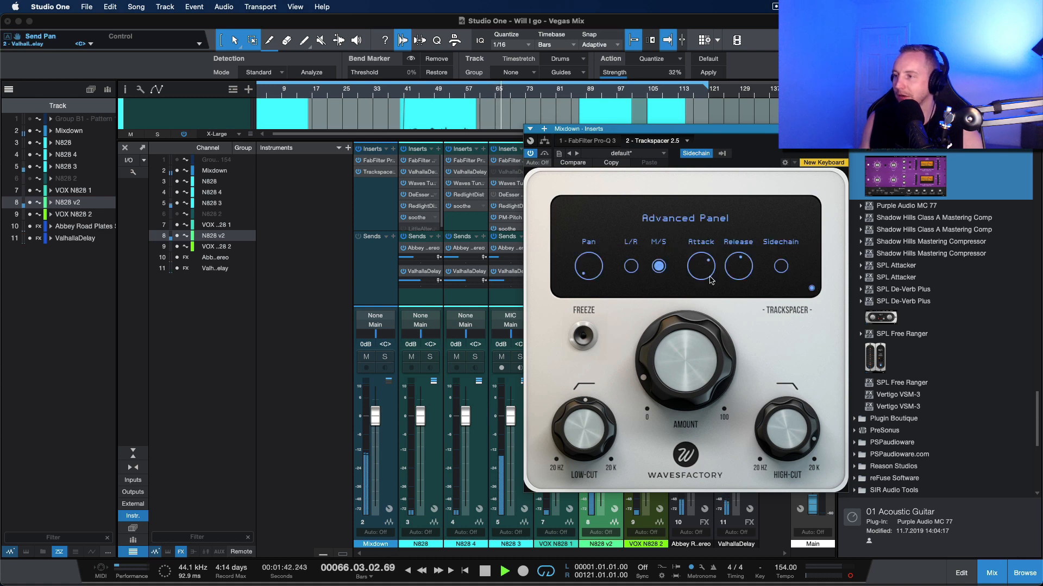
left_click(722, 153)
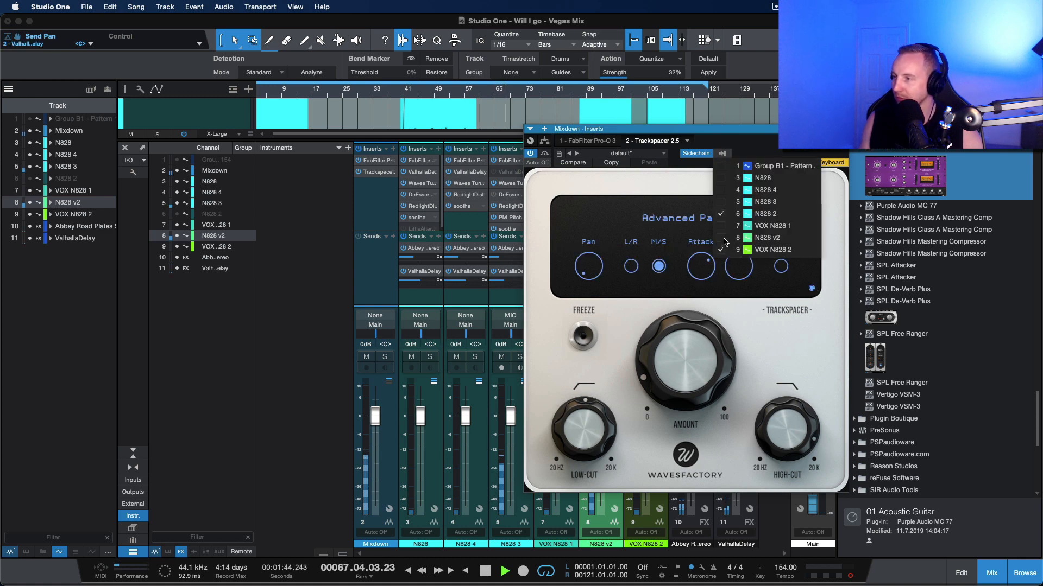
left_click(724, 238)
left_click(722, 226)
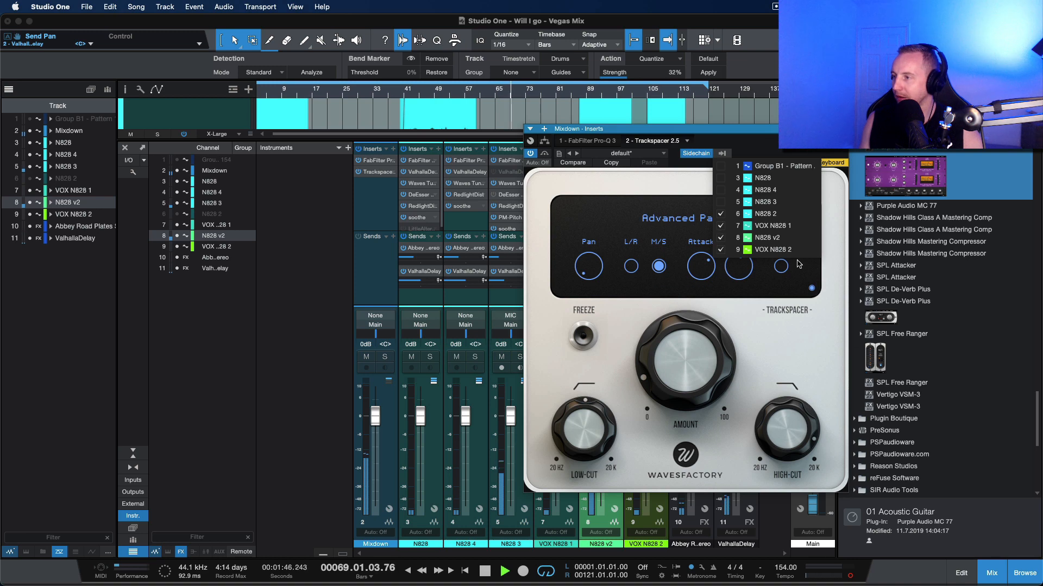
left_click(813, 289)
left_click(813, 289)
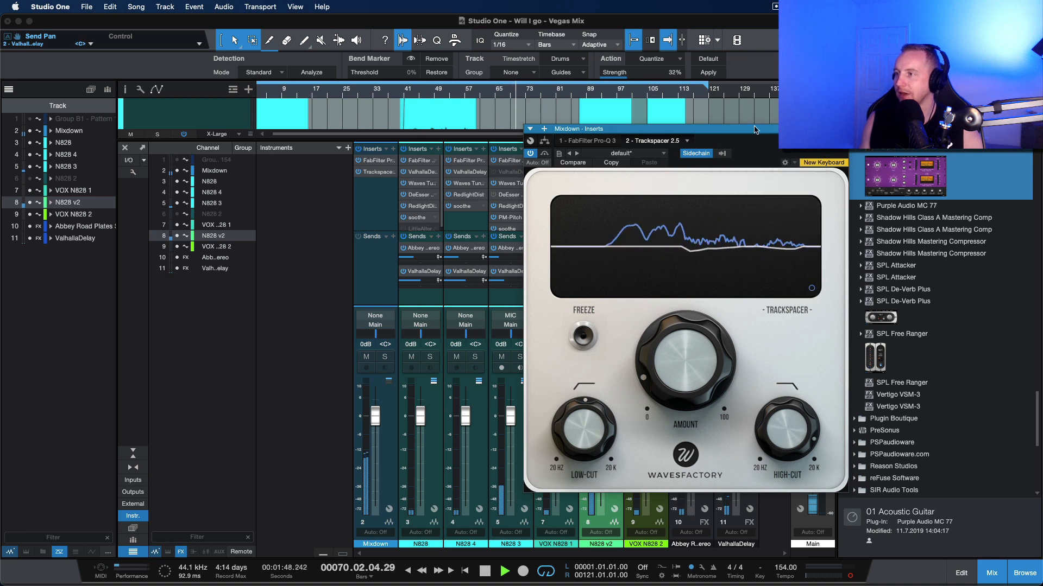
Watch Trackspacer's ducking curve on the Mixdown during playback and examine its low-cut and high-cut range.
left_click_drag(679, 130, 467, 105)
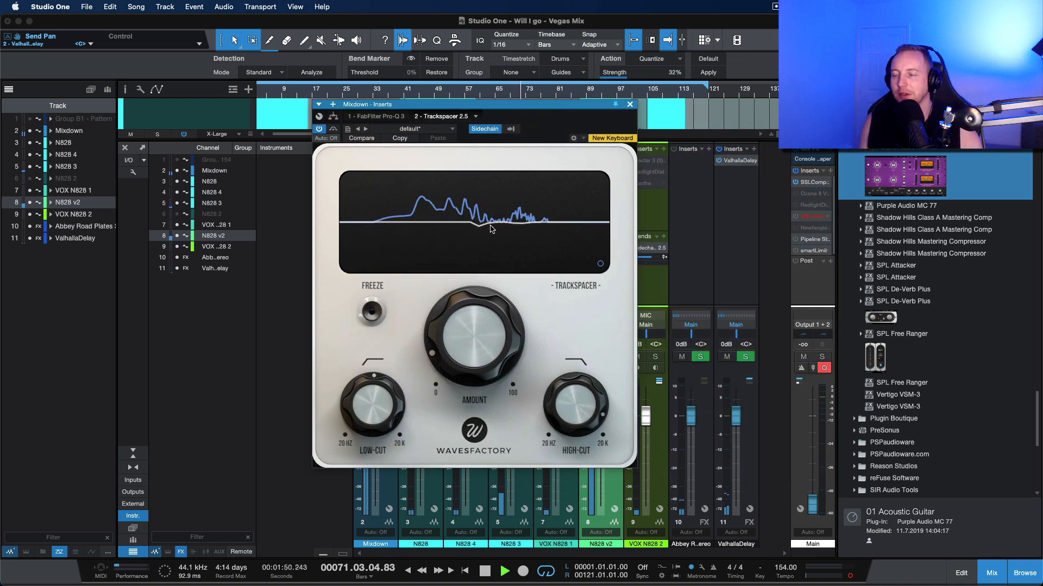
mouse_move(371, 383)
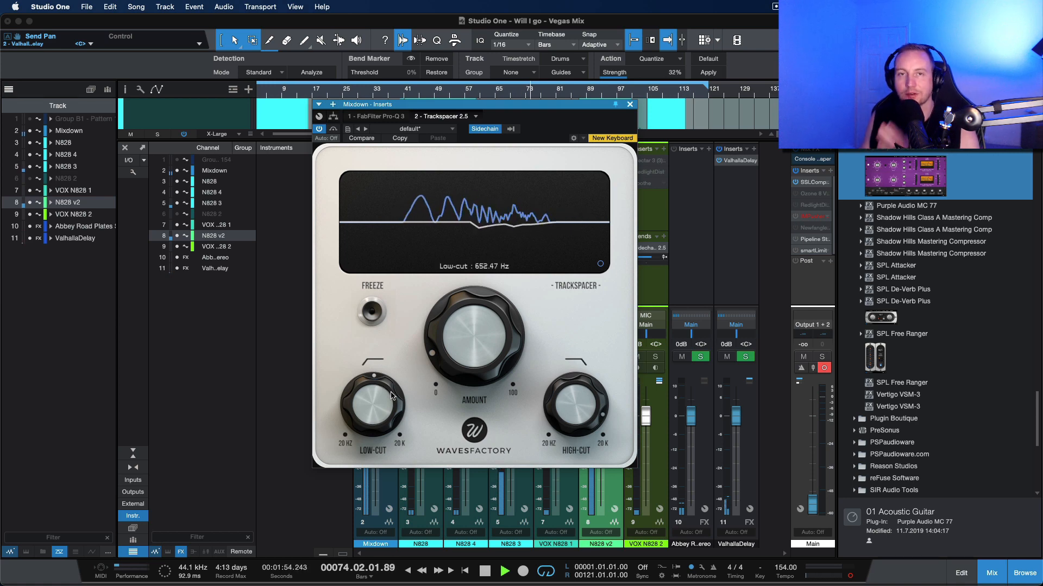
mouse_move(594, 399)
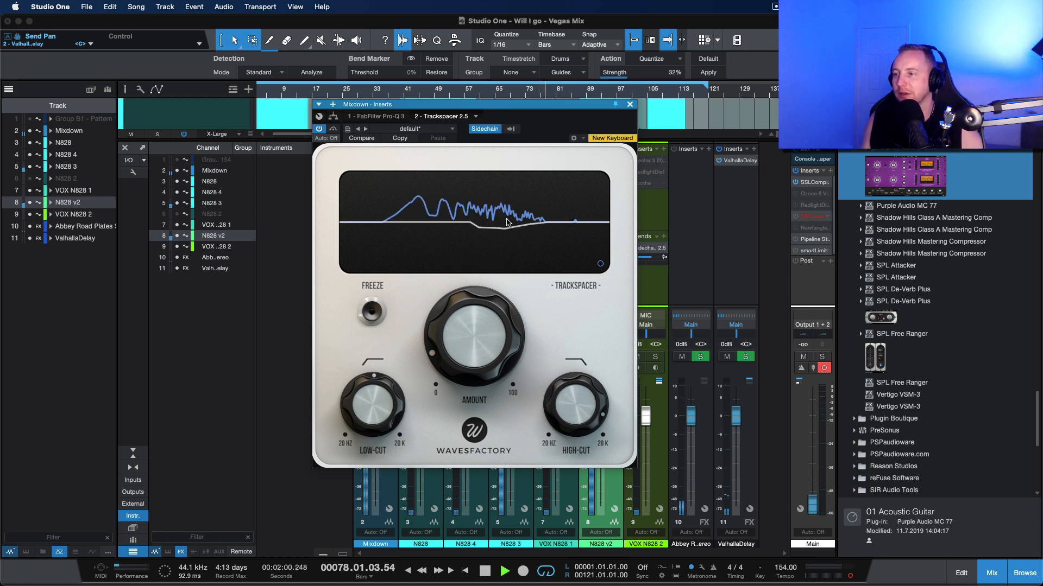
Try Trackspacer's mid/side pan positions and its L/R stereo mode in the Advanced Panel, ending fully on mid in M/S mode.
left_click(600, 263)
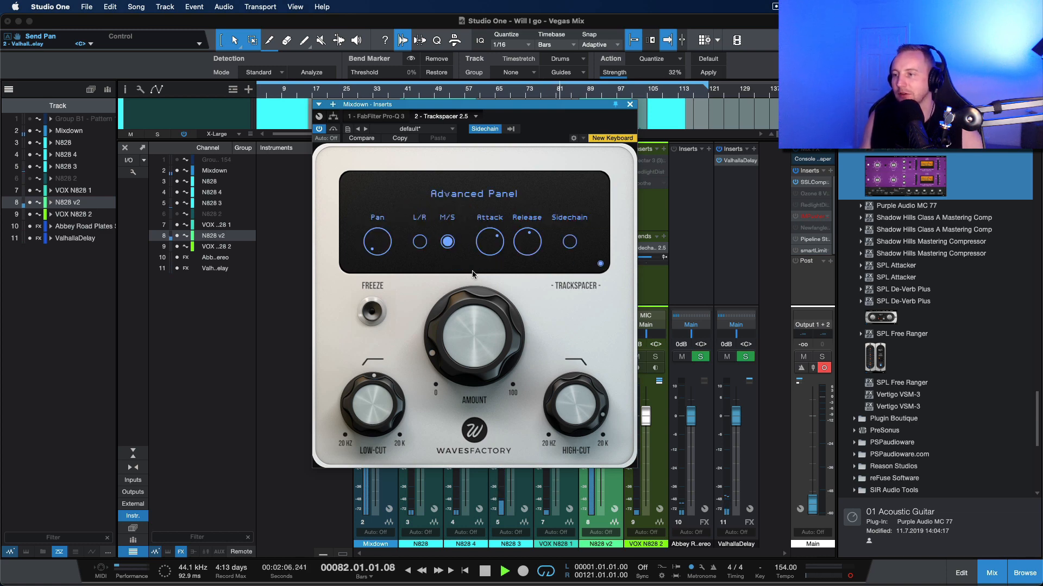
mouse_move(382, 247)
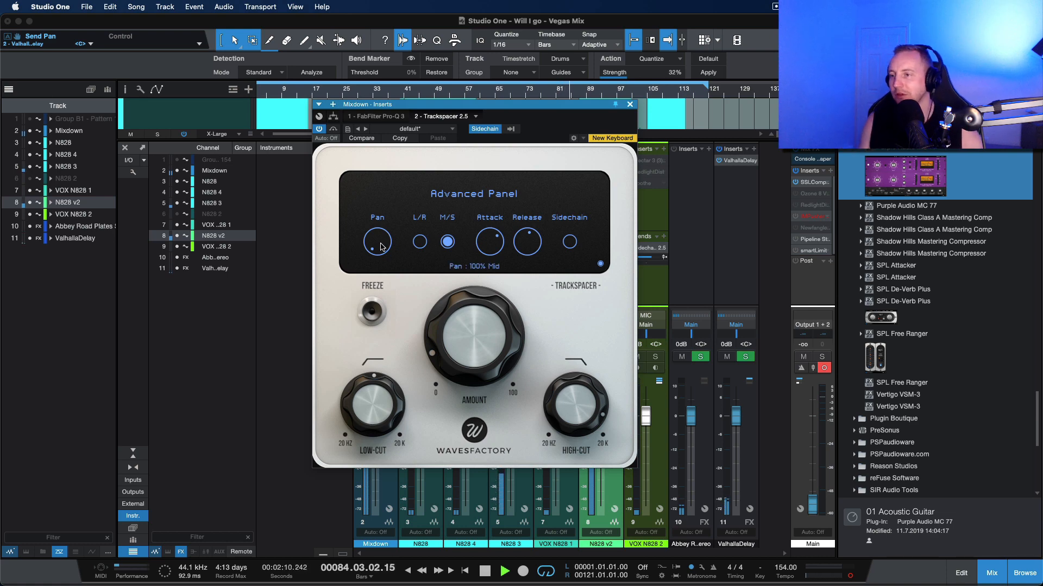
scroll(382, 247, "down", 5)
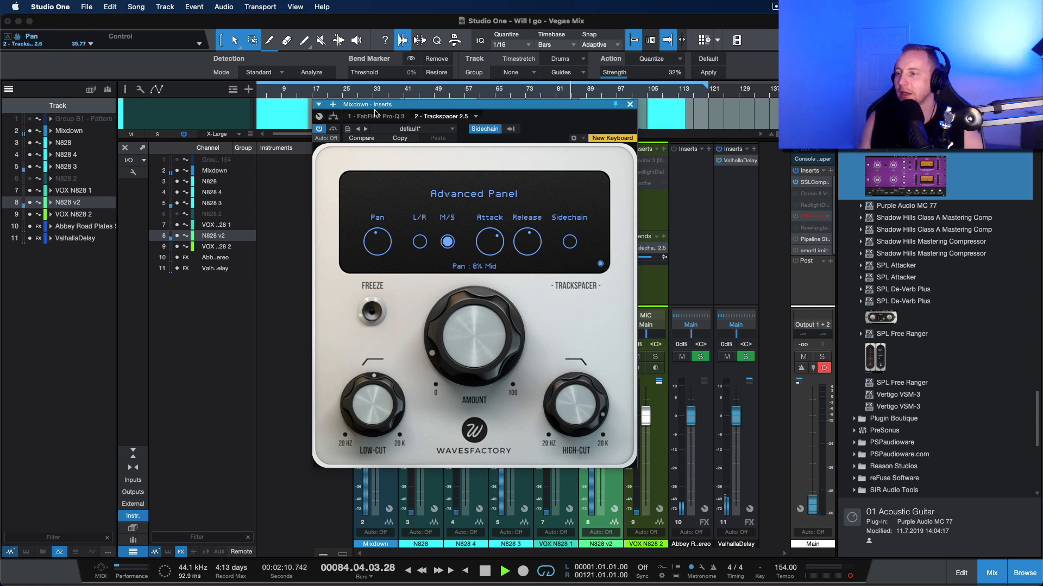
double_click(383, 252)
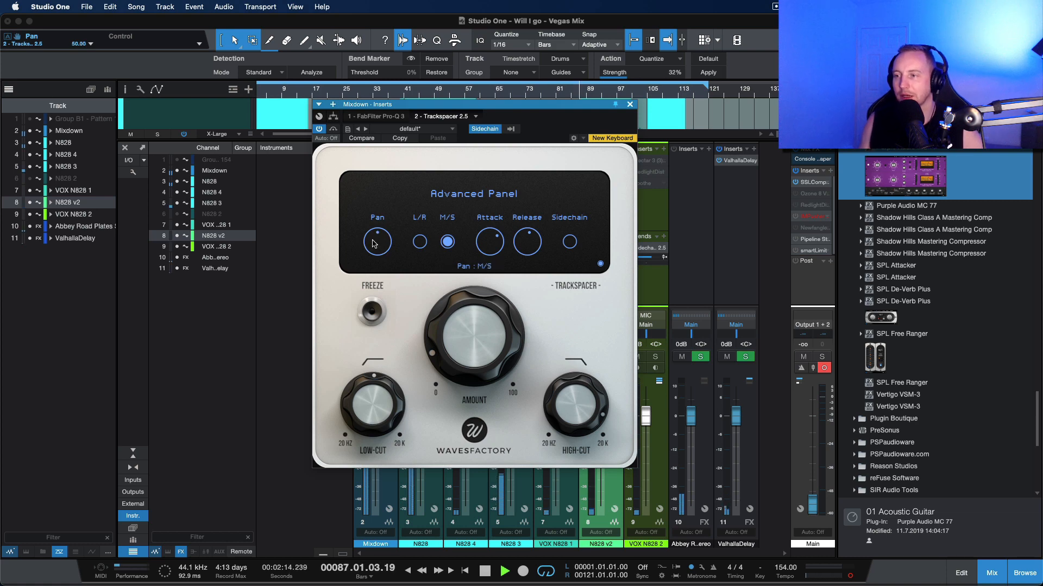
left_click_drag(373, 244, 433, 282)
left_click(419, 242)
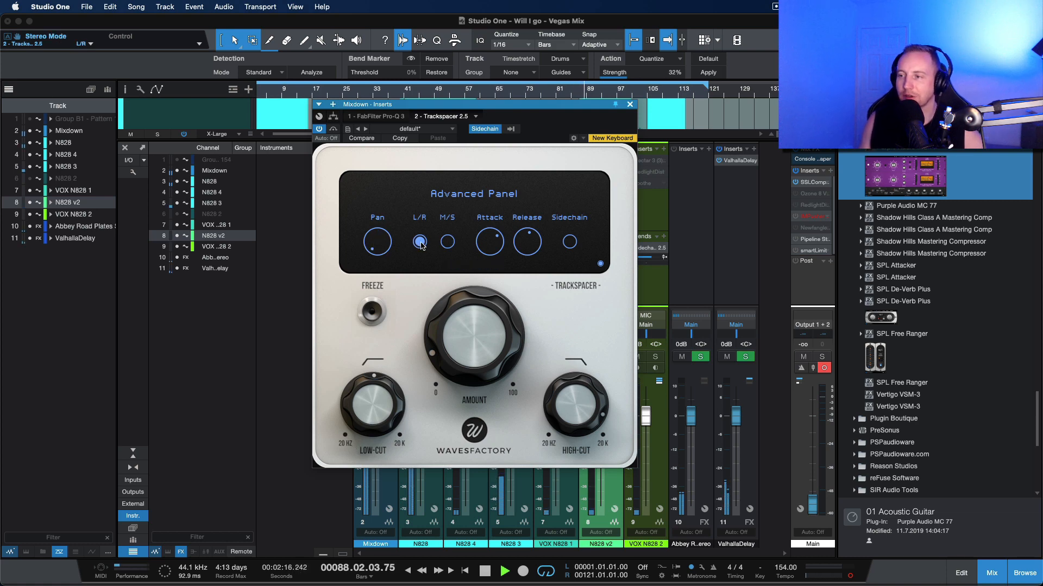
left_click(447, 243)
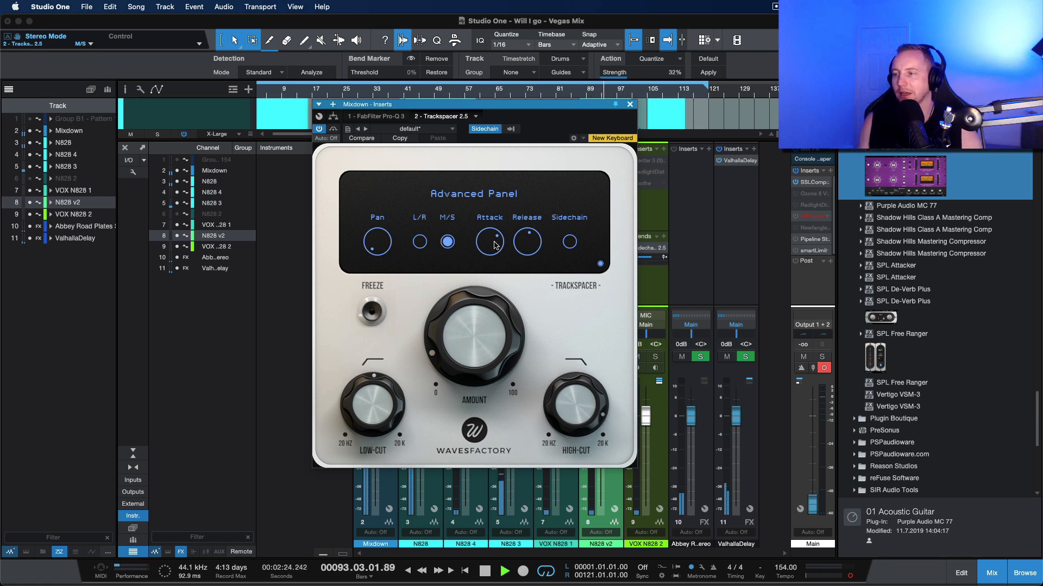
Check Trackspacer's attack and release settings and return to its main display.
mouse_move(487, 248)
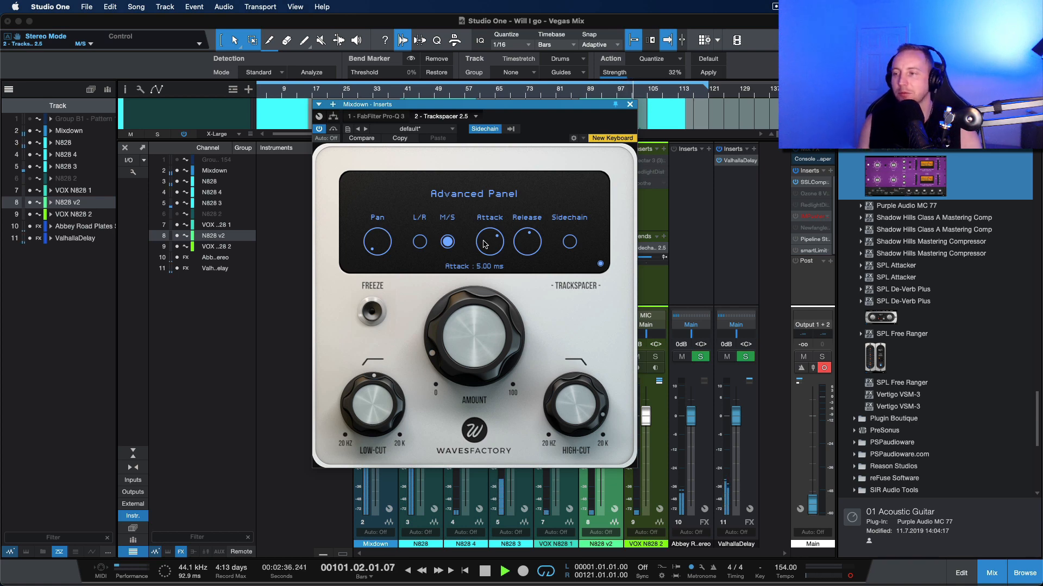
mouse_move(534, 245)
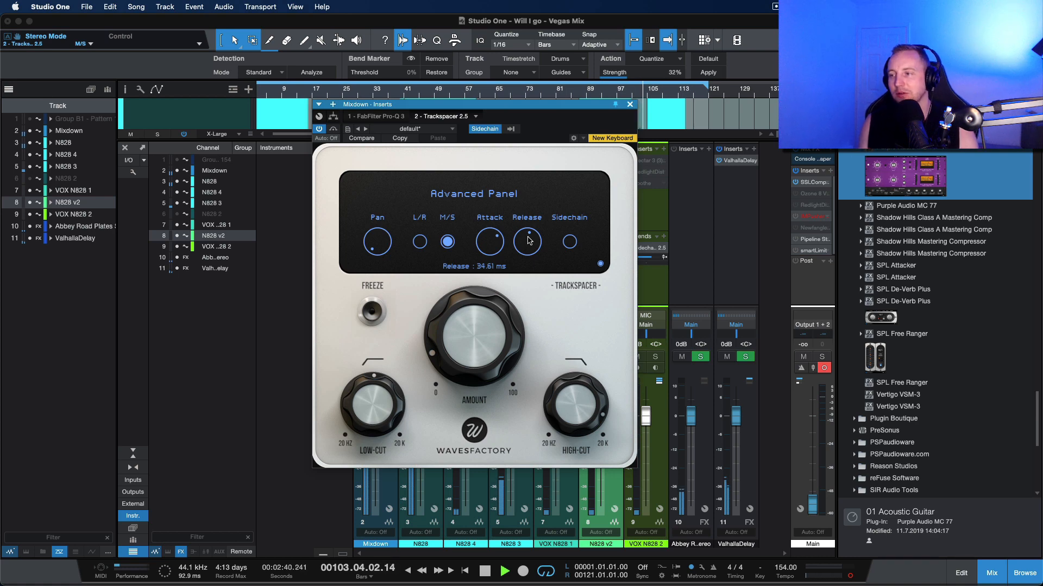
mouse_move(453, 351)
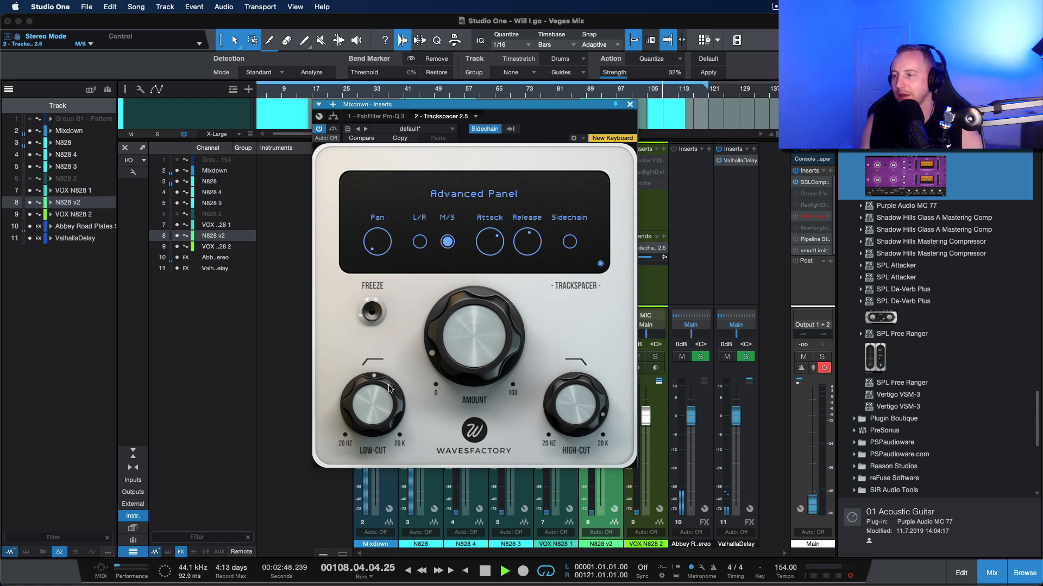
left_click(600, 264)
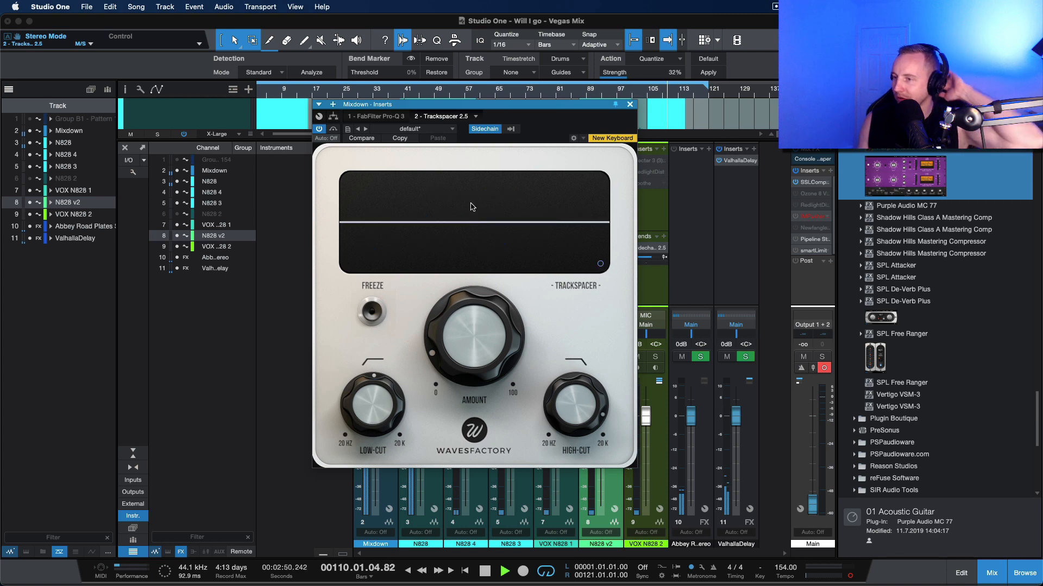
Replay the vocal section to watch Trackspacer's reaction, close the plug-in and stop playback.
key("space")
key("space")
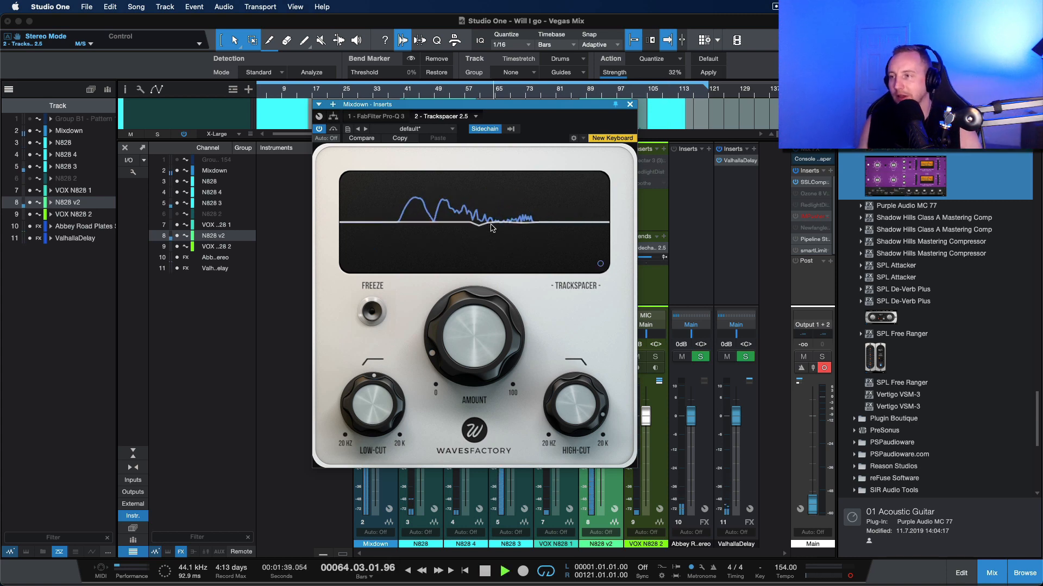
left_click(630, 104)
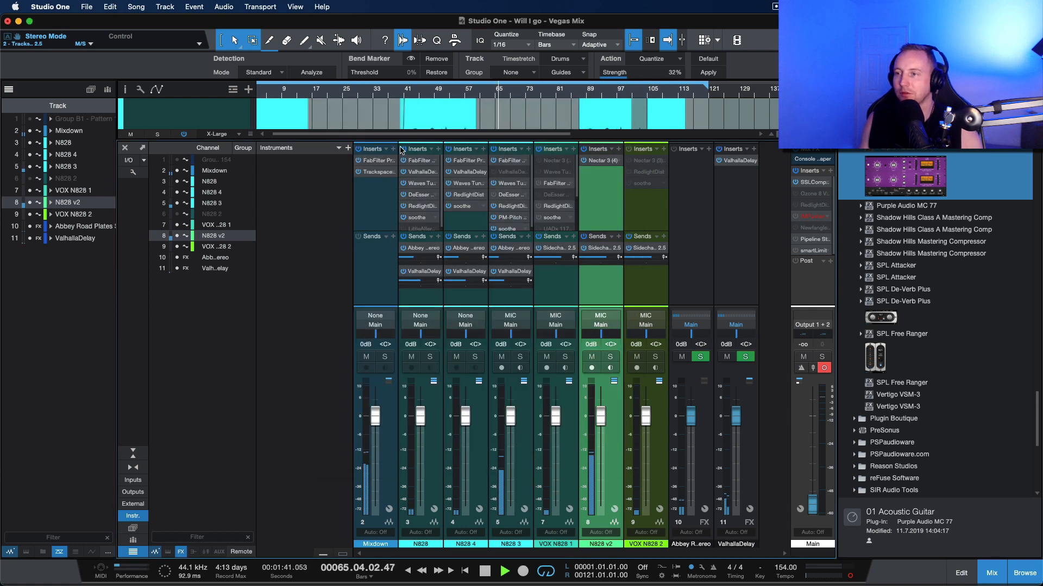
key("space")
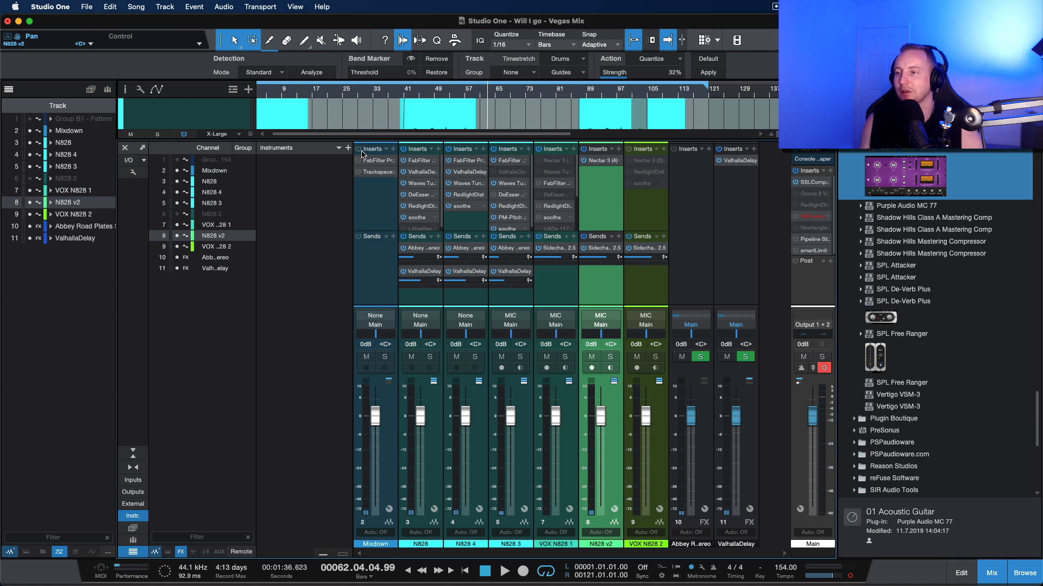
Restore the main output level, switch it from mono to stereo, and compare the mix with the Mixdown's inserts bypassed and active, leaving them enabled.
key("F3")
key("space")
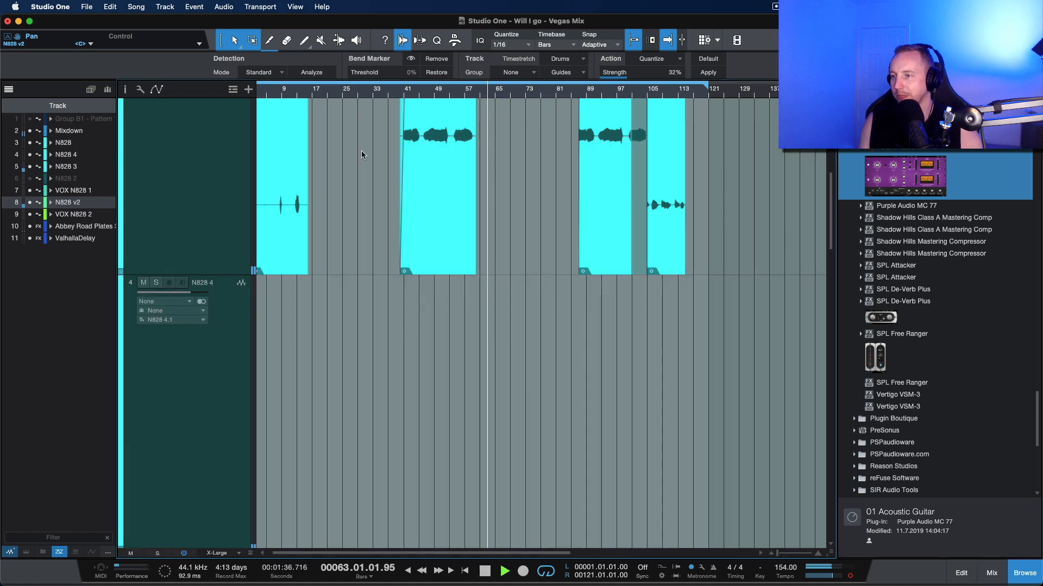
key("F3")
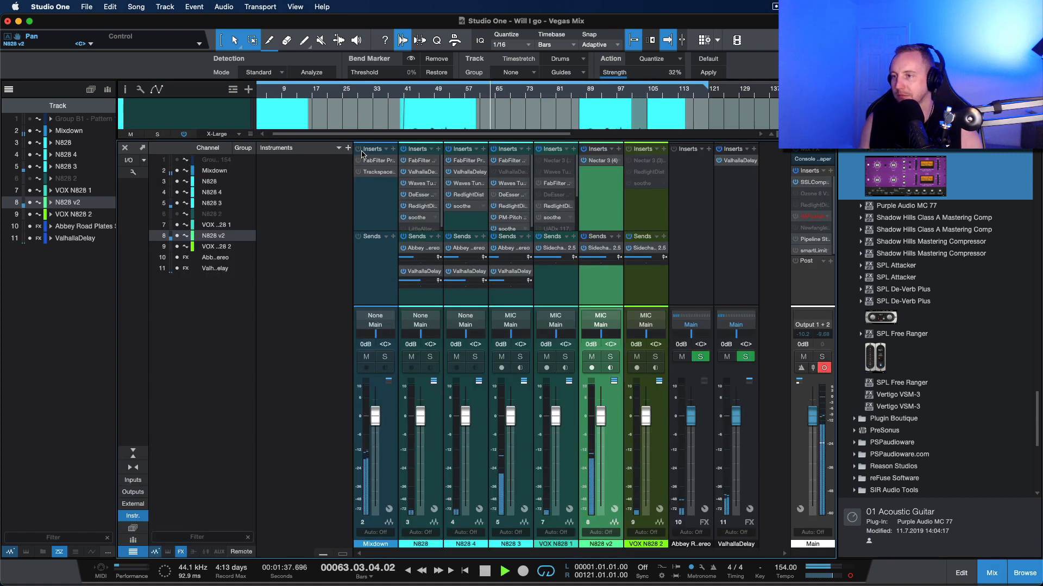
left_click(824, 369)
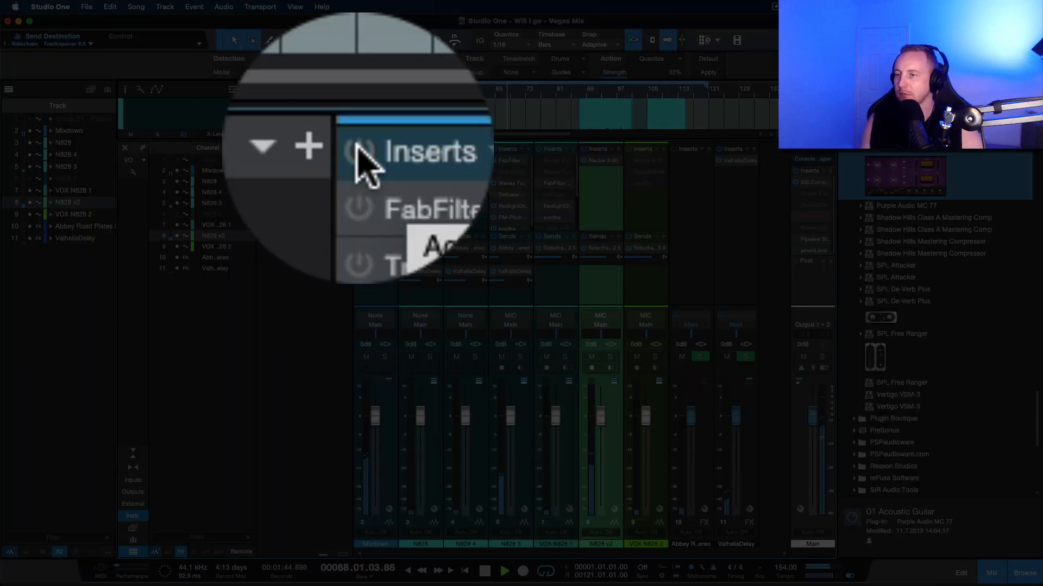
left_click(358, 150)
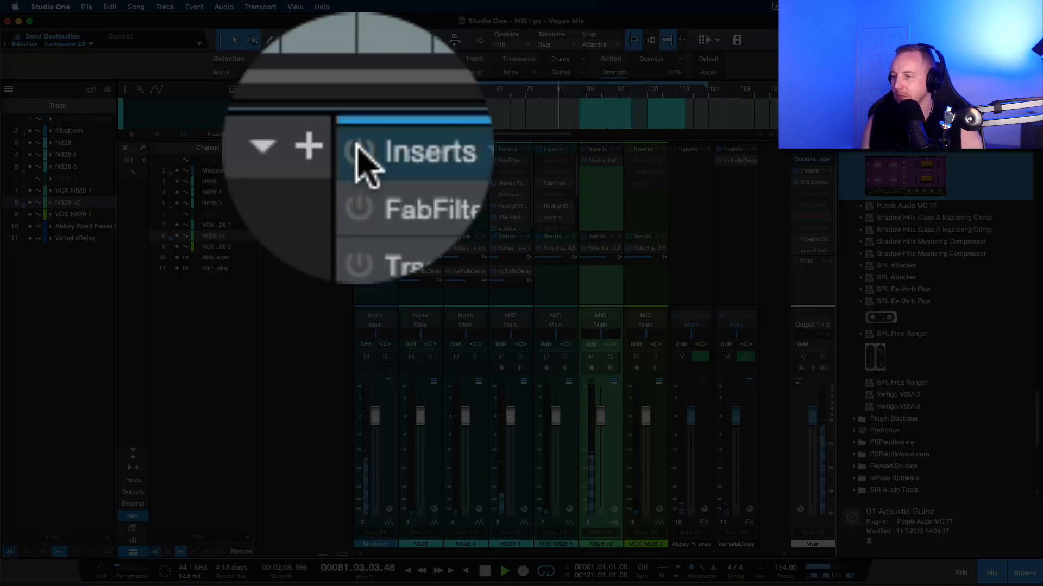
left_click(358, 150)
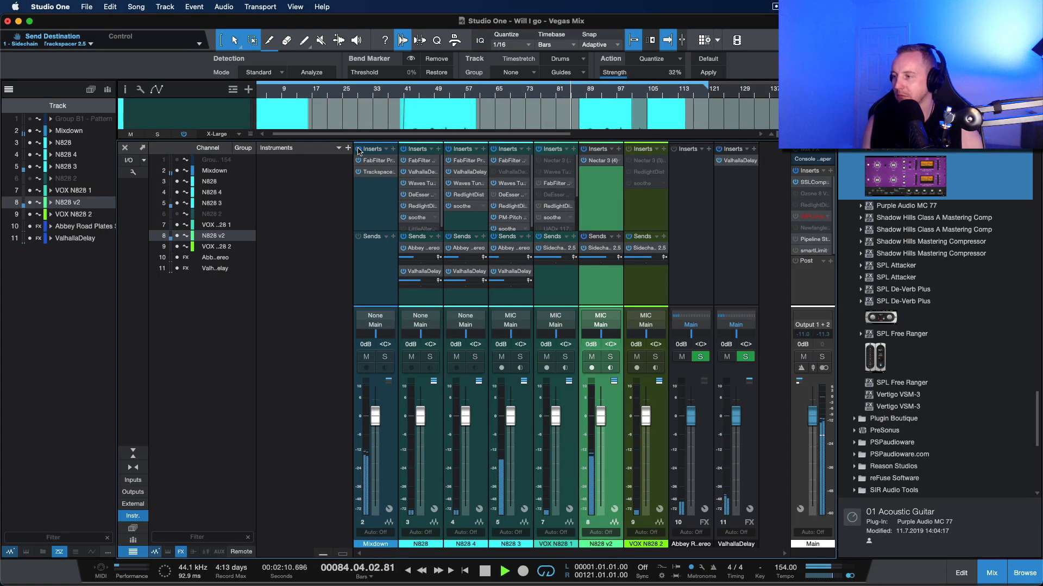
key("space")
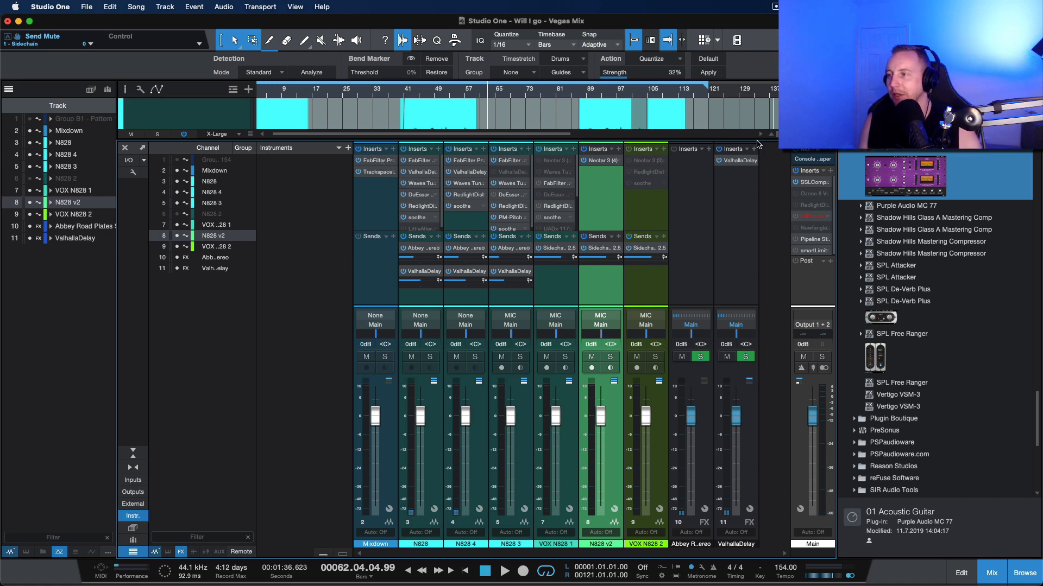
Open ValhallaDelay on its effects channel, examine the ducking setting and close the plug-in.
left_click(738, 162)
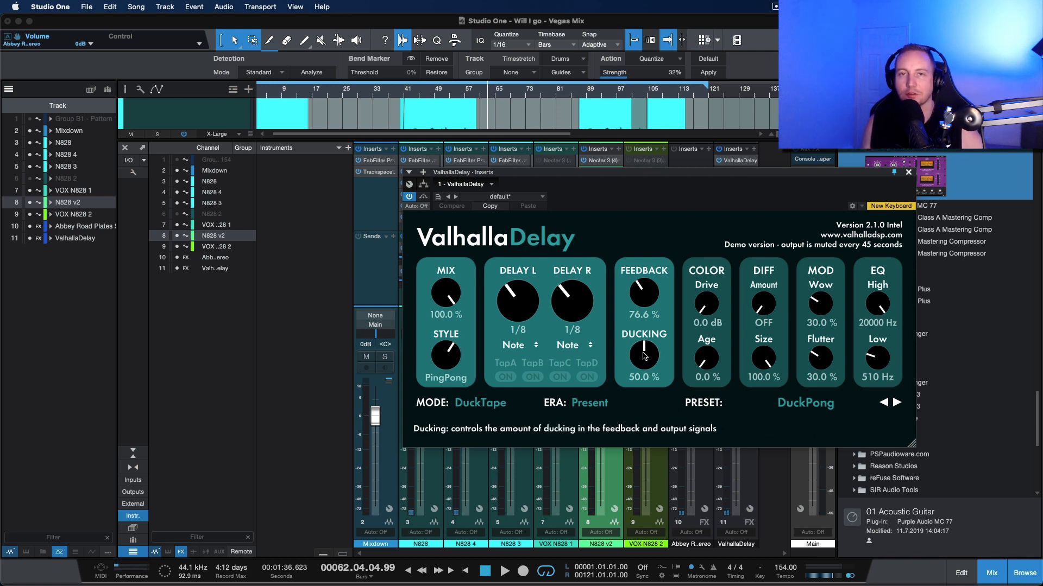
left_click(909, 173)
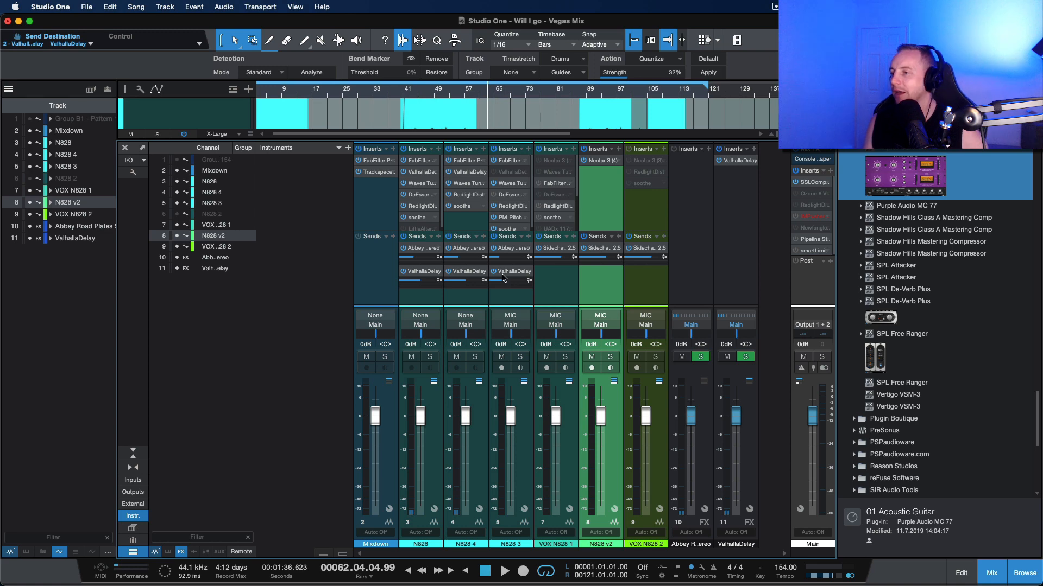
Open SSLComp Stereo on the Main channel, enable and open Pipeline Stereo, and bring the compressor back to the front.
left_click(815, 182)
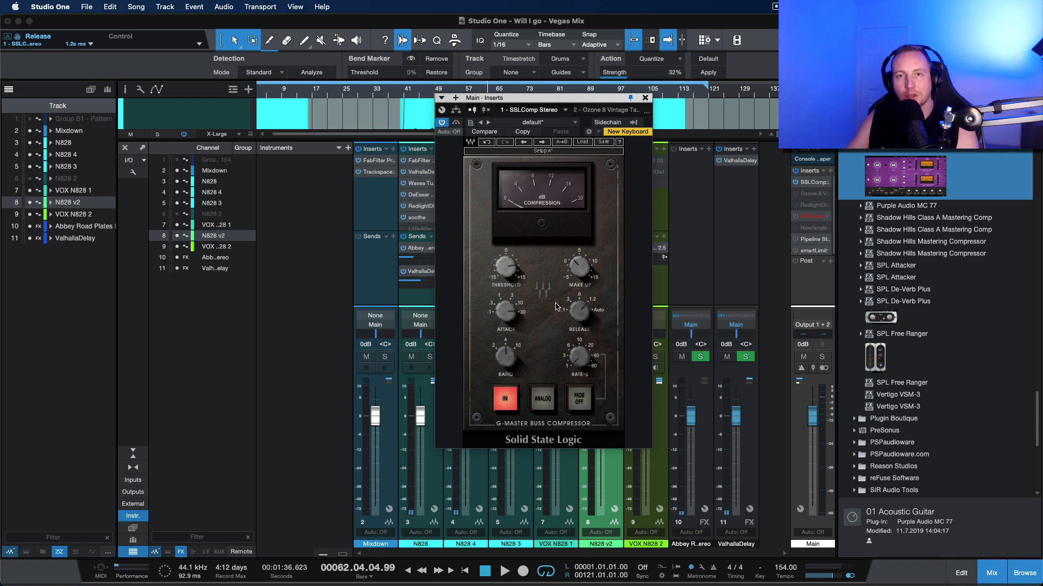
left_click(796, 240)
double_click(808, 241)
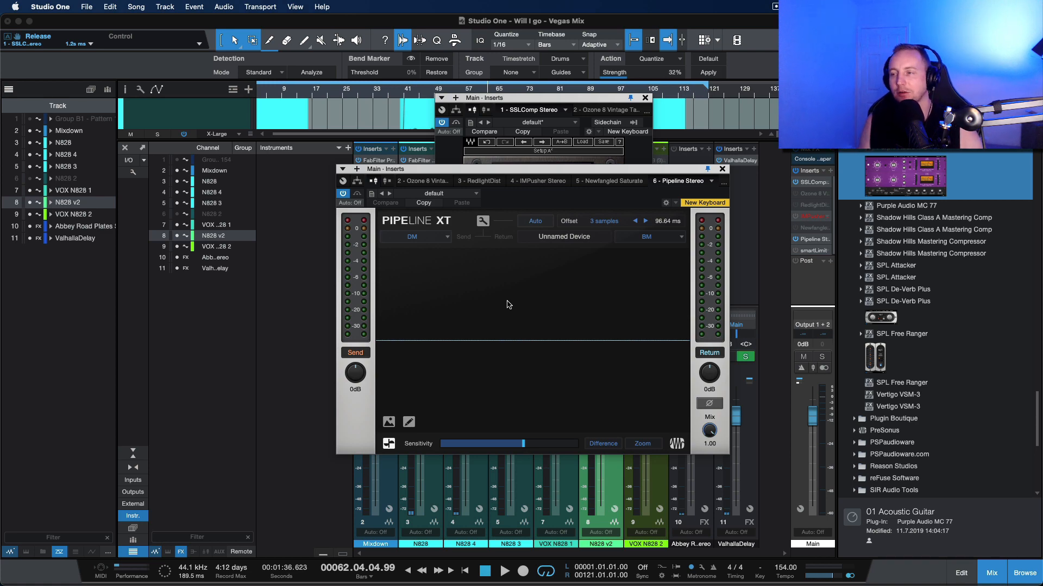
left_click(557, 99)
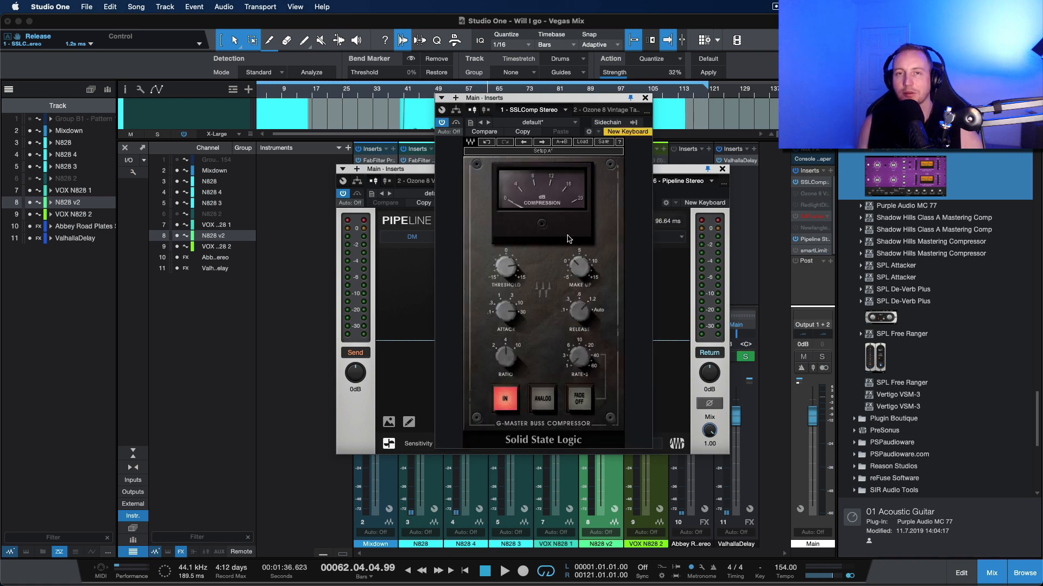